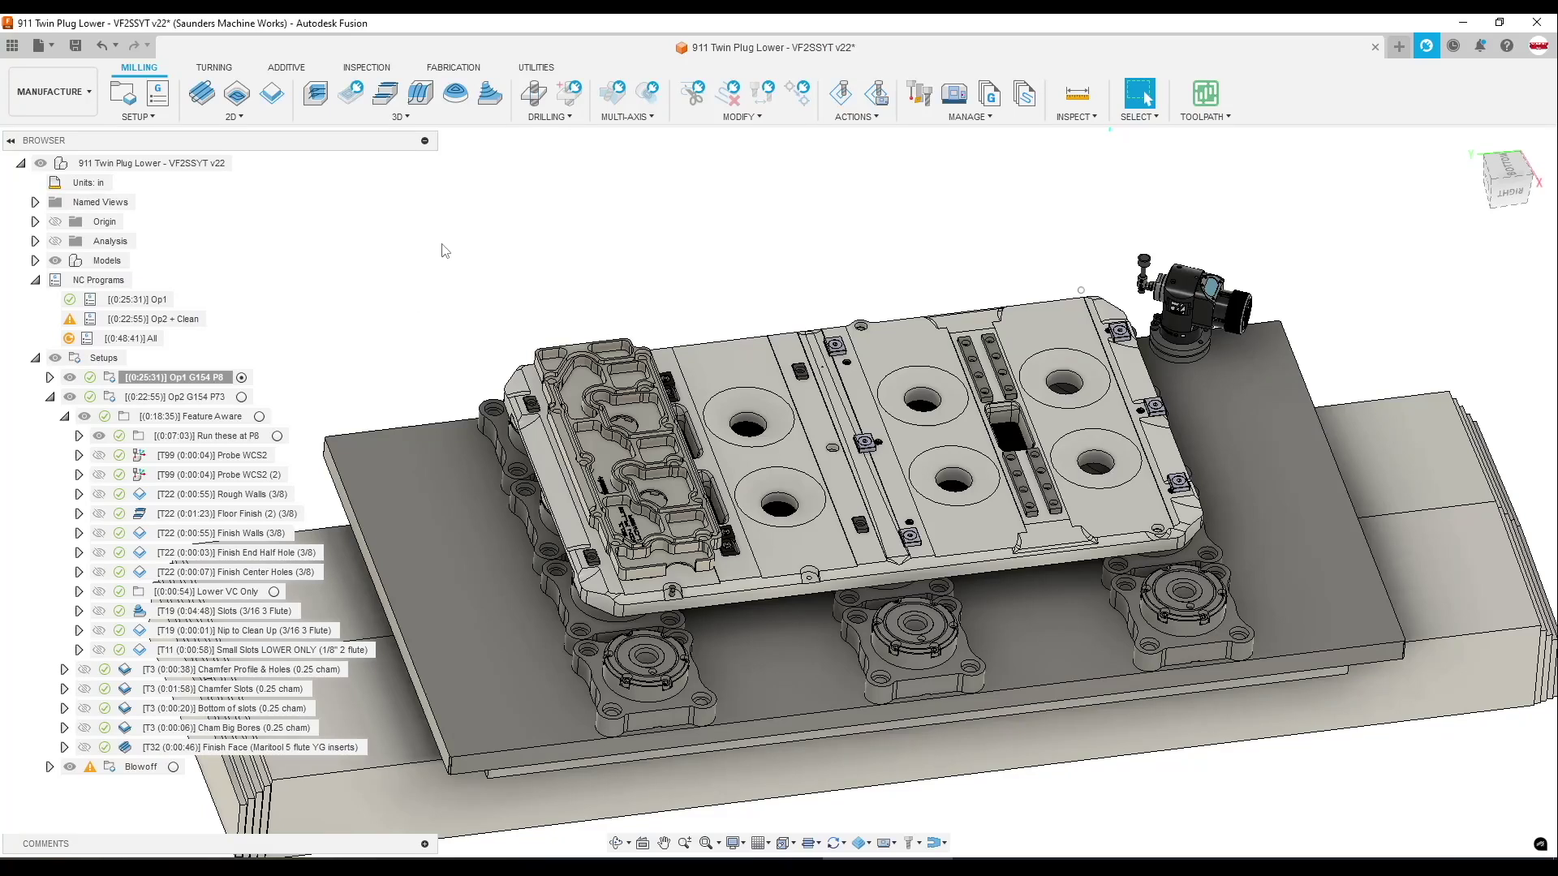
Check the Run these at P8 folder's WCS offset override, then close it without changes
{"action": "double_click", "coordinate": [207, 436]}
{"action": "left_click", "coordinate": [1454, 260]}
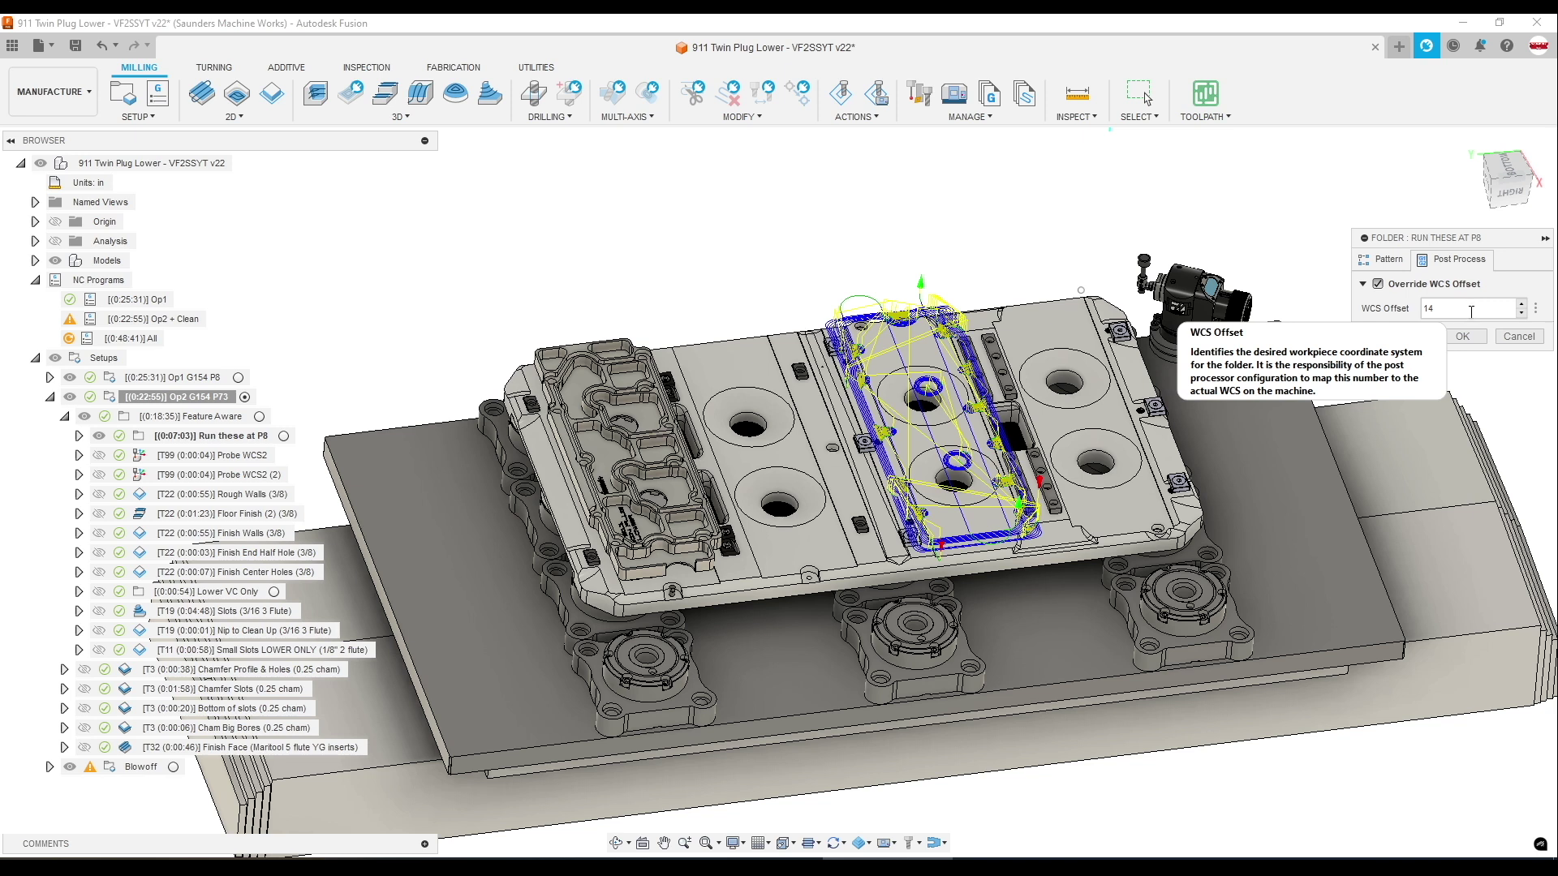
{"action": "left_click", "coordinate": [1506, 339]}
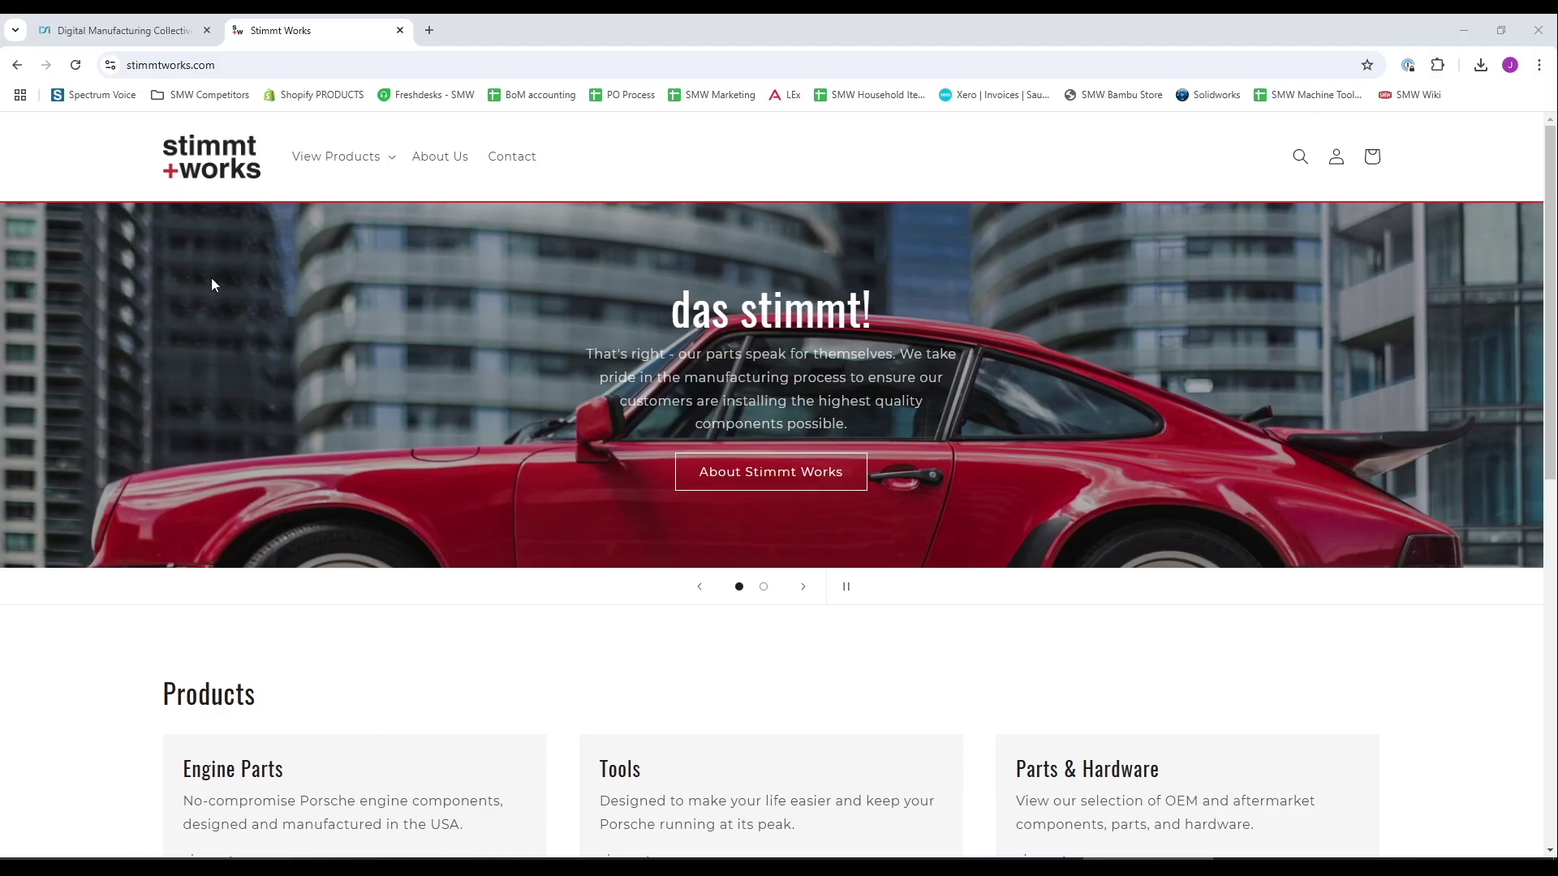
Browse View Products > Porsche 911 > 911 on the Stimmt Works site and scroll the listing
{"action": "left_click", "coordinate": [341, 156]}
{"action": "left_click", "coordinate": [357, 233]}
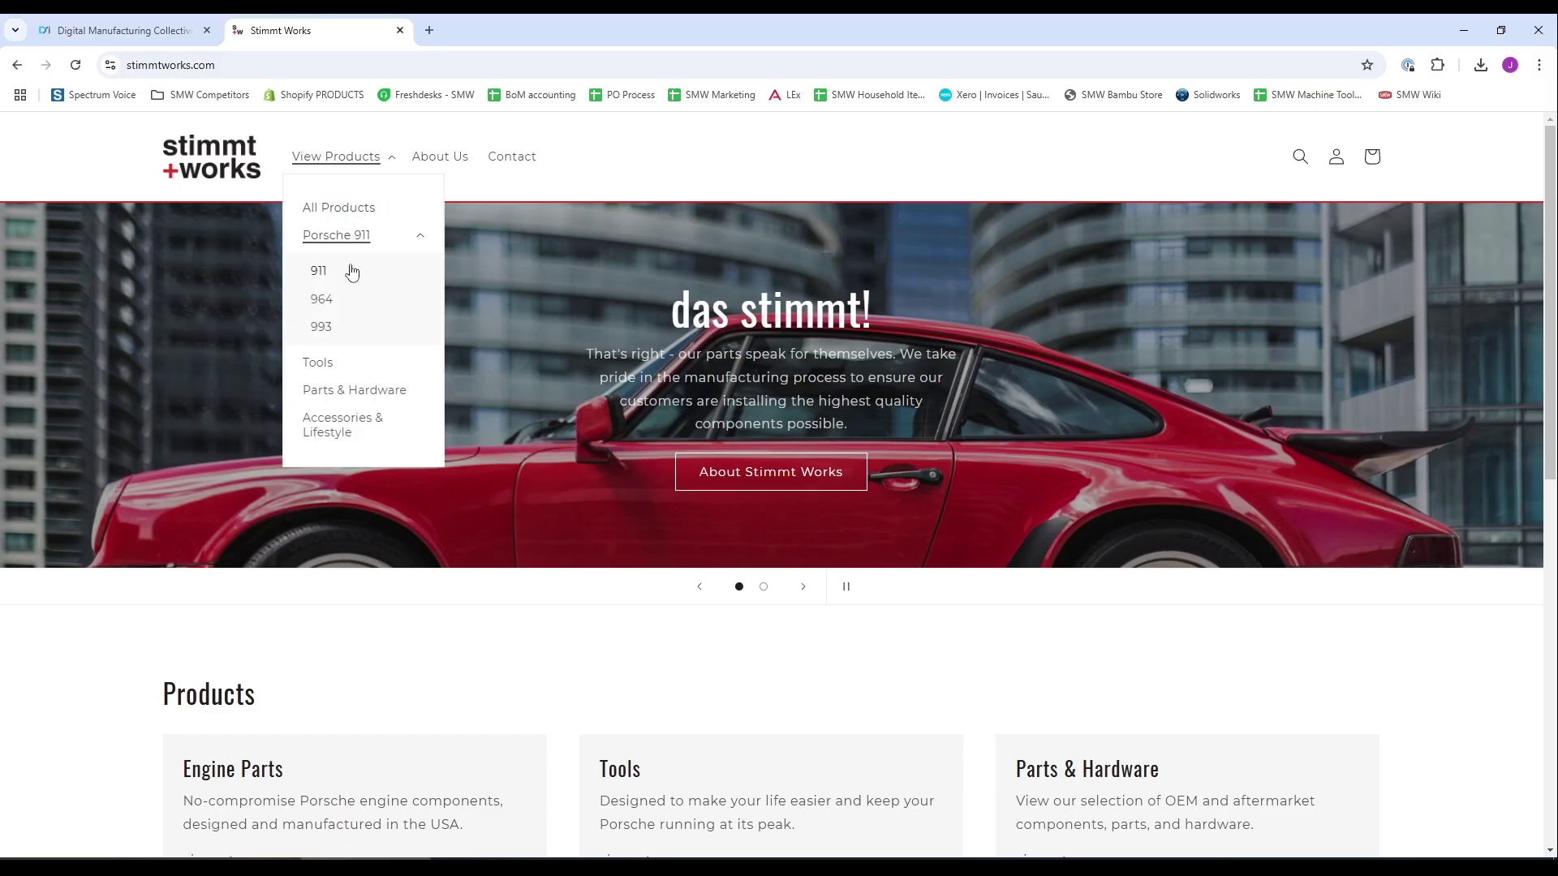
{"action": "left_click", "coordinate": [345, 268]}
{"action": "scroll", "coordinate": [137, 390], "scroll_direction": "down", "scroll_amount": 6}
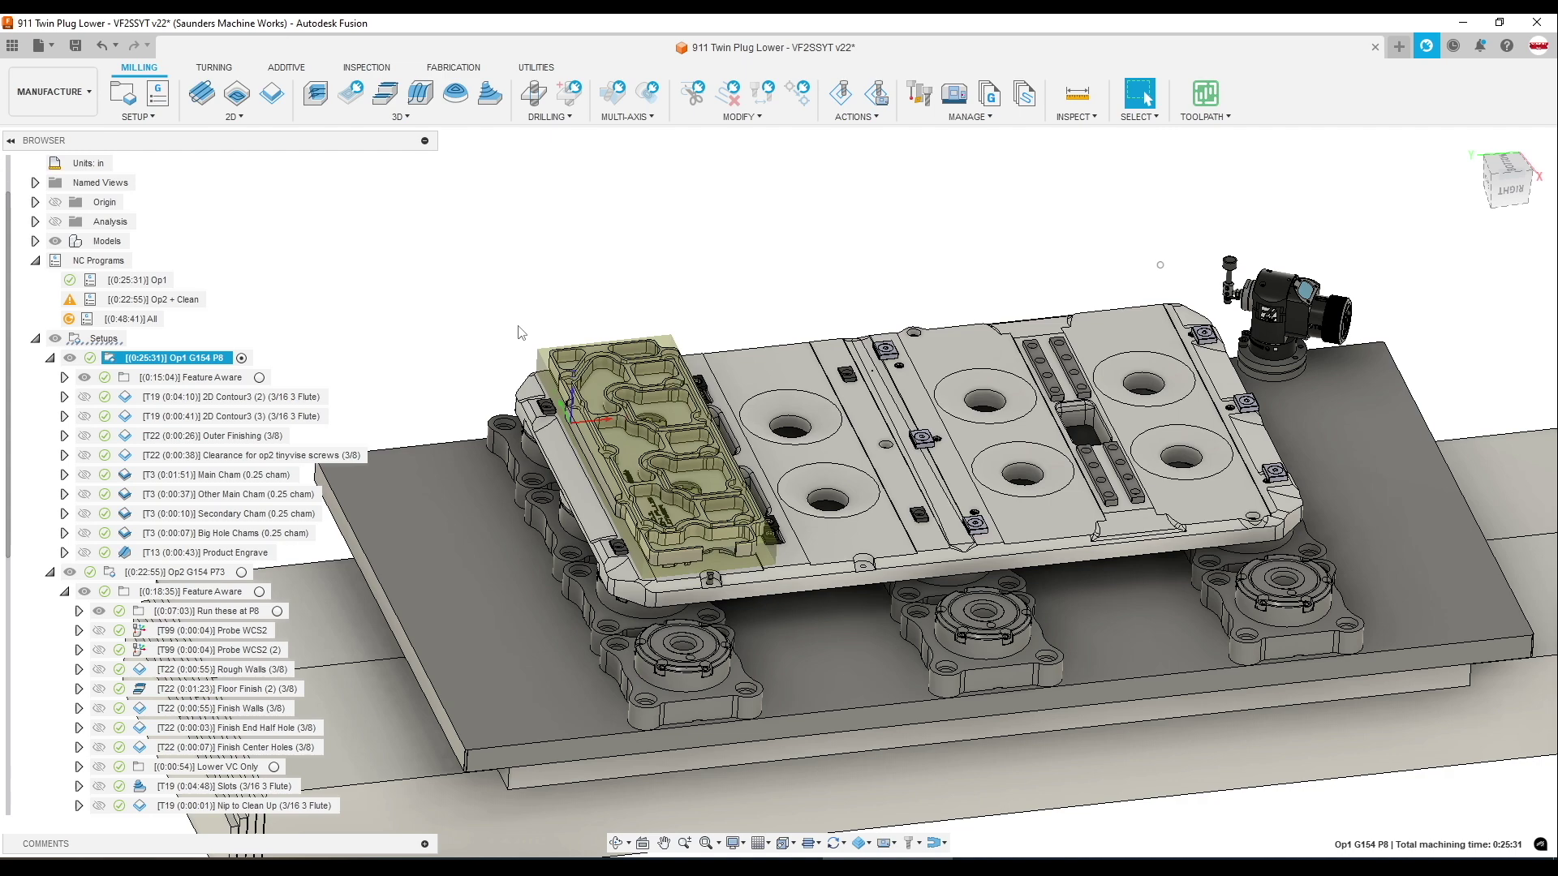
{"action": "mouse_move", "coordinate": [894, 473]}
{"action": "middle_mouse_down", "text": "shift"}
{"action": "mouse_move", "coordinate": [890, 403]}
{"action": "mouse_move", "coordinate": [883, 475]}
{"action": "middle_mouse_up", "text": "shift"}
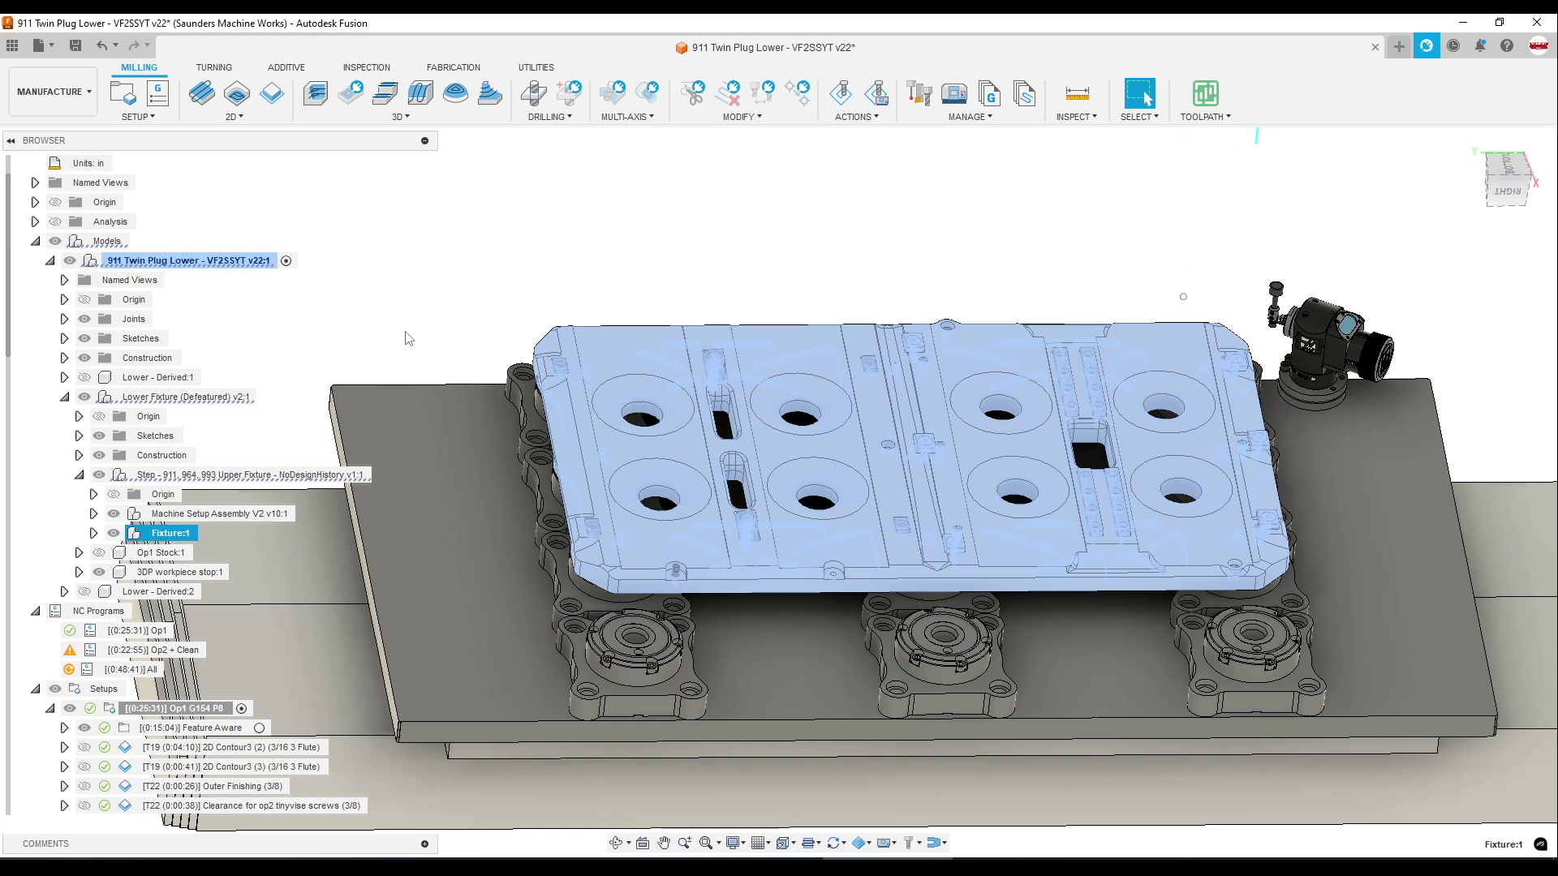
{"action": "left_click", "coordinate": [409, 339]}
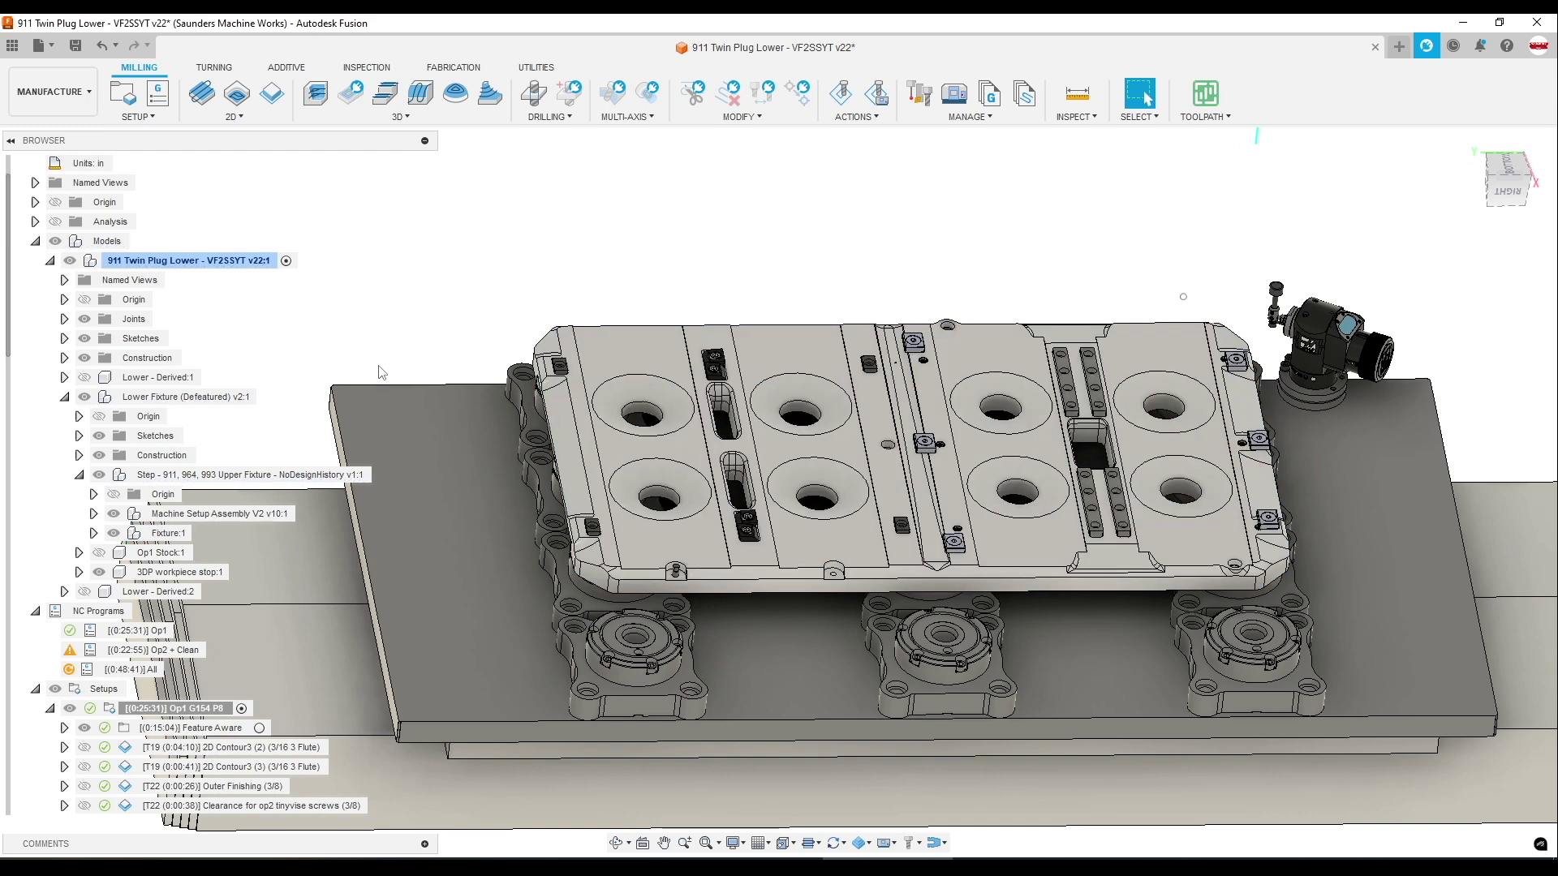
{"action": "left_click", "coordinate": [34, 241]}
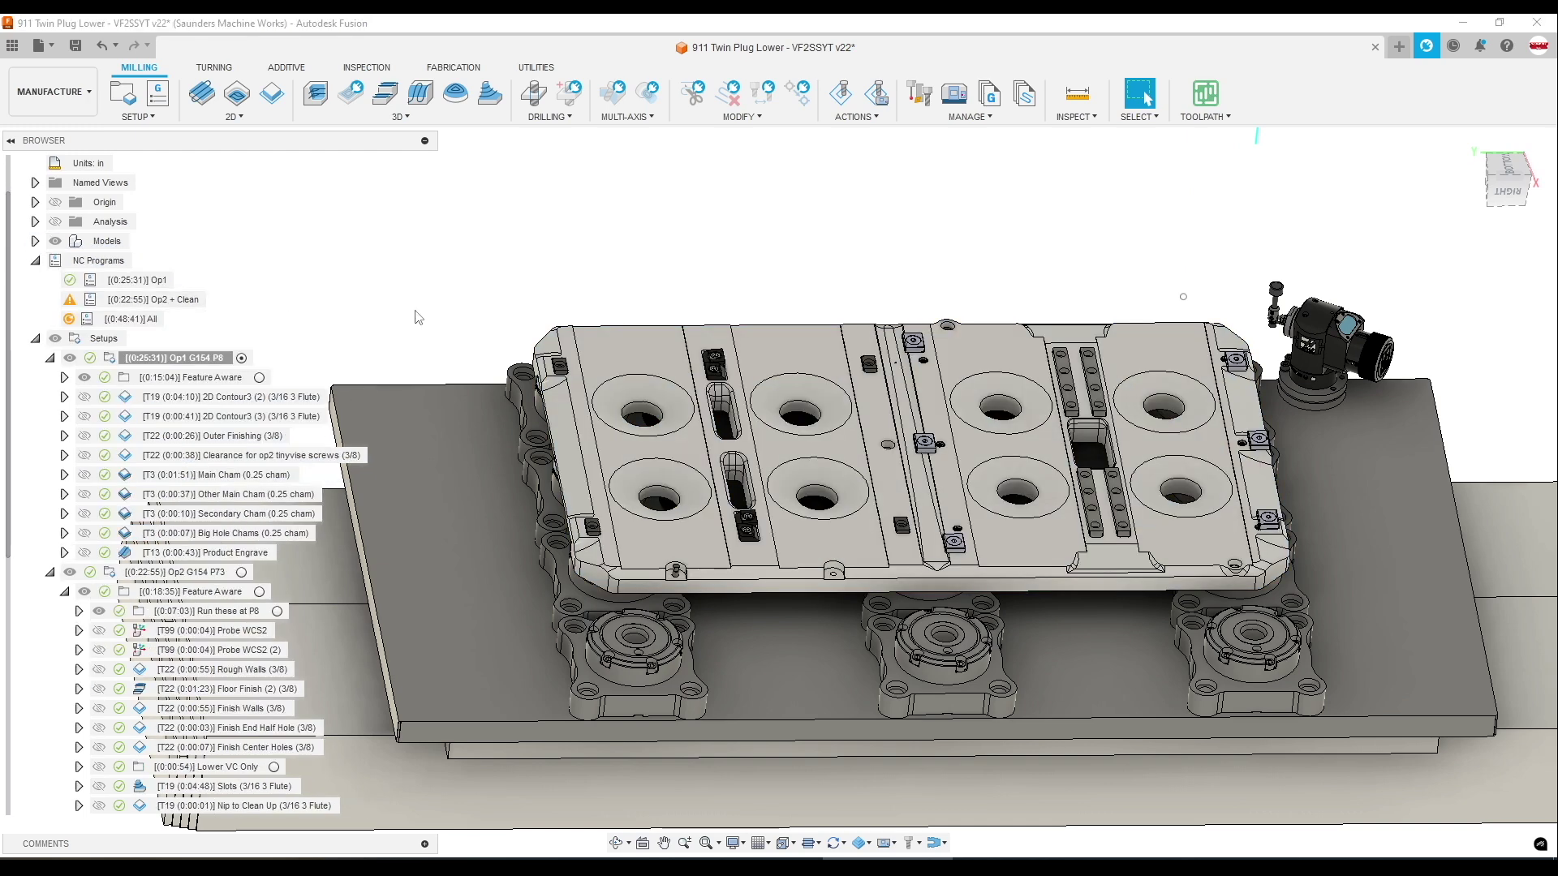
{"action": "middle_click_drag", "start_coordinate": [417, 316], "coordinate": [427, 306], "text": "shift"}
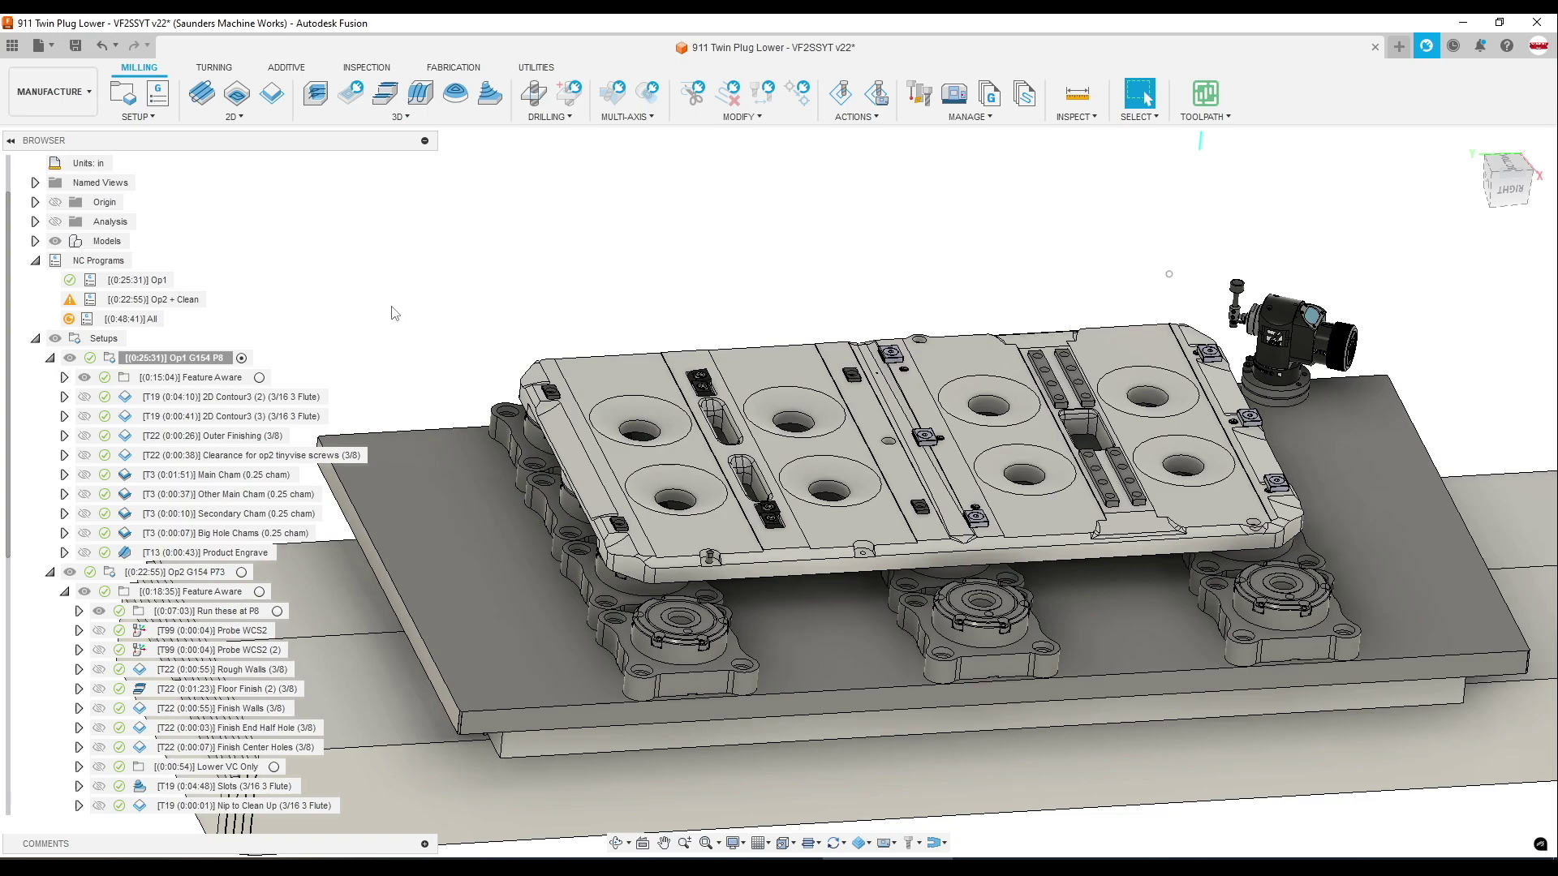
{"action": "left_click", "coordinate": [198, 358]}
{"action": "scroll", "coordinate": [429, 383], "scroll_direction": "up", "scroll_amount": 2}
{"action": "middle_click_drag", "start_coordinate": [447, 384], "coordinate": [516, 388], "text": "shift"}
{"action": "scroll", "coordinate": [499, 464], "scroll_direction": "up", "scroll_amount": 3}
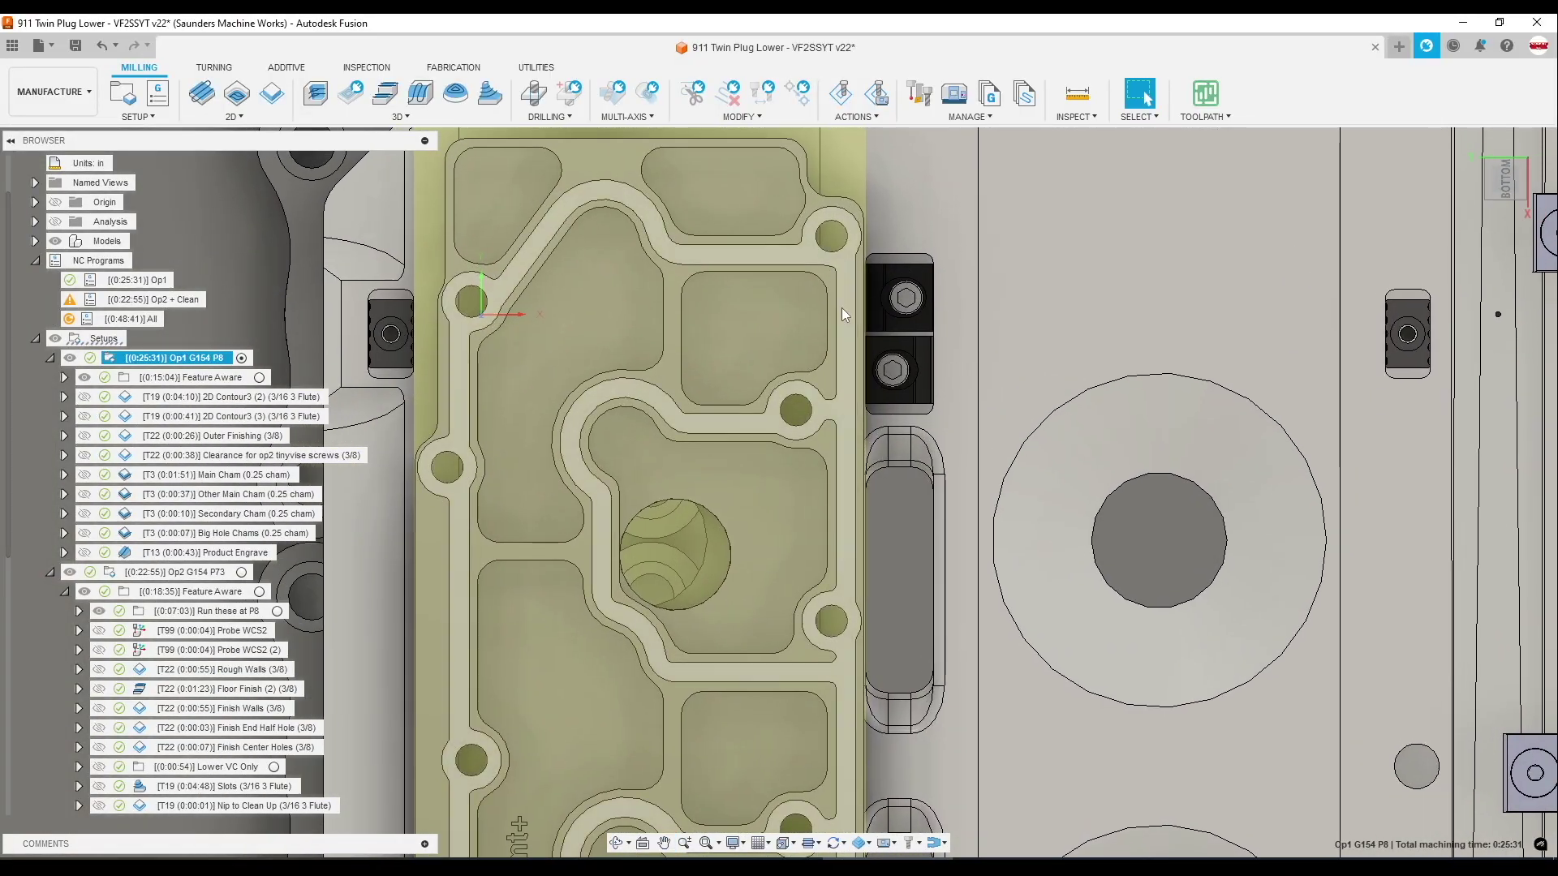
{"action": "scroll", "coordinate": [845, 315], "scroll_direction": "up", "scroll_amount": 2}
{"action": "middle_click_drag", "start_coordinate": [919, 333], "coordinate": [1031, 341], "text": "shift"}
{"action": "scroll", "coordinate": [1033, 236], "scroll_direction": "down", "scroll_amount": 4}
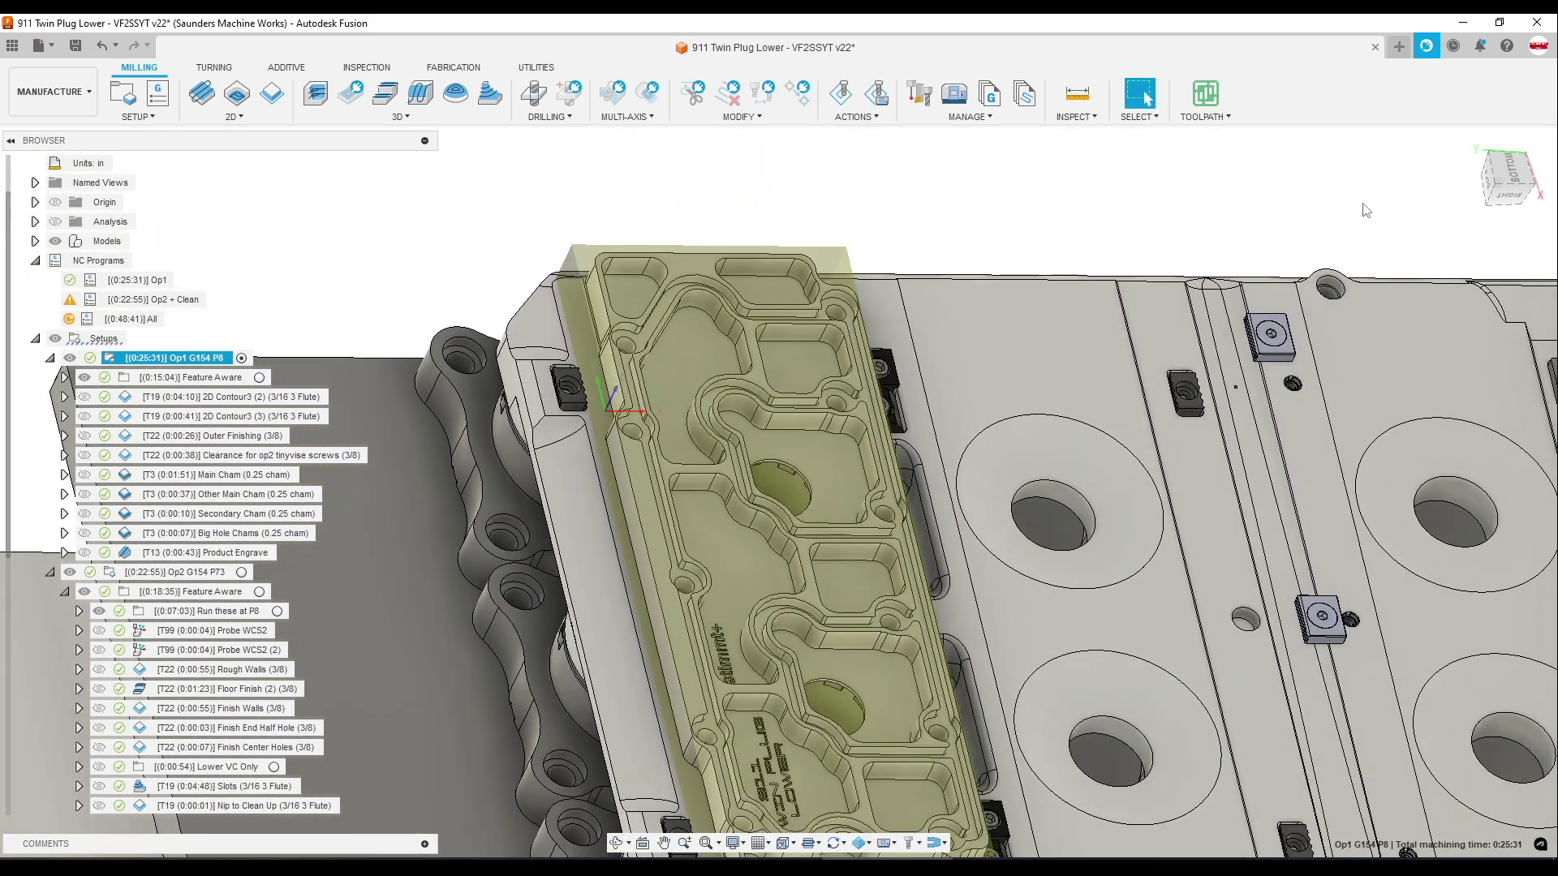
{"action": "left_click", "coordinate": [1513, 169]}
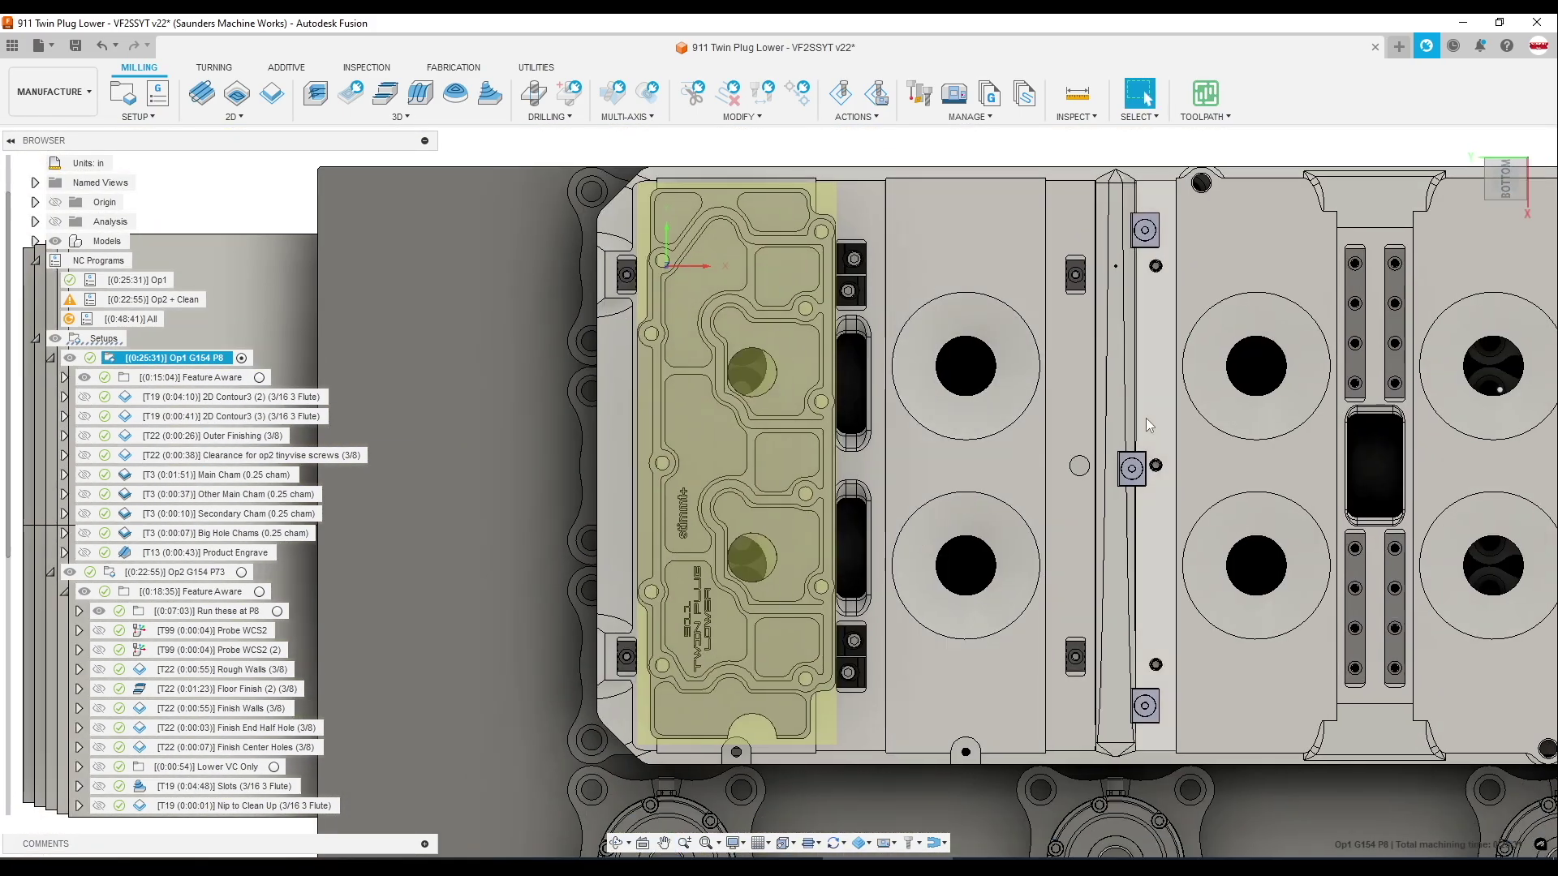
{"action": "middle_click_drag", "start_coordinate": [1128, 417], "coordinate": [1145, 454]}
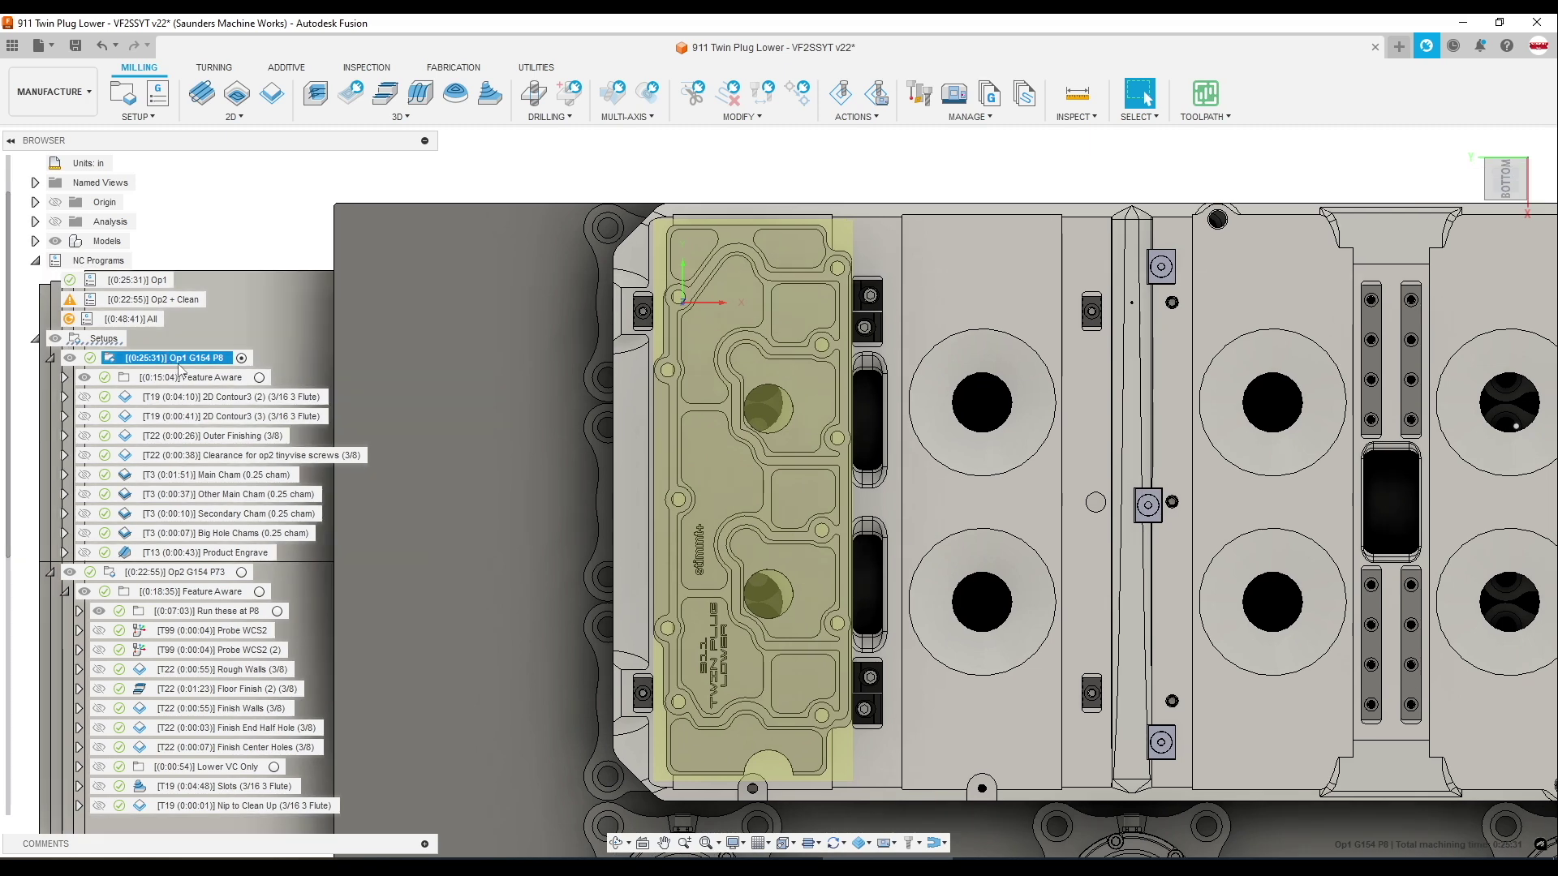
{"action": "double_click", "coordinate": [191, 358]}
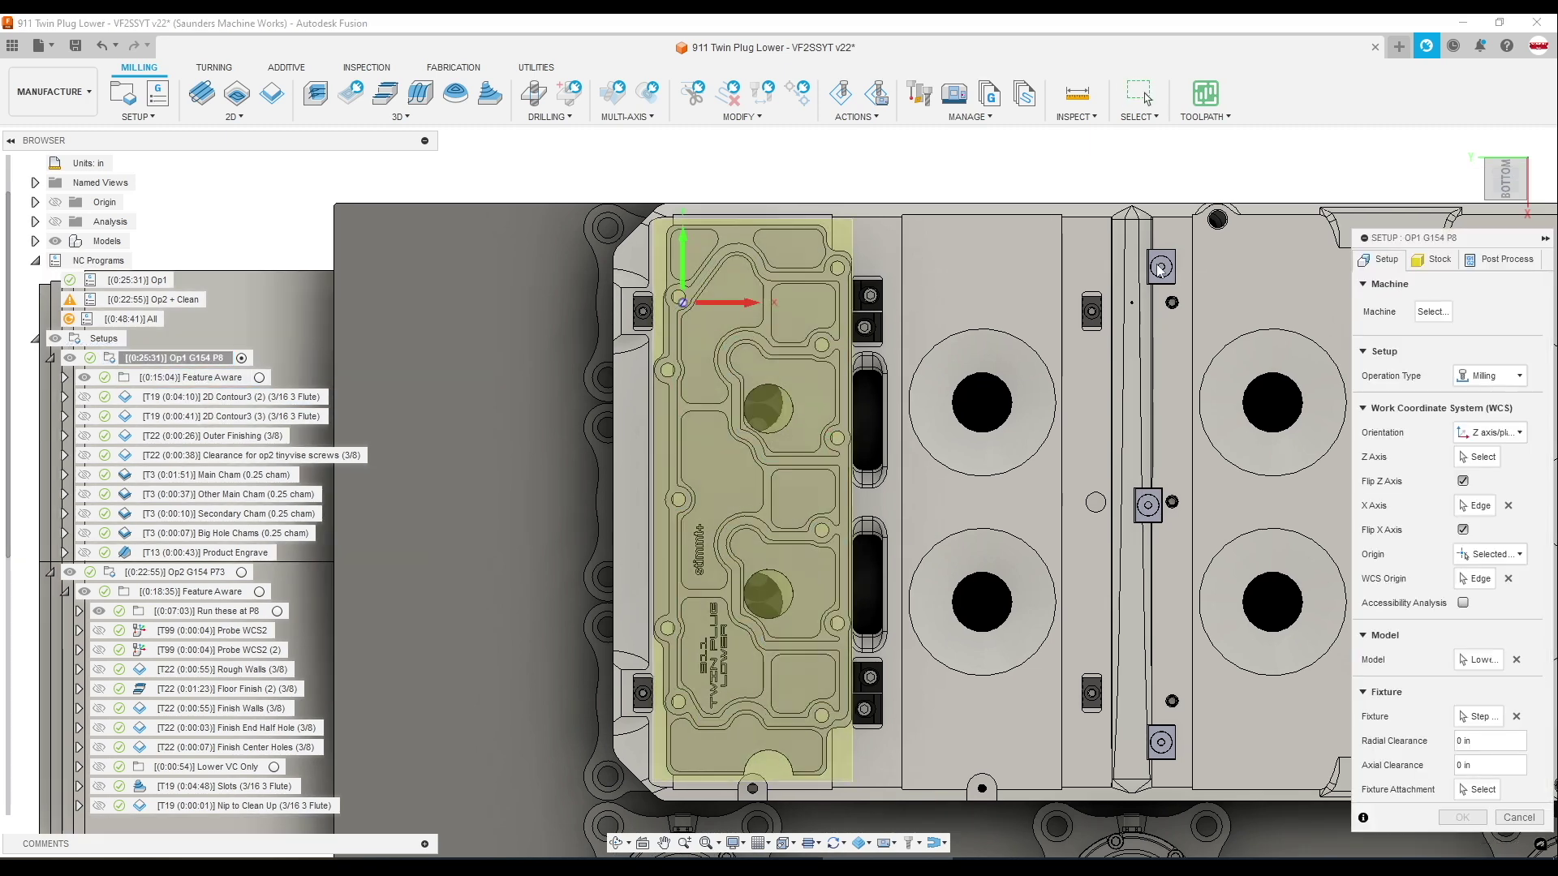
{"action": "left_click", "coordinate": [1501, 260]}
{"action": "left_click", "coordinate": [1519, 439]}
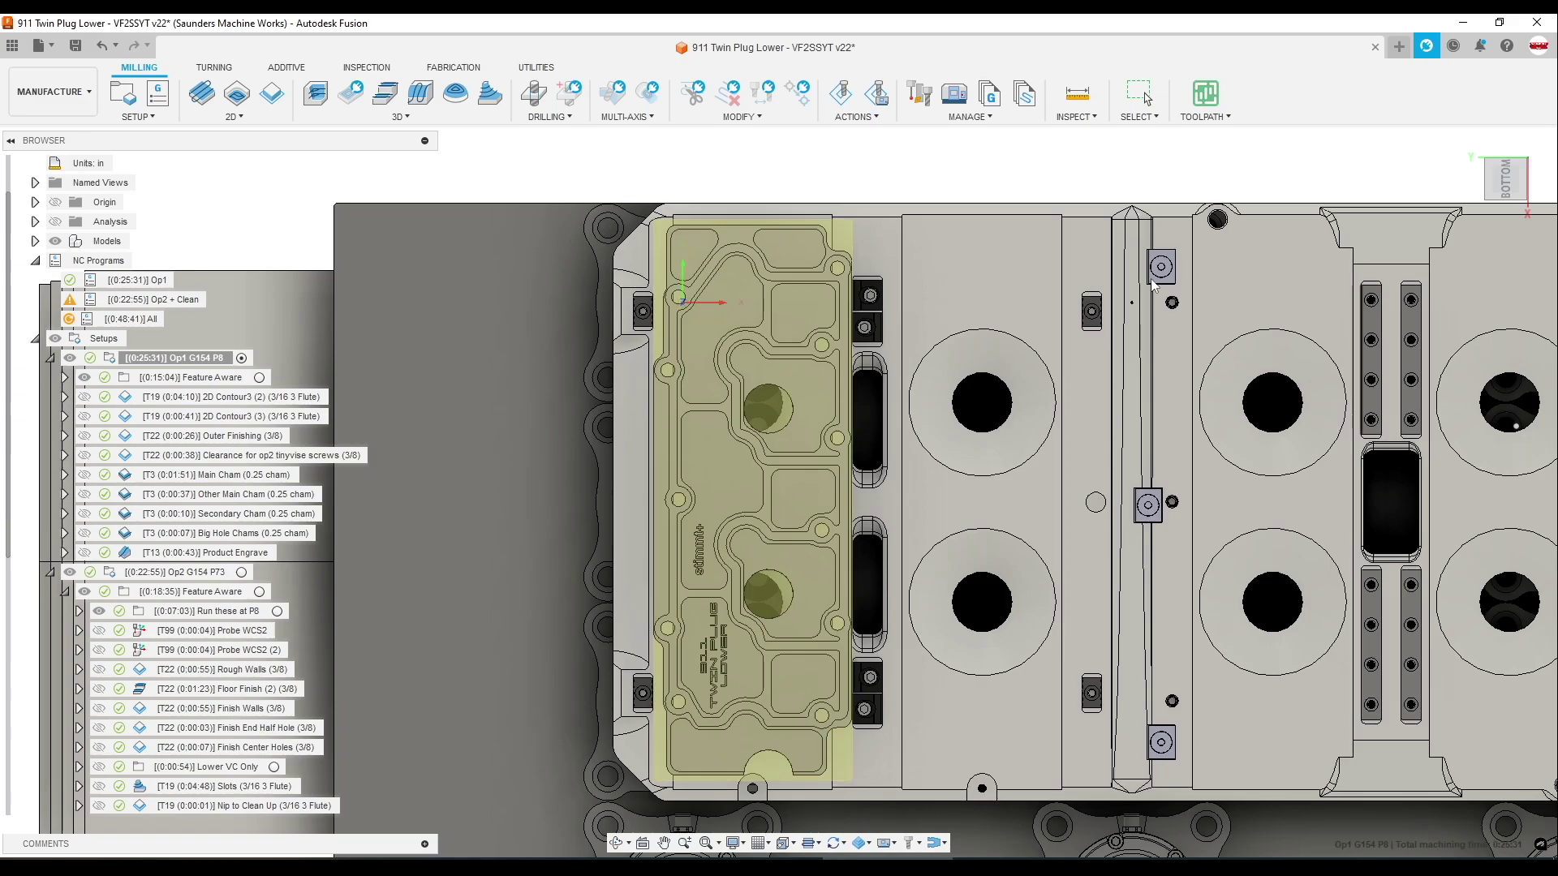
Bring up the Excel offset table and select the G54 row and the offset 14 G154 P8 row
{"action": "key", "text": "alt+Tab"}
{"action": "left_click", "coordinate": [1158, 279]}
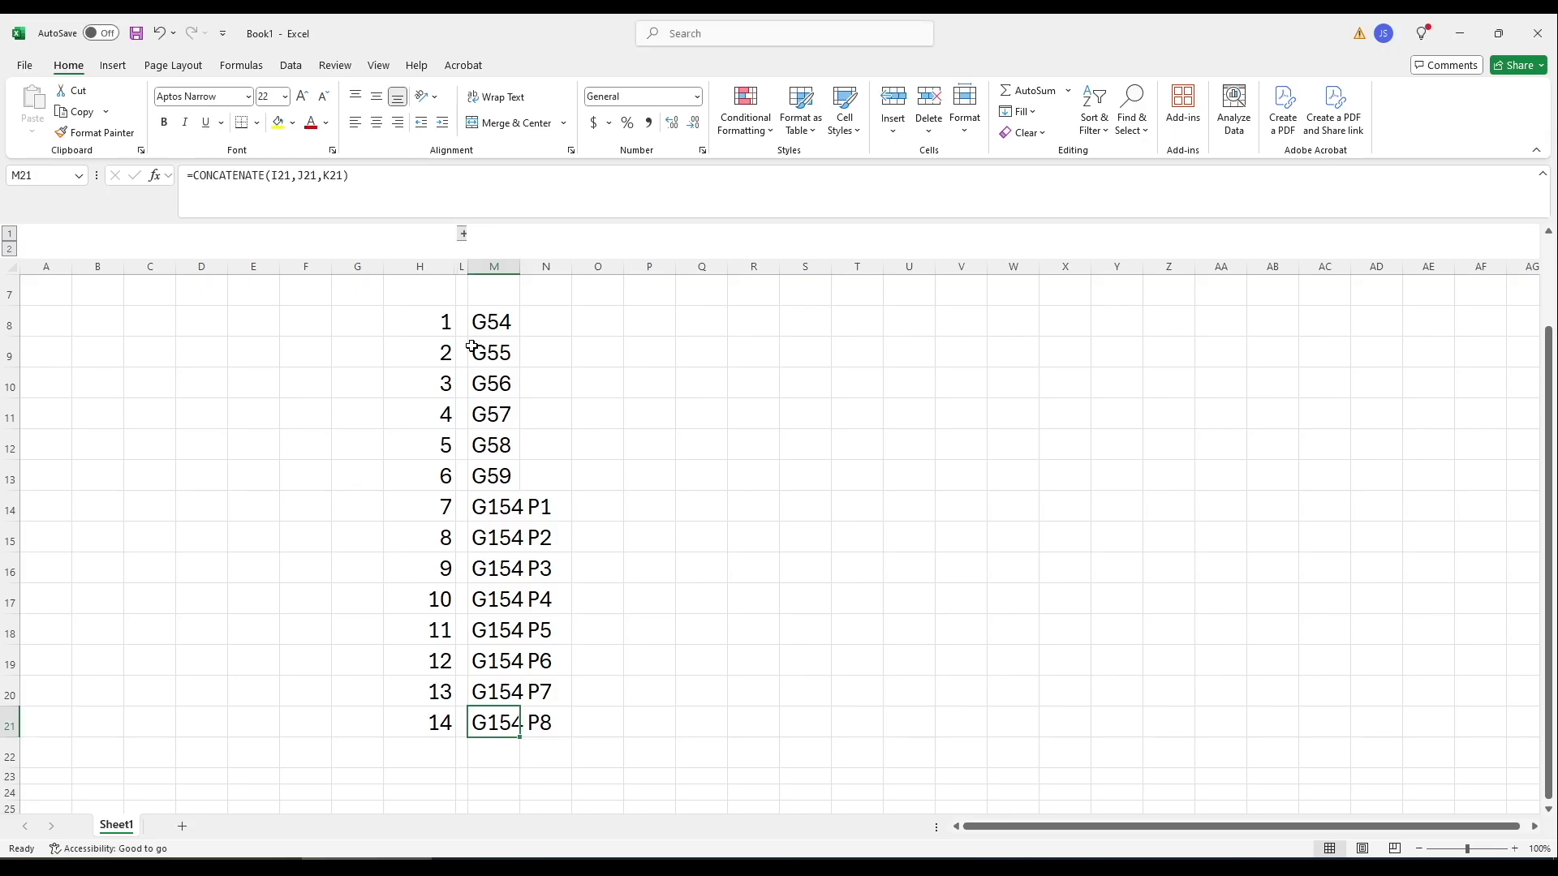
{"action": "left_click_drag", "start_coordinate": [466, 336], "coordinate": [492, 319]}
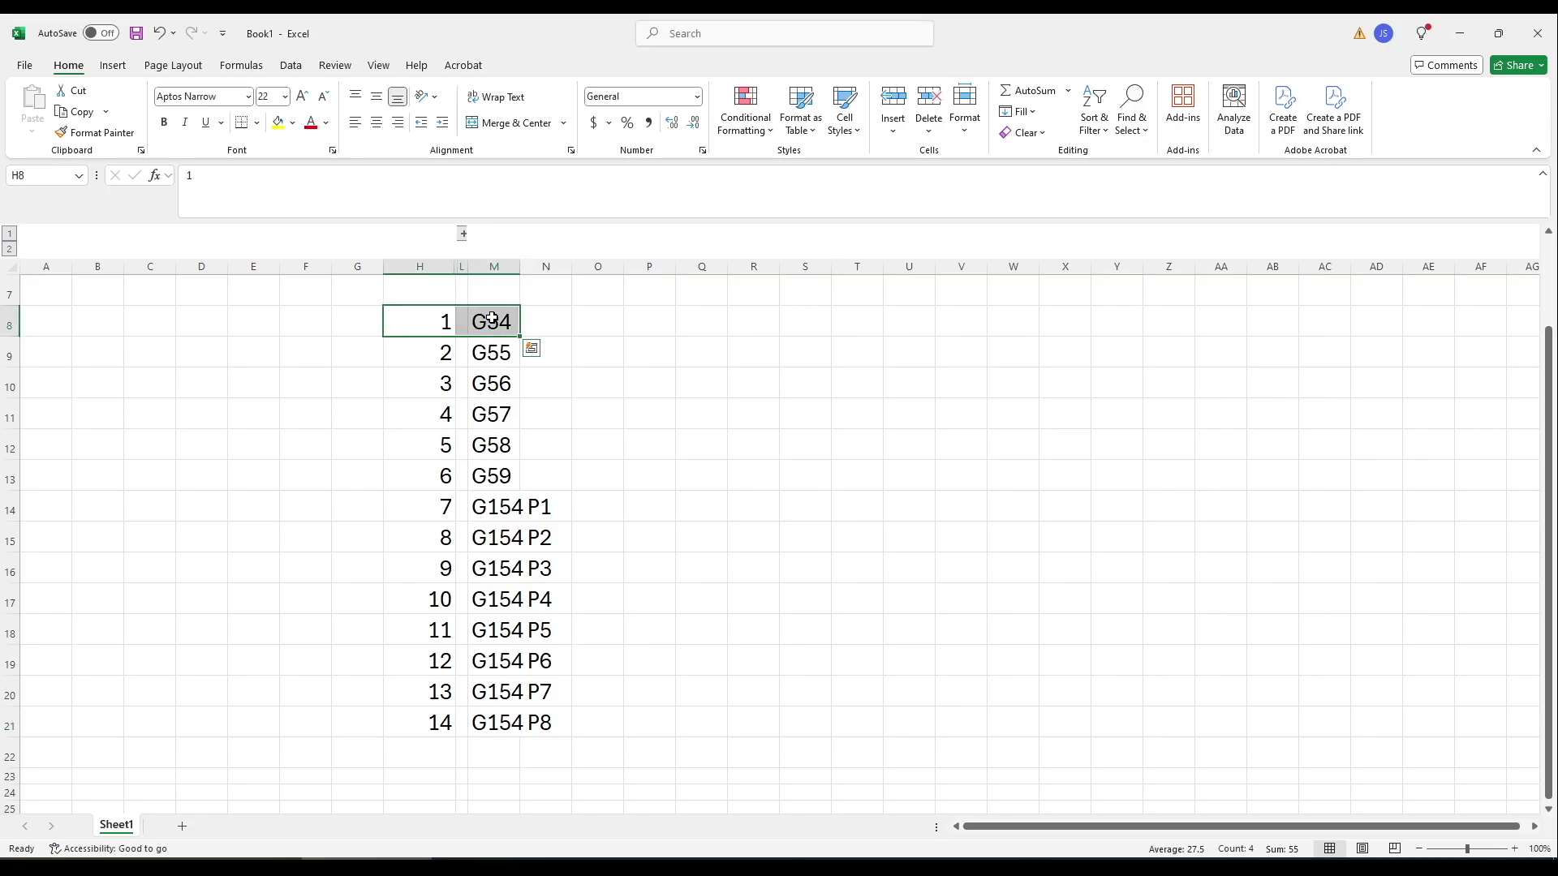
{"action": "left_click_drag", "start_coordinate": [430, 723], "coordinate": [564, 732]}
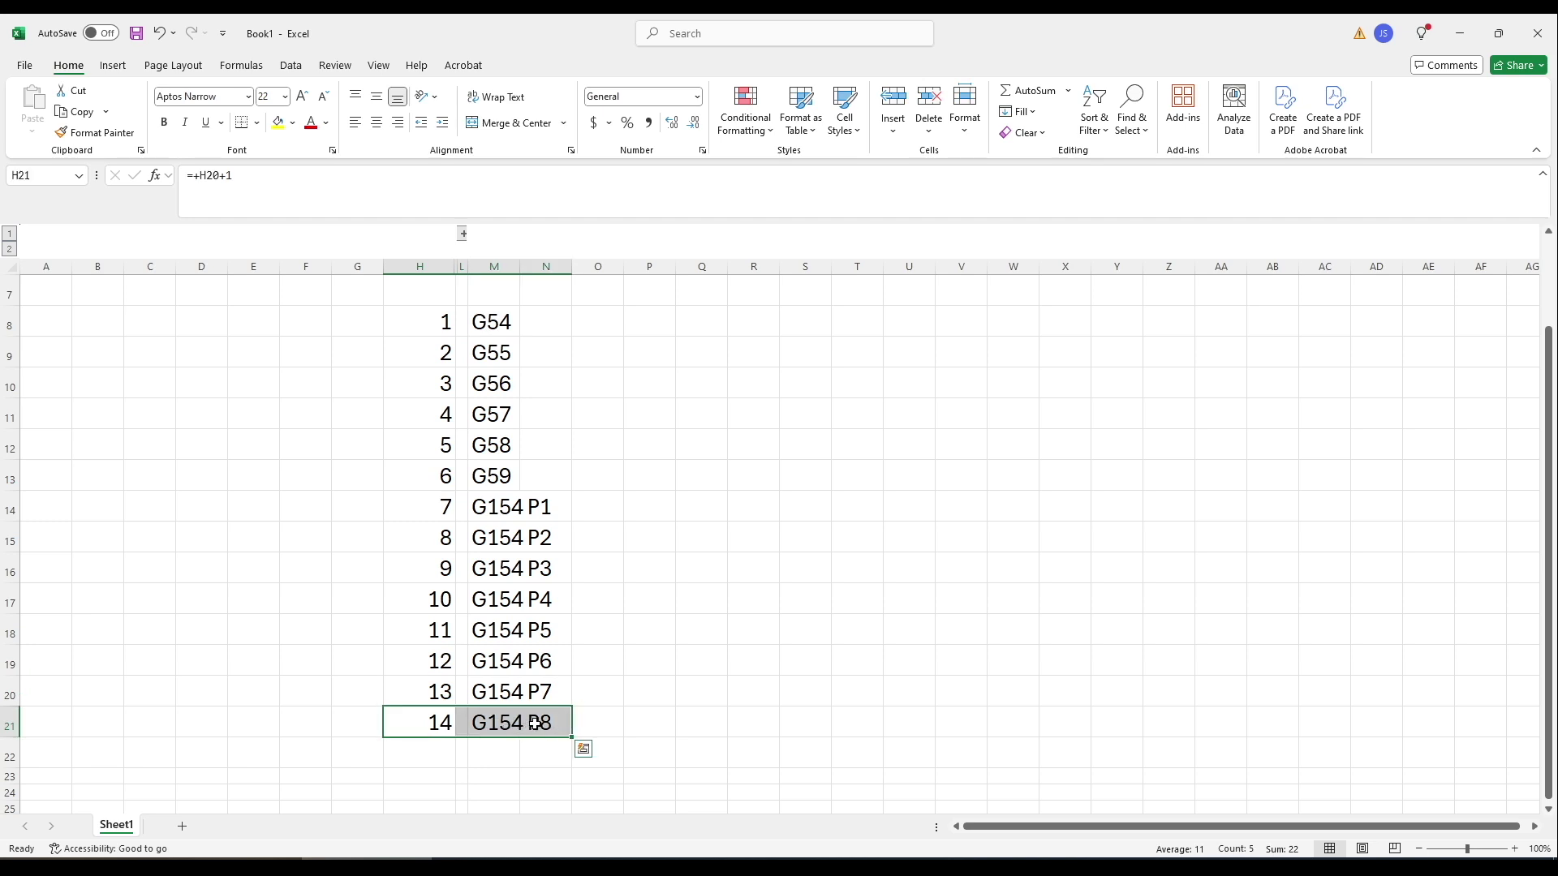
Toggle bold on the G154 P8 row, then inspect its code formula and offset number 14 in H21
{"action": "key", "text": "ctrl+b"}
{"action": "key", "text": "ctrl+z"}
{"action": "left_click", "coordinate": [511, 724]}
{"action": "left_click_drag", "start_coordinate": [539, 731], "coordinate": [495, 724]}
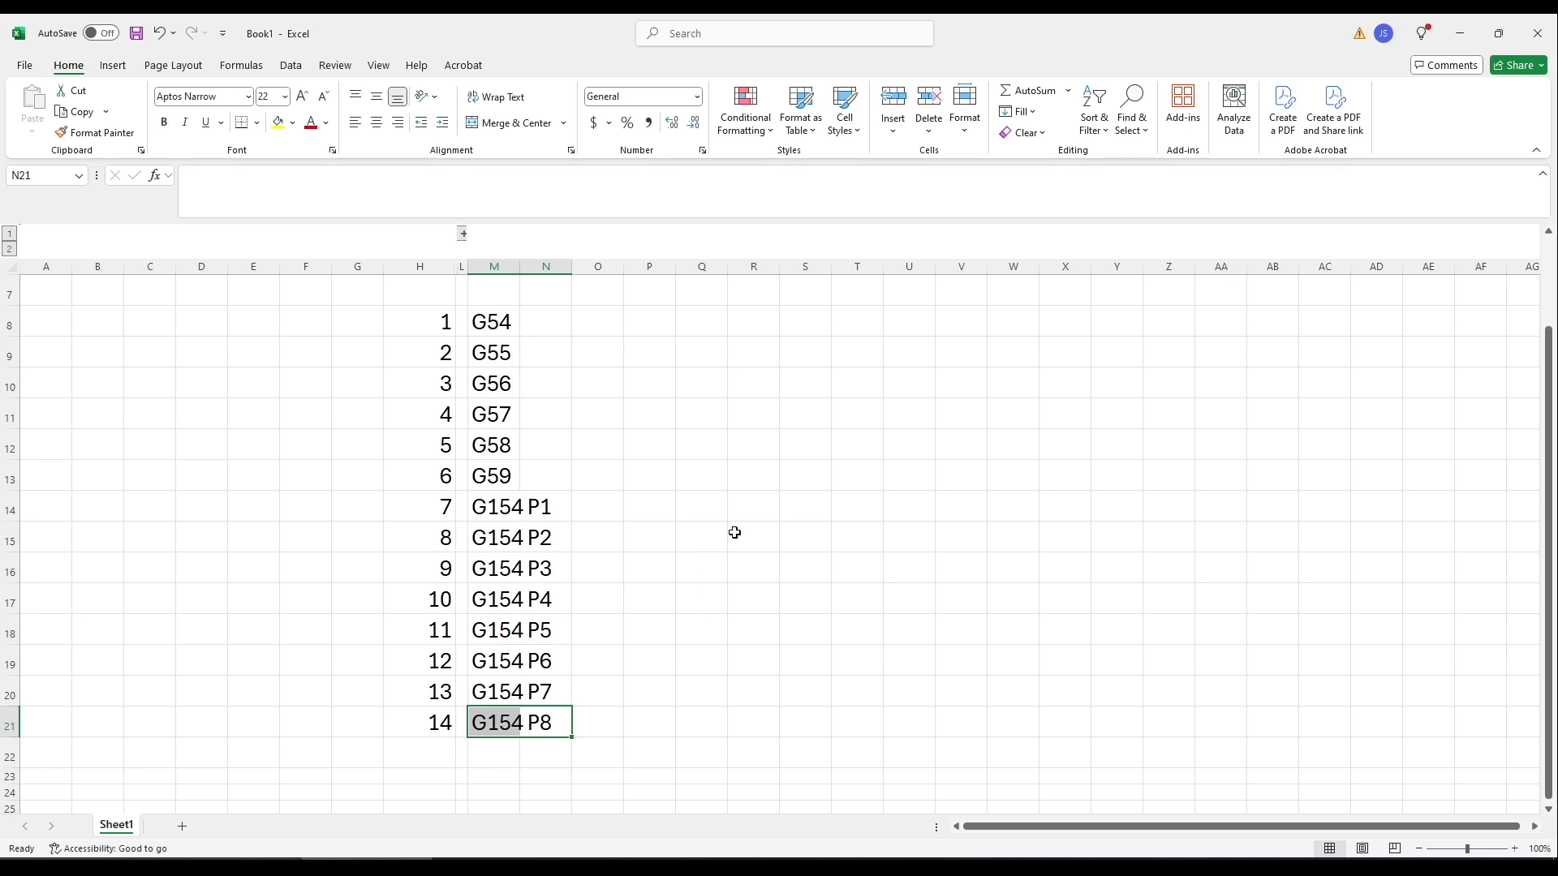
{"action": "left_click", "coordinate": [445, 721]}
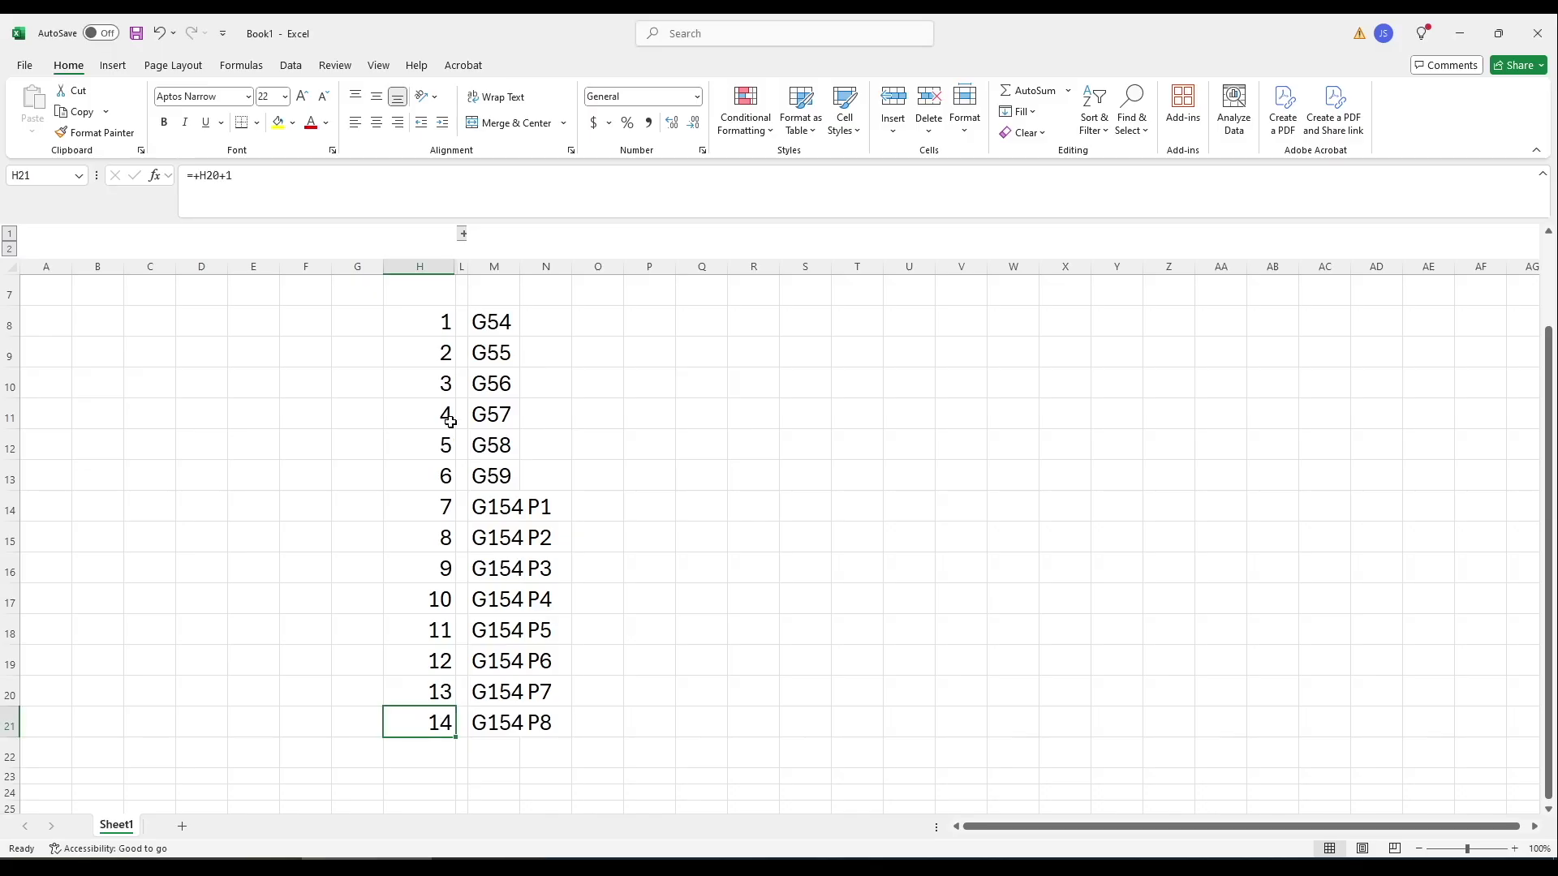
Back in Fusion, open the Op1 G154 P8 setup showing program 1001 and WCS offset 14
{"action": "key", "text": "alt+Tab"}
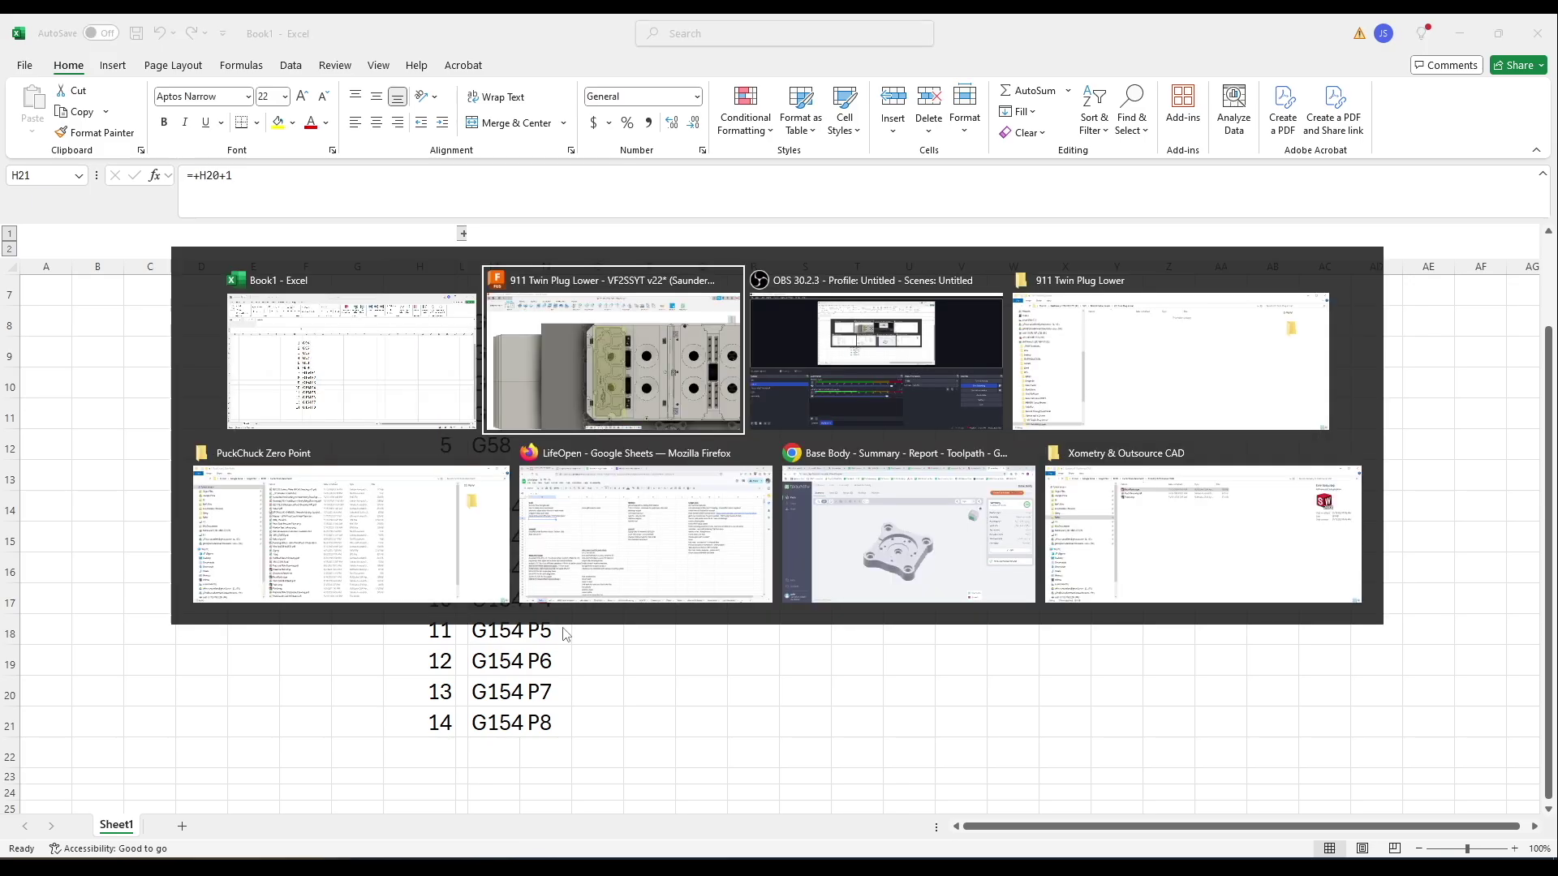
{"action": "double_click", "coordinate": [213, 361]}
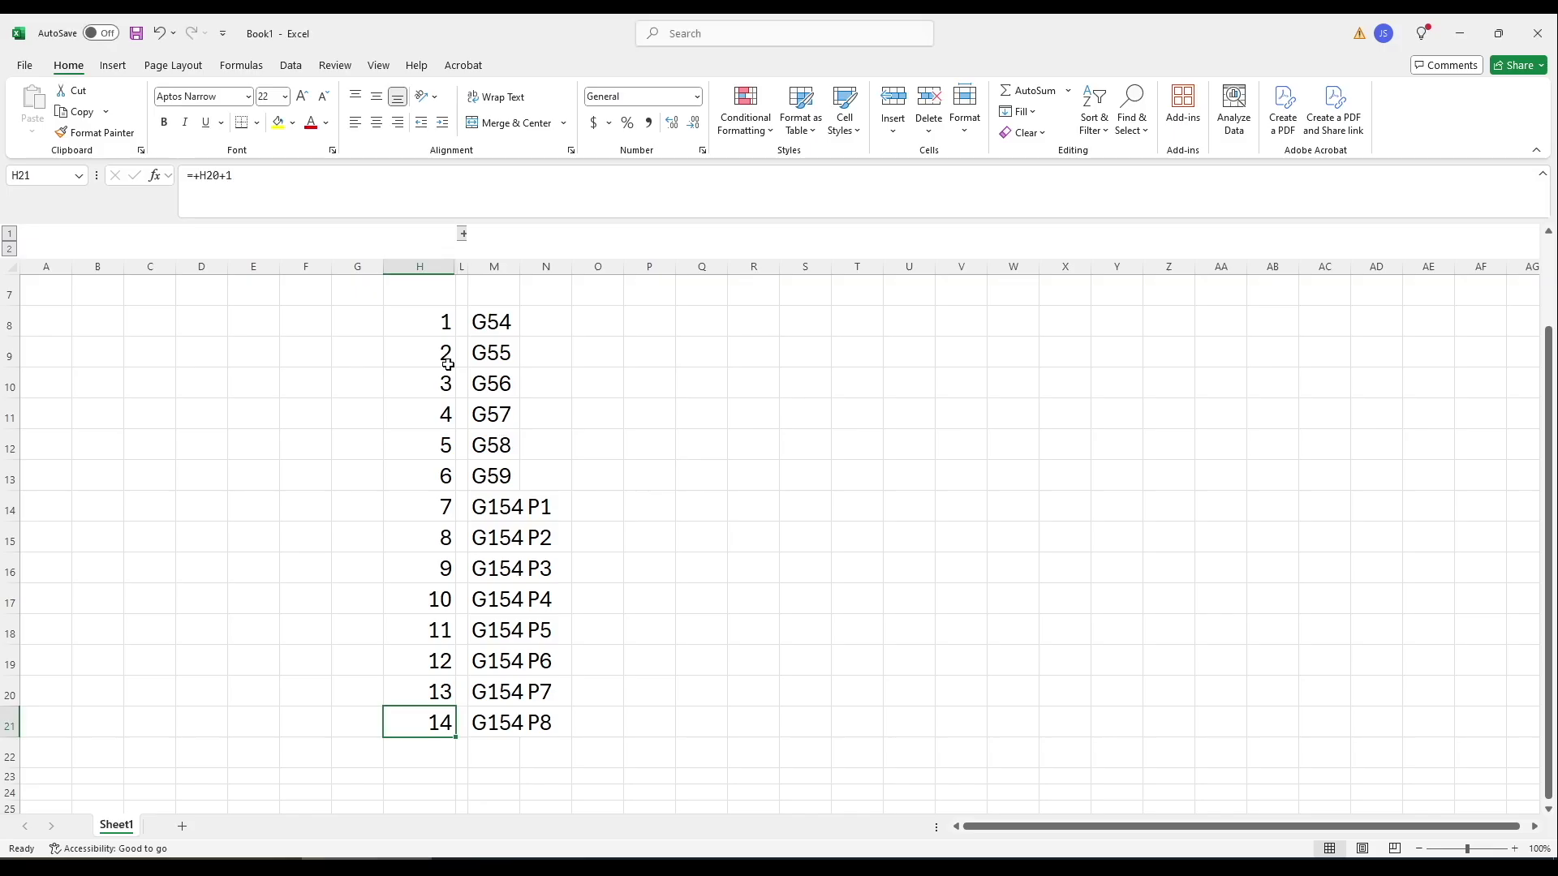
{"action": "left_click", "coordinate": [422, 332]}
{"action": "left_click_drag", "start_coordinate": [422, 339], "coordinate": [414, 477]}
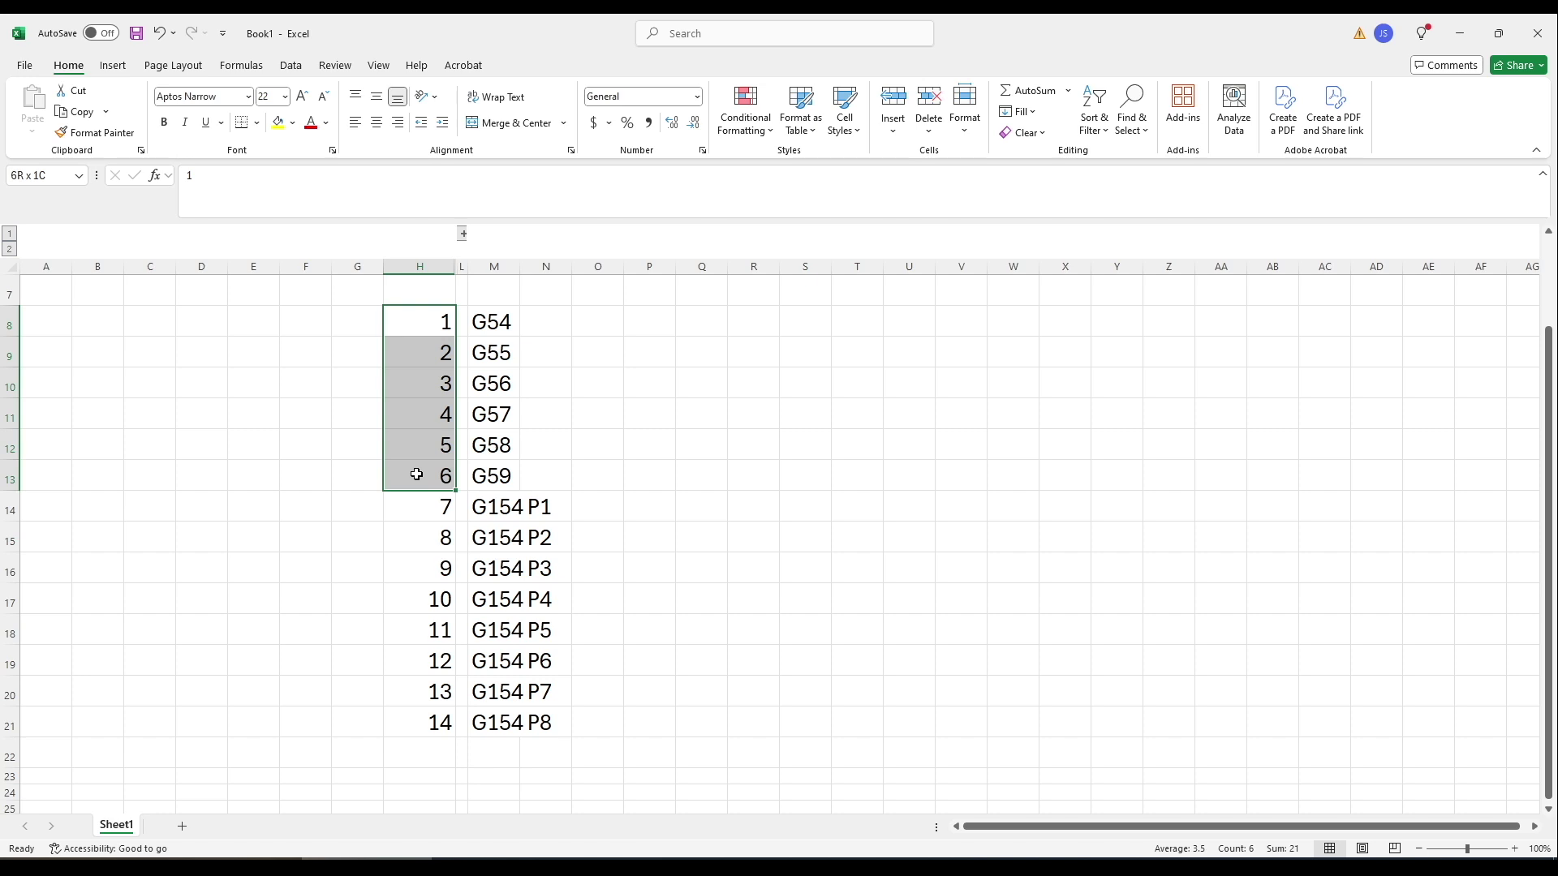
{"action": "left_click", "coordinate": [513, 477]}
{"action": "left_click", "coordinate": [420, 507]}
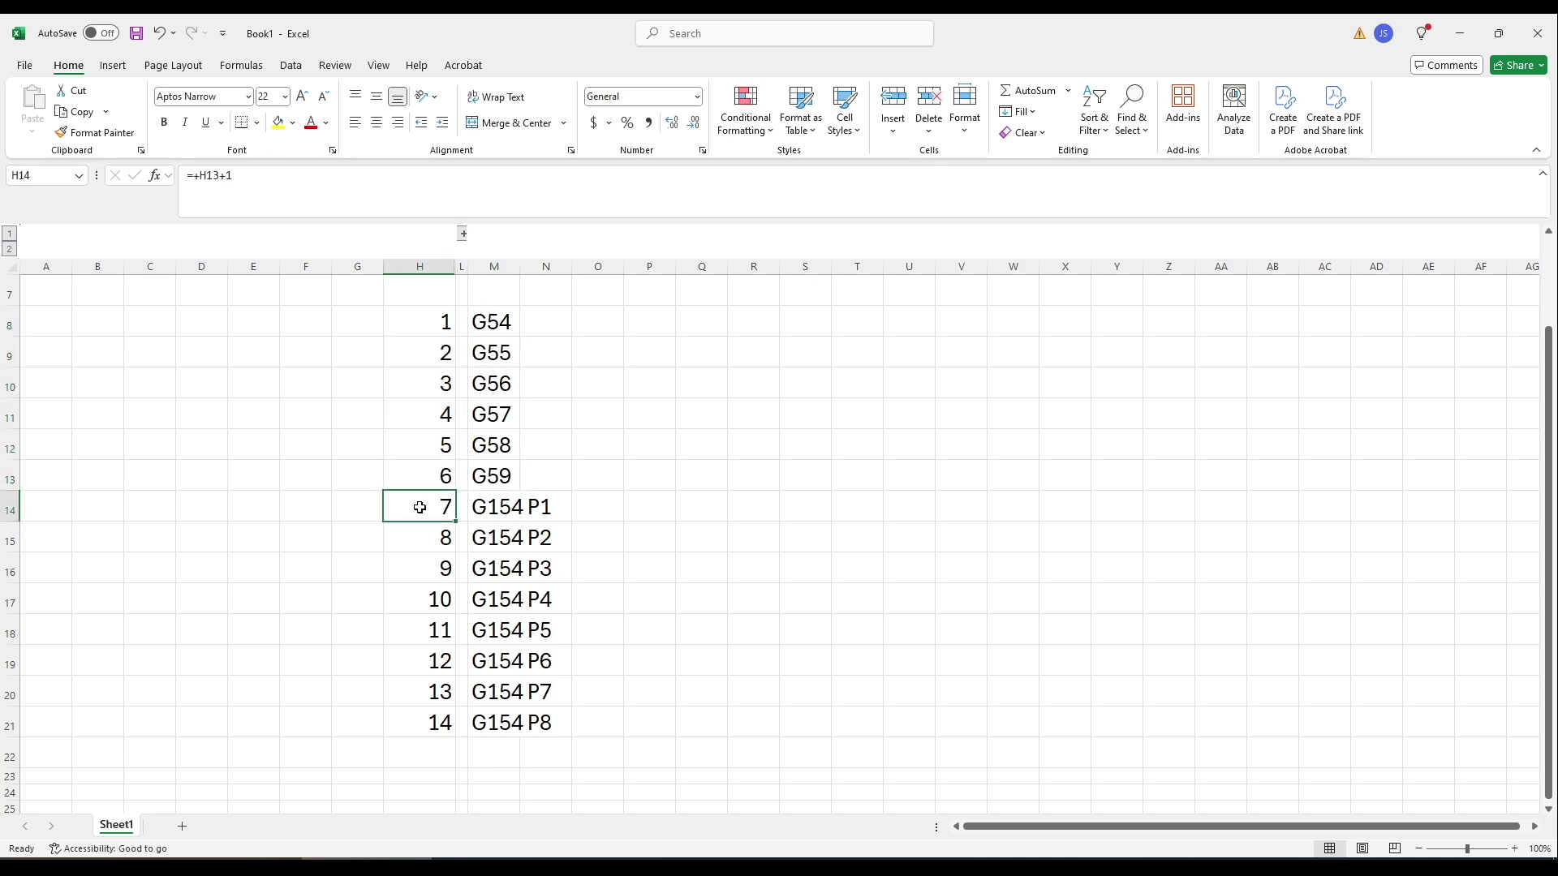
{"action": "left_click", "coordinate": [498, 506]}
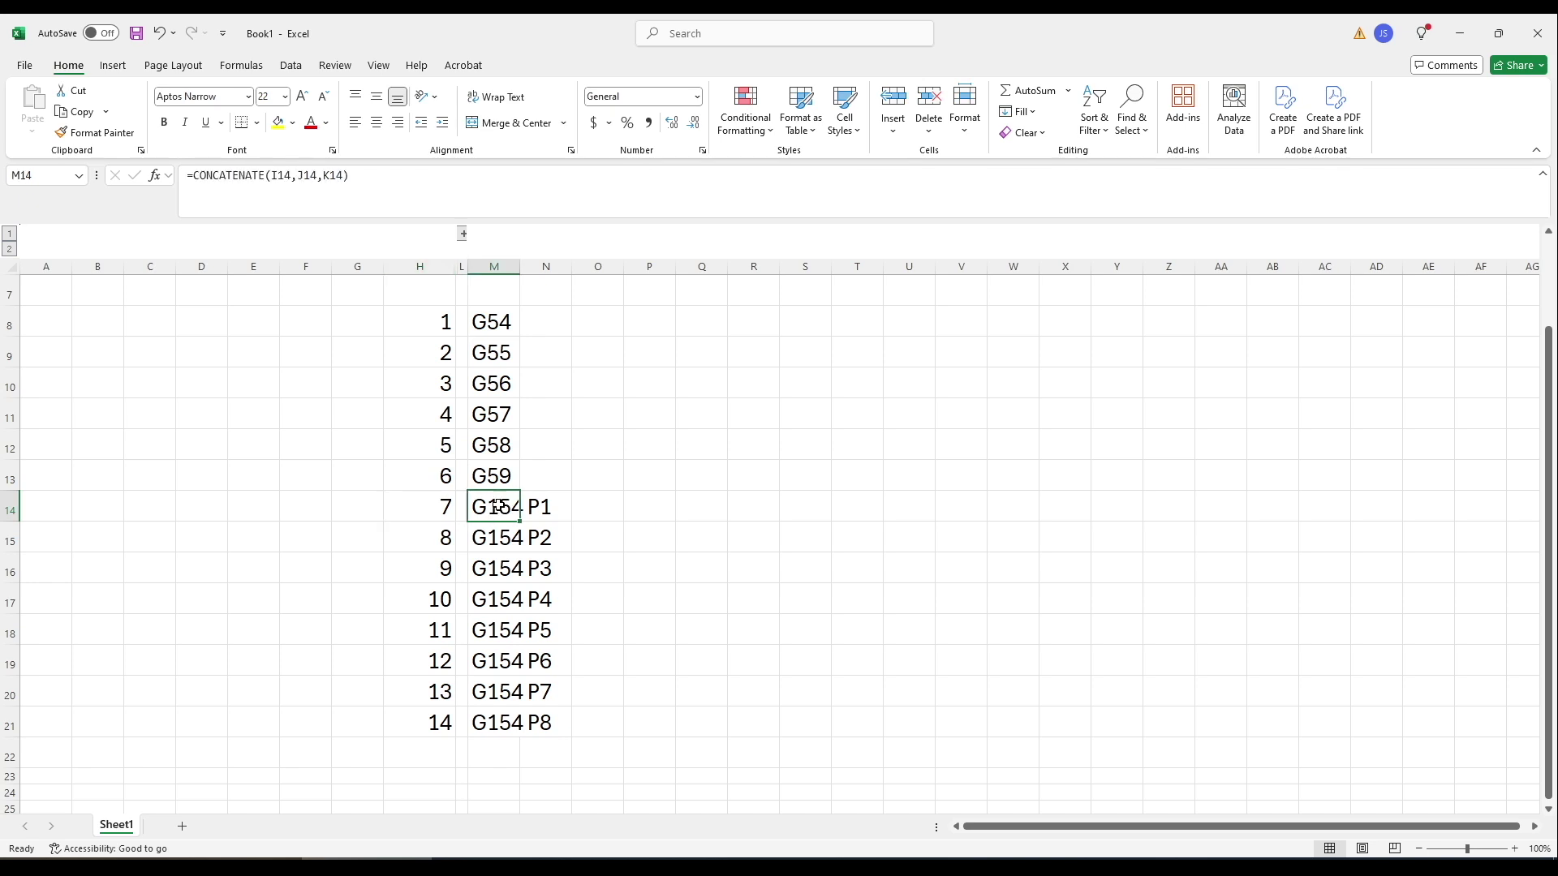
{"action": "left_click_drag", "start_coordinate": [438, 723], "coordinate": [560, 722]}
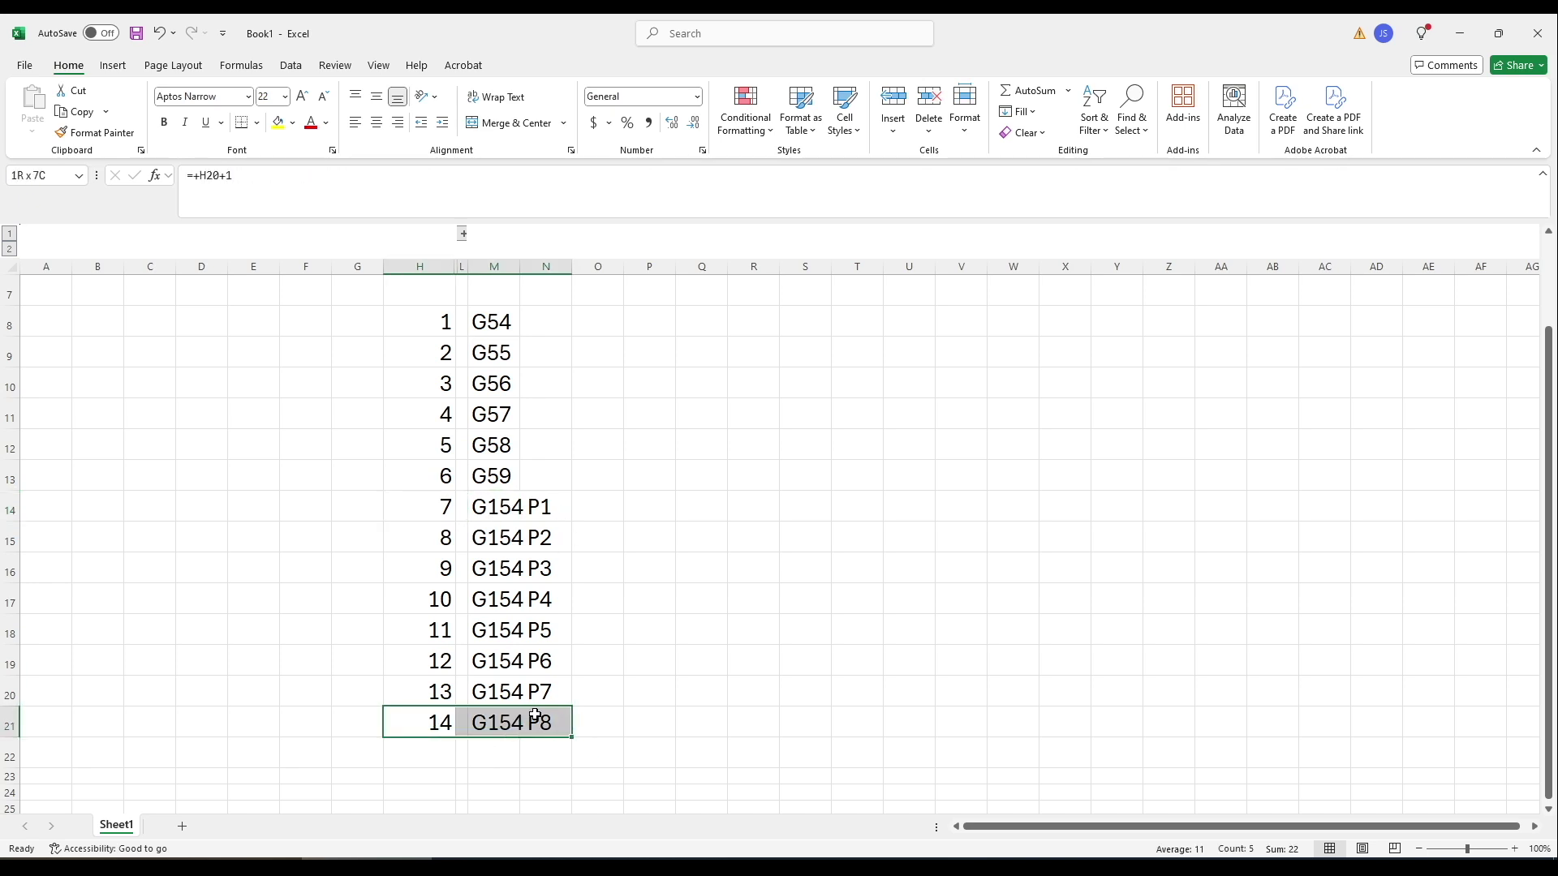
{"action": "key", "text": "alt+Tab"}
Select the Op2 G154 P73 setup and measure from the clamp bar face to the part edge
{"action": "left_click", "coordinate": [282, 298]}
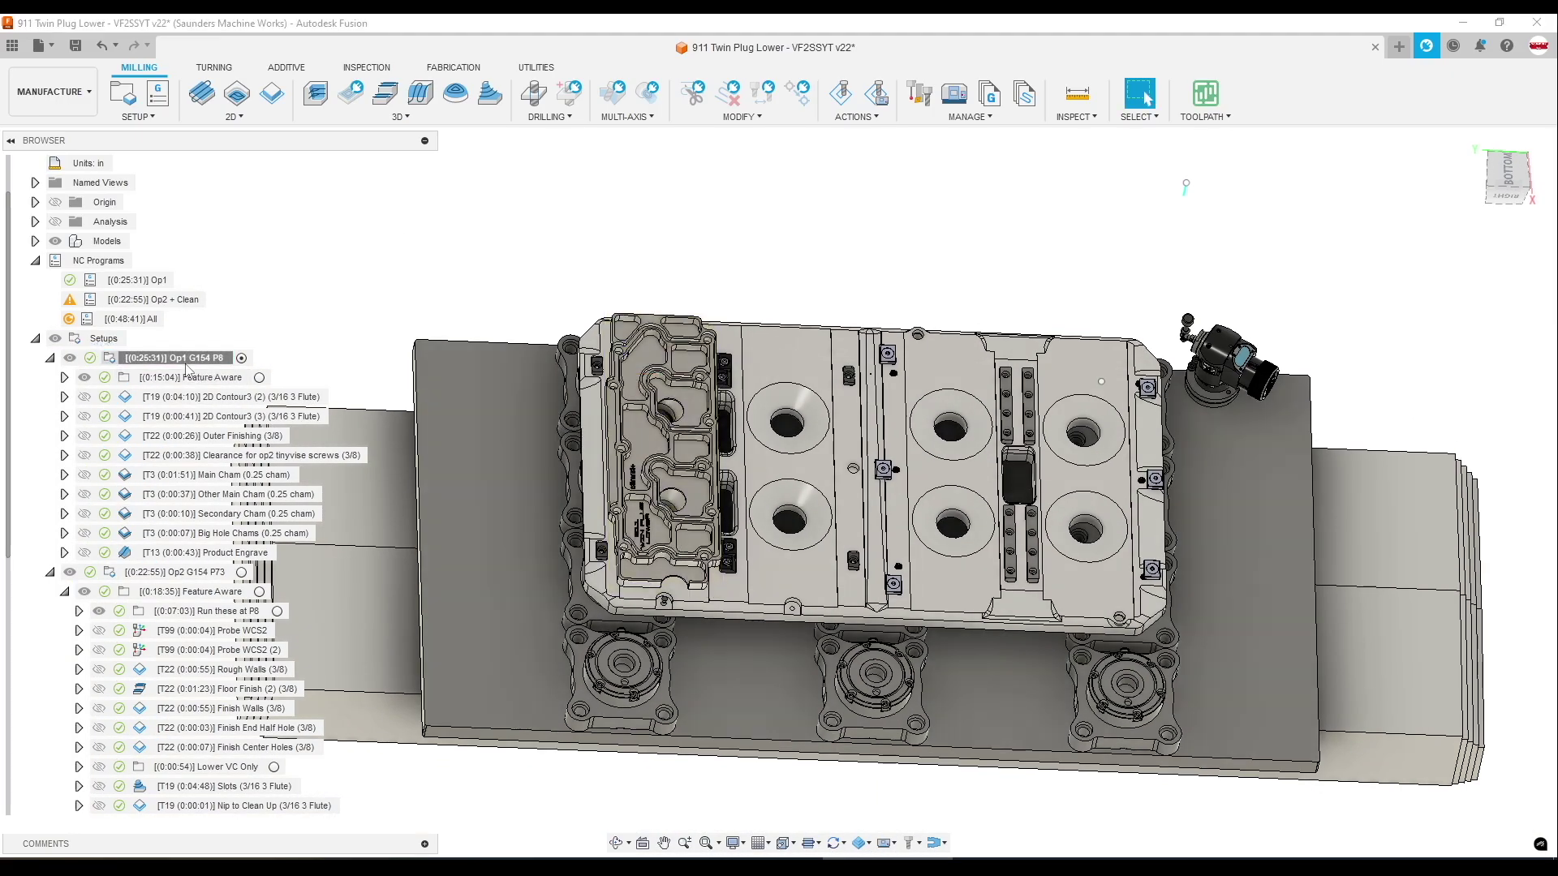
{"action": "left_click", "coordinate": [185, 361]}
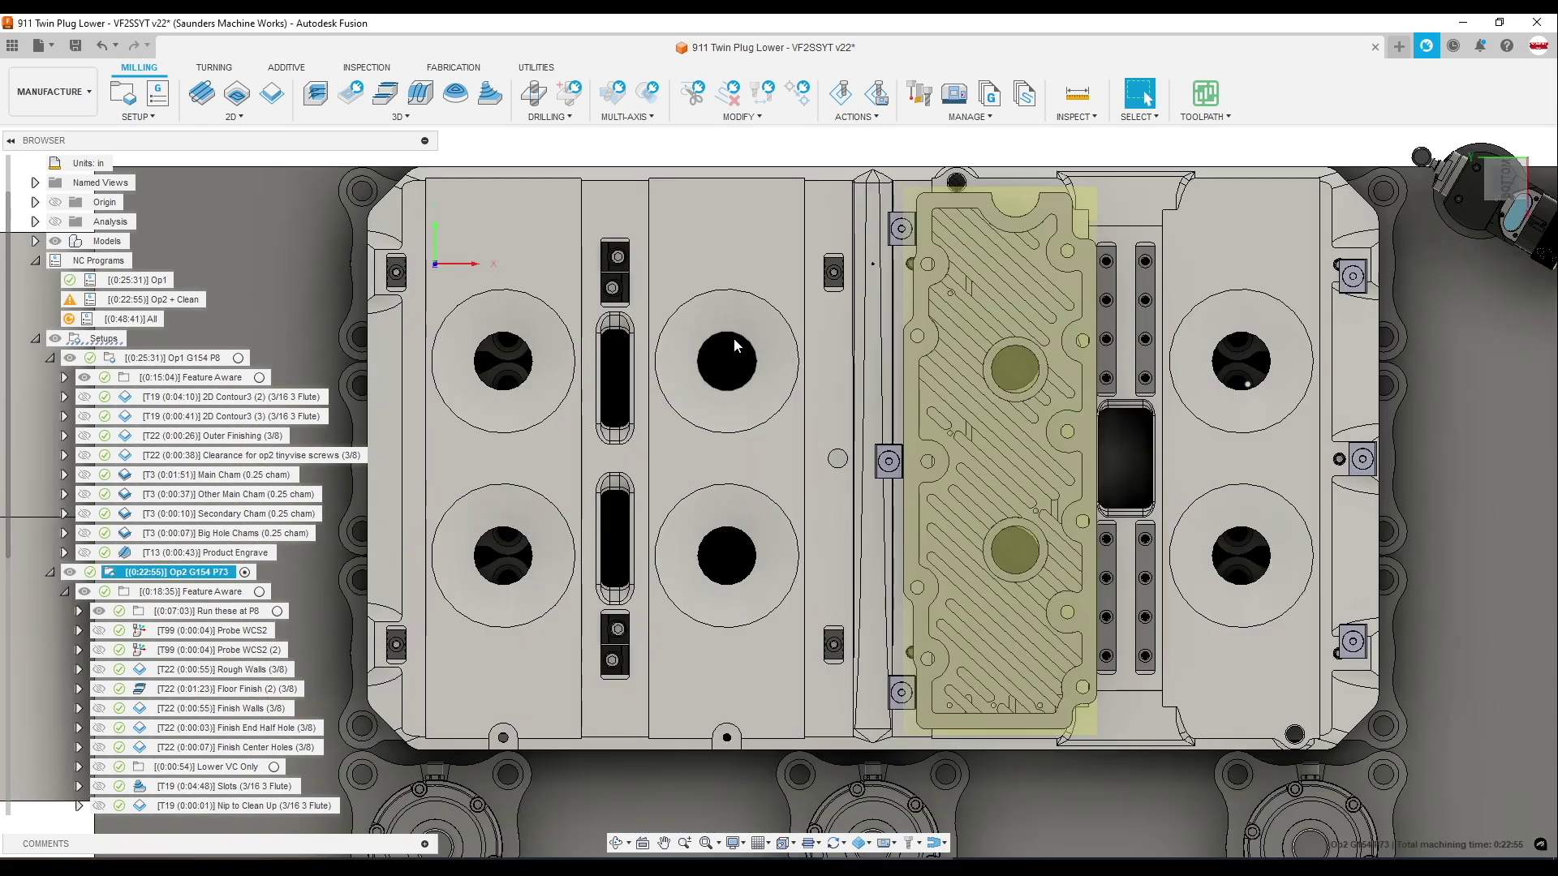
{"action": "middle_click_drag", "start_coordinate": [763, 458], "coordinate": [785, 337], "text": "shift"}
{"action": "scroll", "coordinate": [787, 345], "scroll_direction": "up", "scroll_amount": 4}
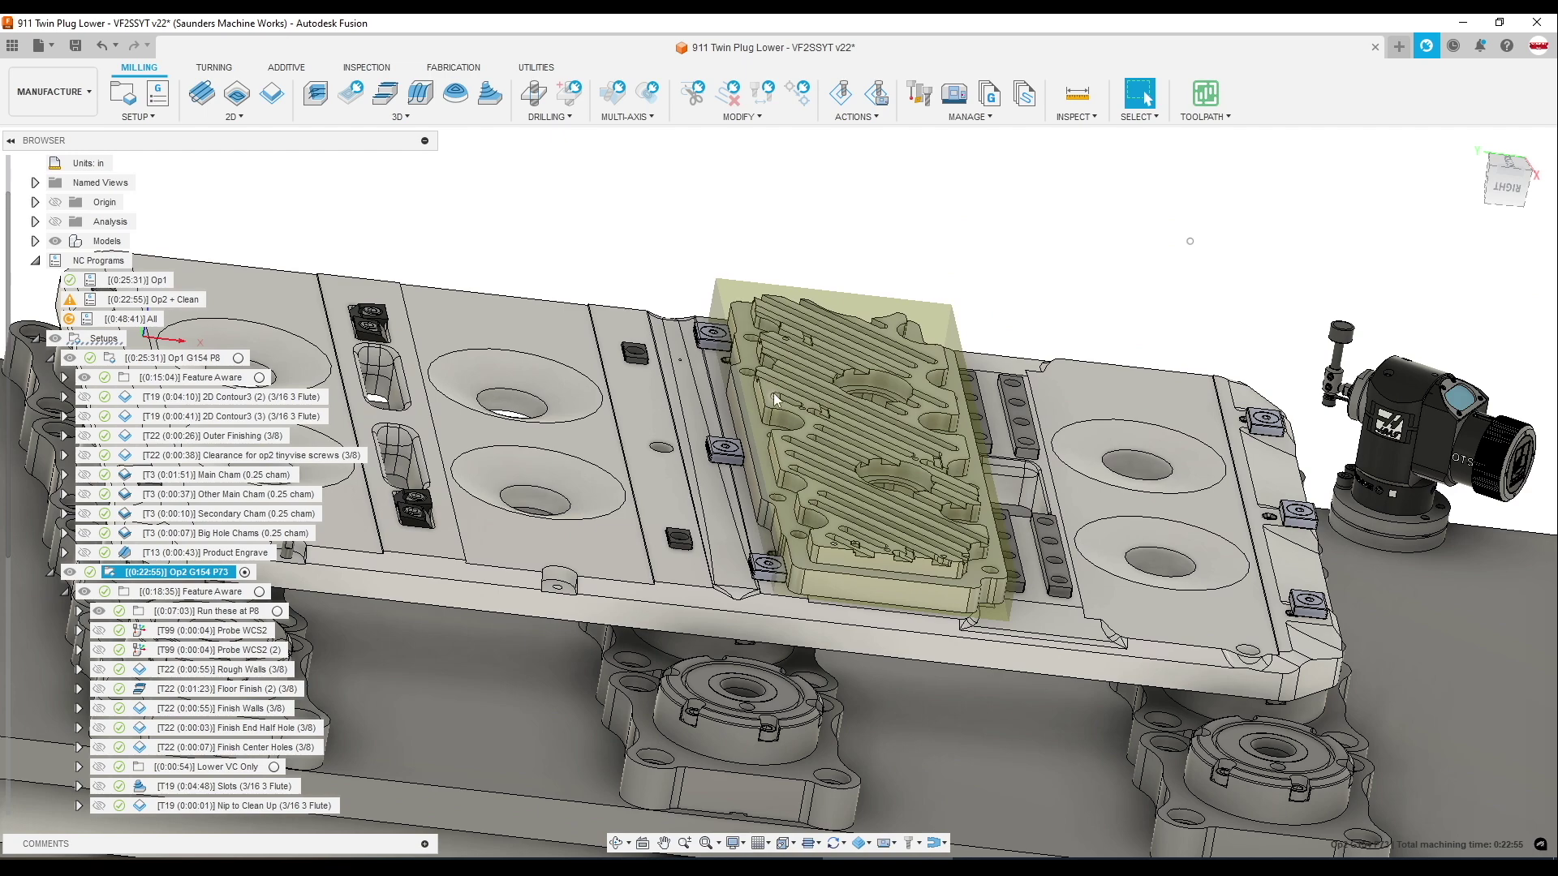
{"action": "middle_click_drag", "start_coordinate": [772, 365], "coordinate": [771, 387], "text": "shift"}
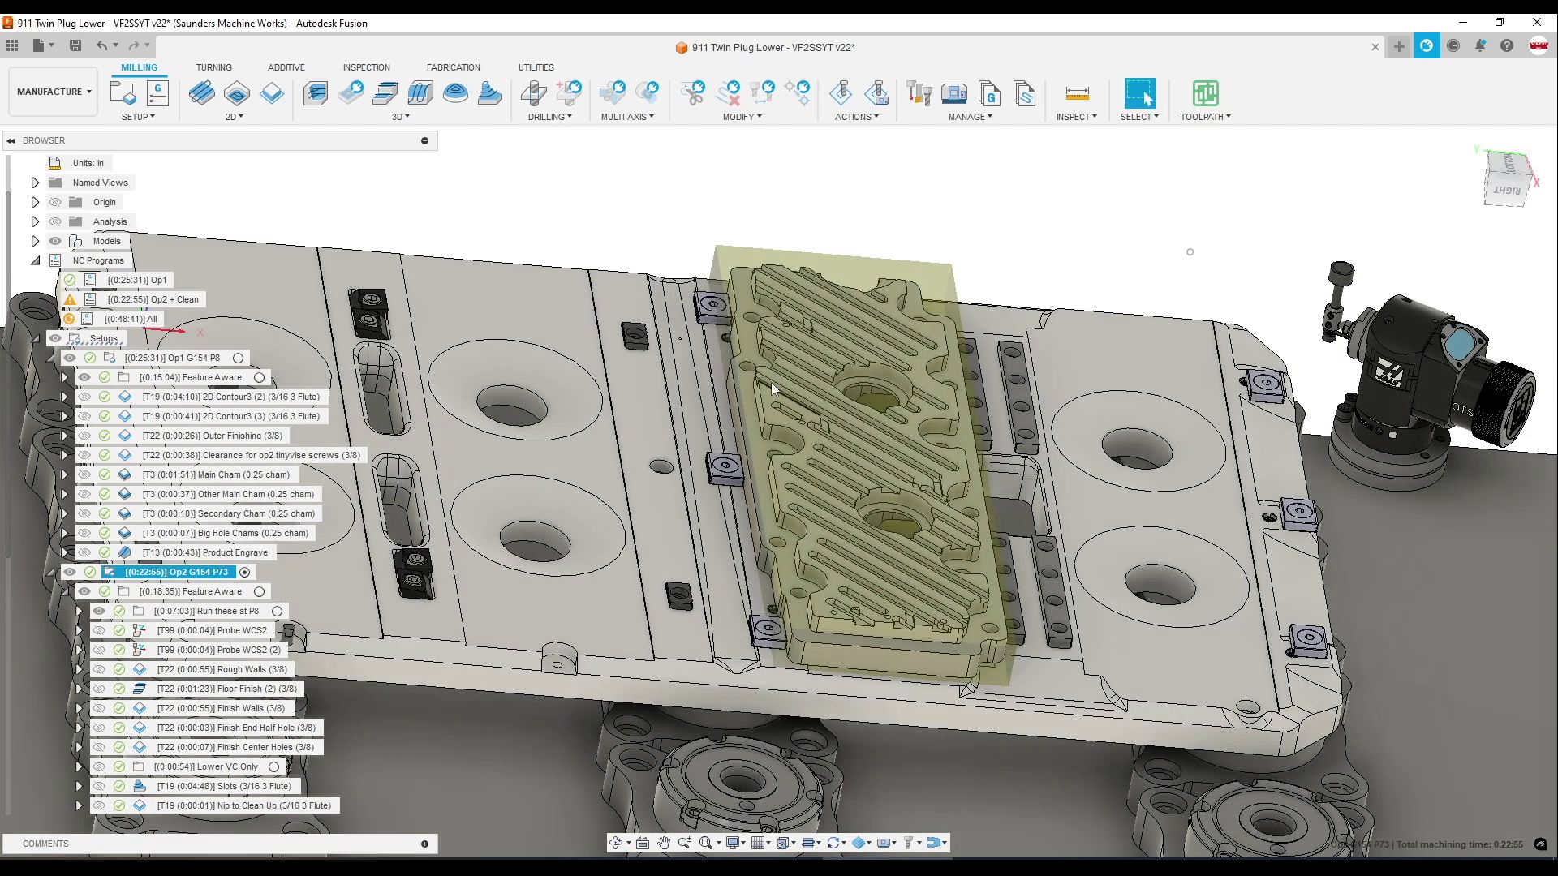
{"action": "middle_click_drag", "start_coordinate": [990, 402], "coordinate": [925, 598], "text": "shift"}
{"action": "left_click", "coordinate": [913, 604]}
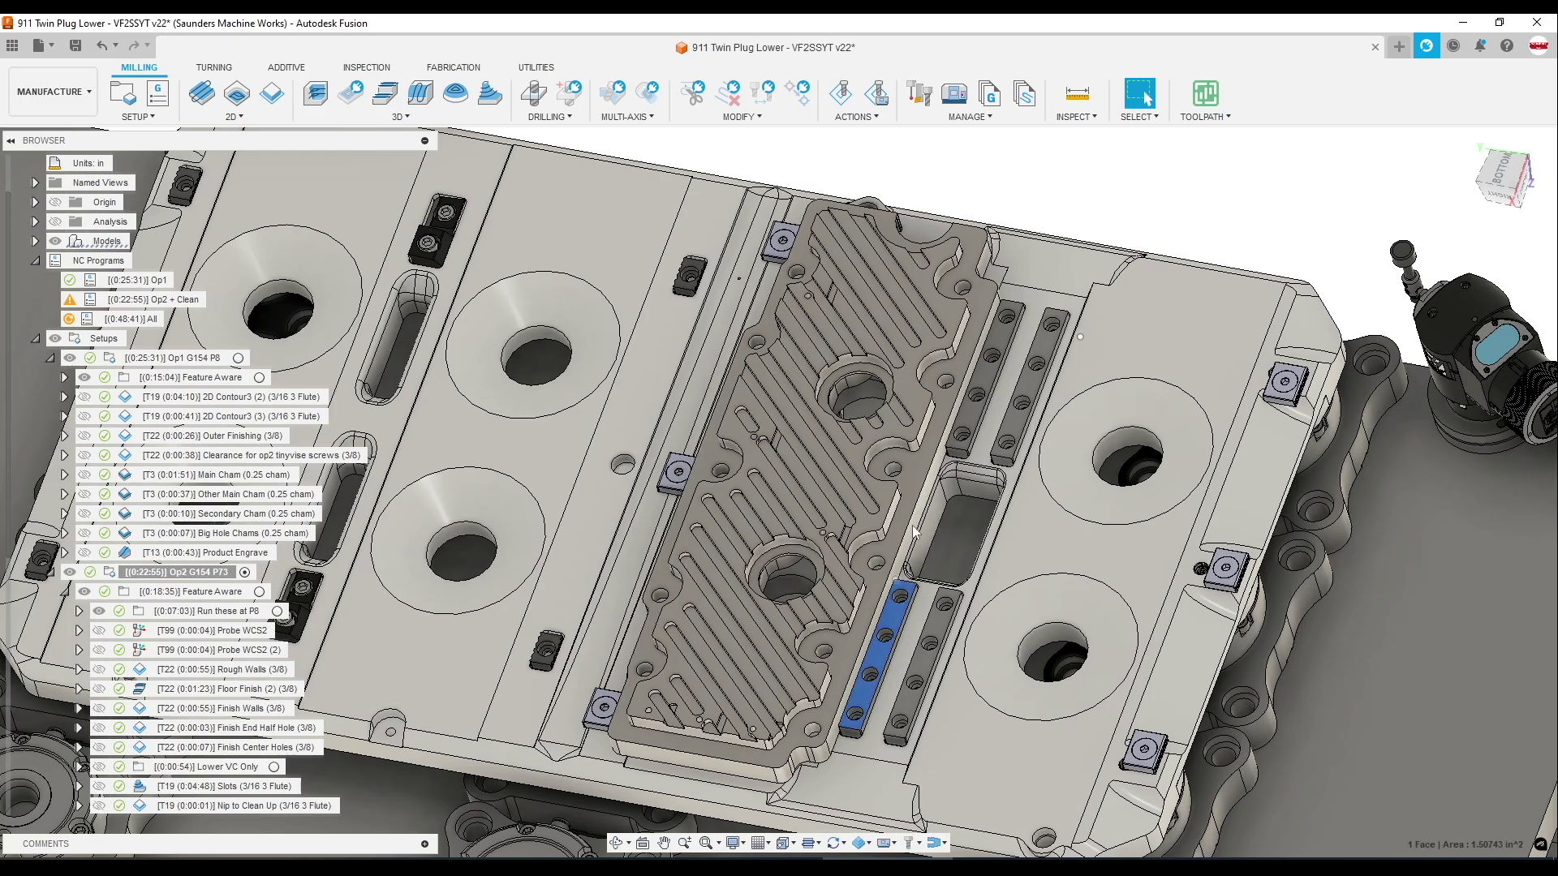
{"action": "left_click", "coordinate": [970, 365], "text": "ctrl"}
{"action": "middle_click_drag", "start_coordinate": [966, 321], "coordinate": [942, 422], "text": "shift"}
{"action": "scroll", "coordinate": [893, 162], "scroll_direction": "up", "scroll_amount": 4}
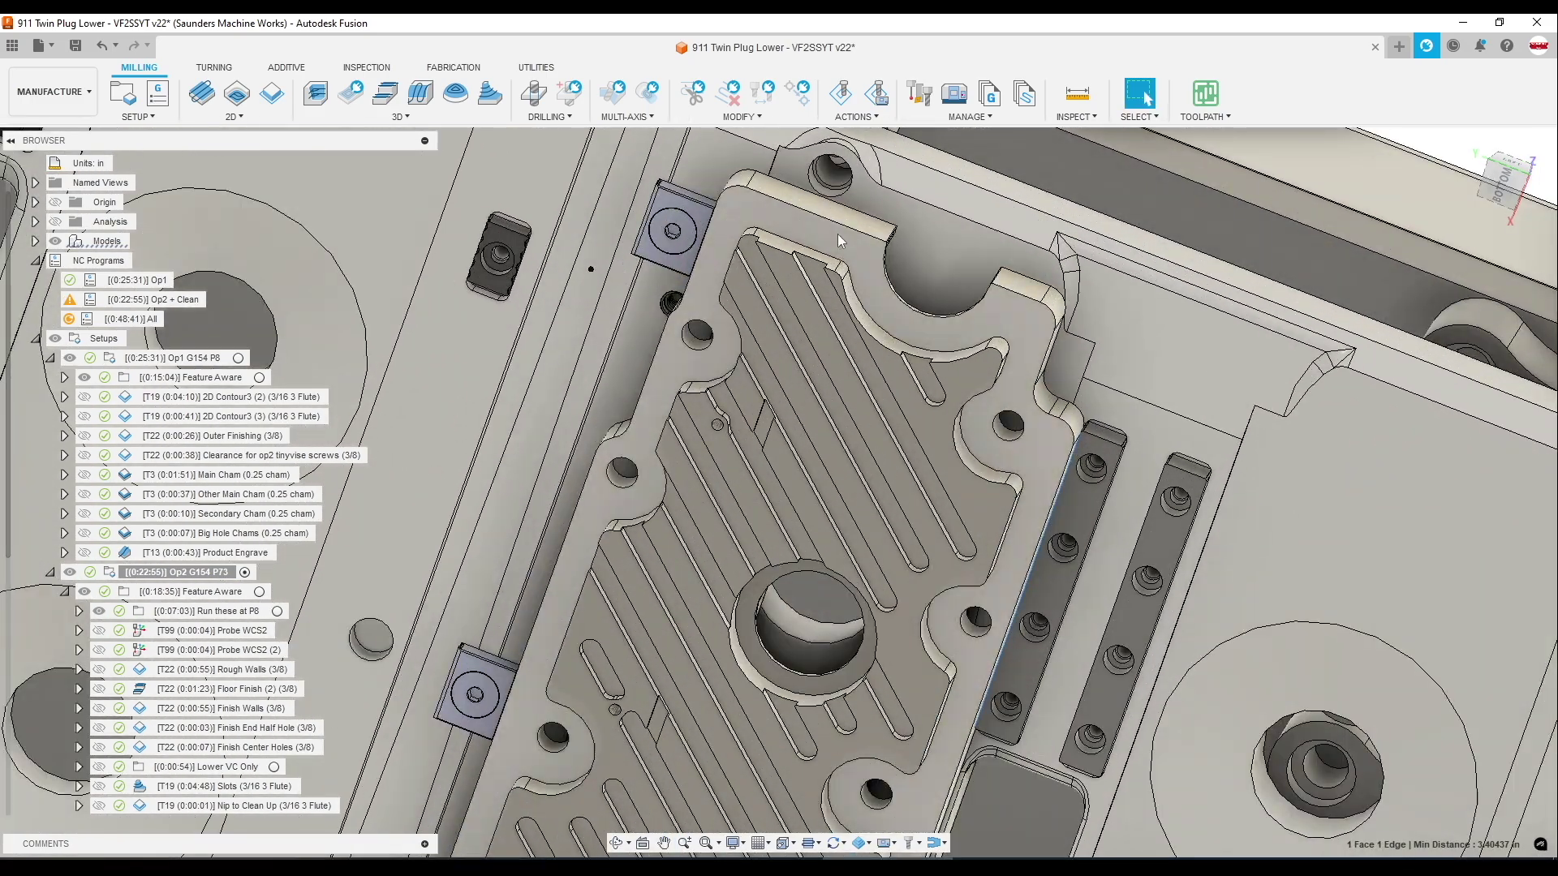
{"action": "scroll", "coordinate": [818, 299], "scroll_direction": "down", "scroll_amount": 5}
{"action": "middle_click_drag", "start_coordinate": [818, 299], "coordinate": [1065, 228], "text": "shift"}
{"action": "left_click", "coordinate": [1065, 221]}
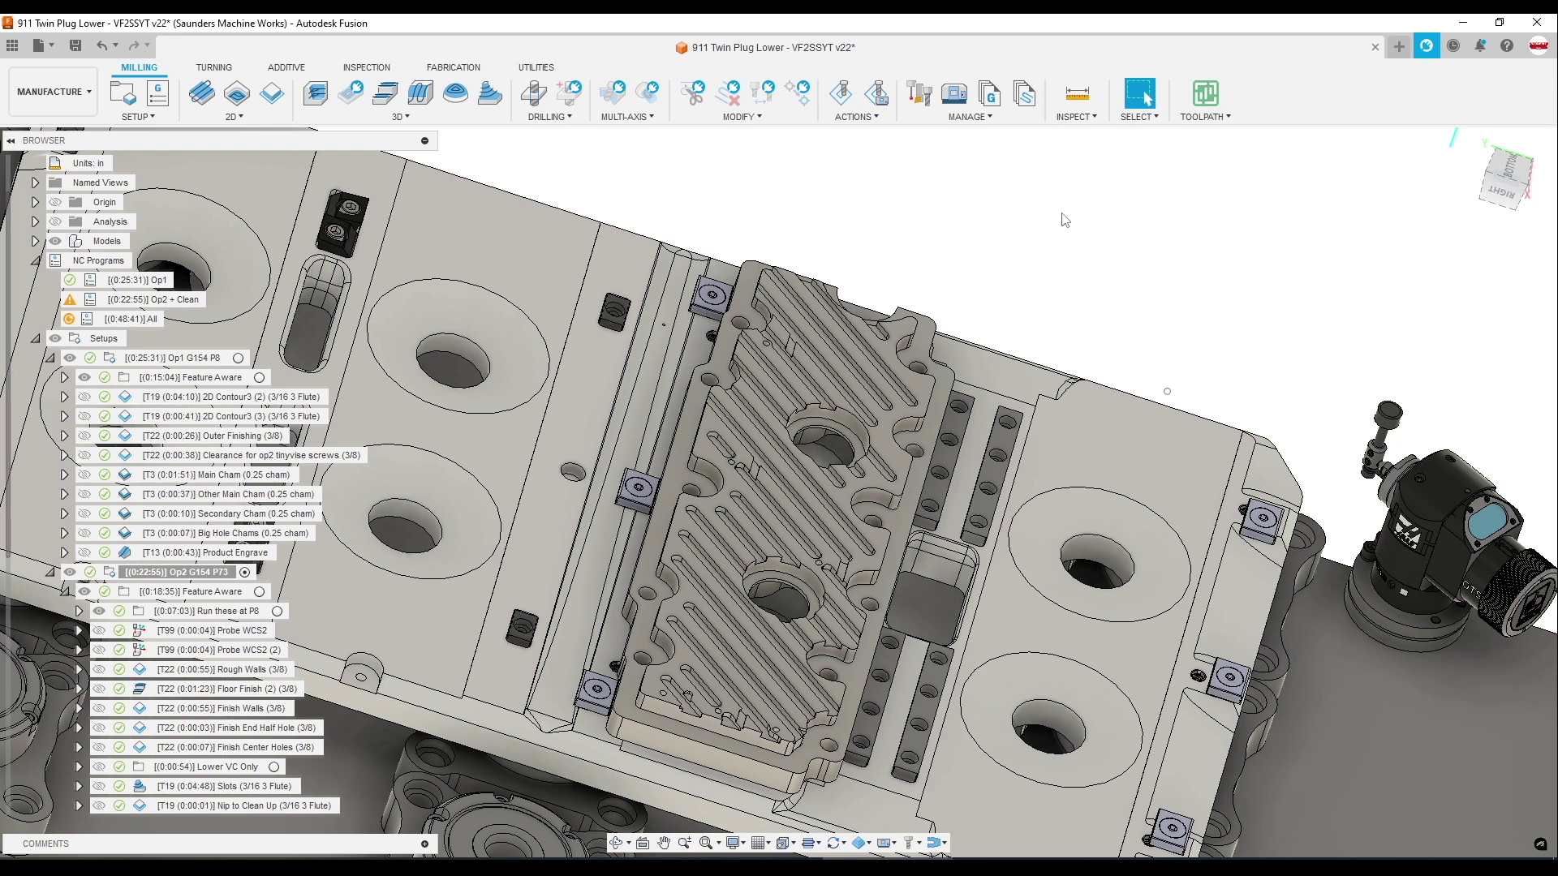
Pick the side wall, small hole and floor faces, then show the Probe WCS2 toolpath
{"action": "mouse_move", "coordinate": [1065, 221]}
{"action": "middle_mouse_down", "text": "shift"}
{"action": "mouse_move", "coordinate": [1120, 219]}
{"action": "mouse_move", "coordinate": [1040, 219]}
{"action": "middle_mouse_up", "text": "shift"}
{"action": "scroll", "coordinate": [900, 303], "scroll_direction": "up", "scroll_amount": 4}
{"action": "left_click", "coordinate": [801, 453]}
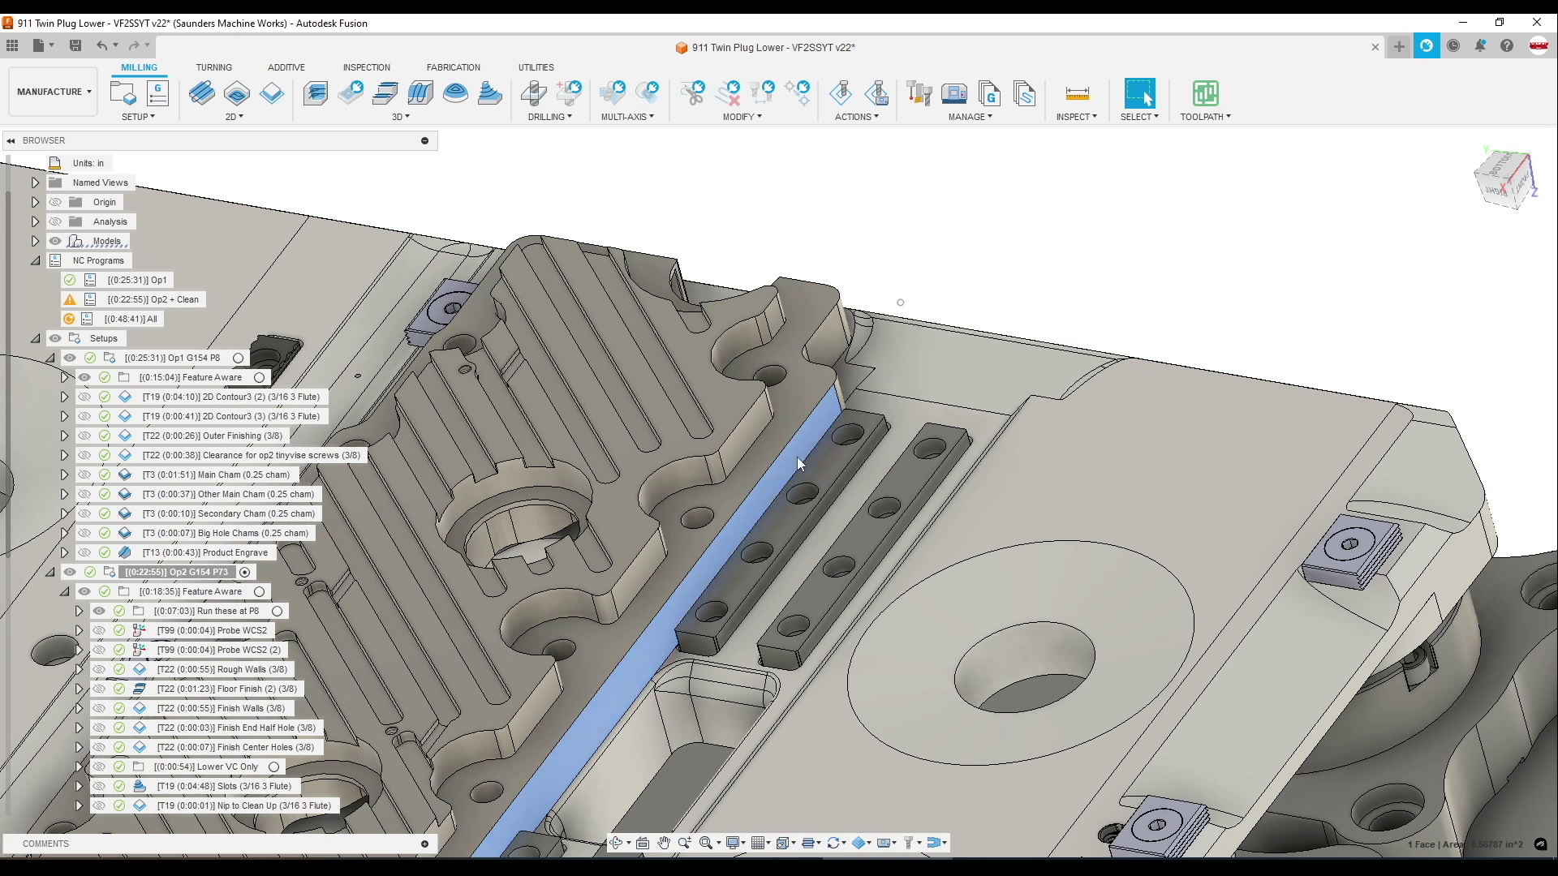
{"action": "scroll", "coordinate": [796, 456], "scroll_direction": "up", "scroll_amount": 5}
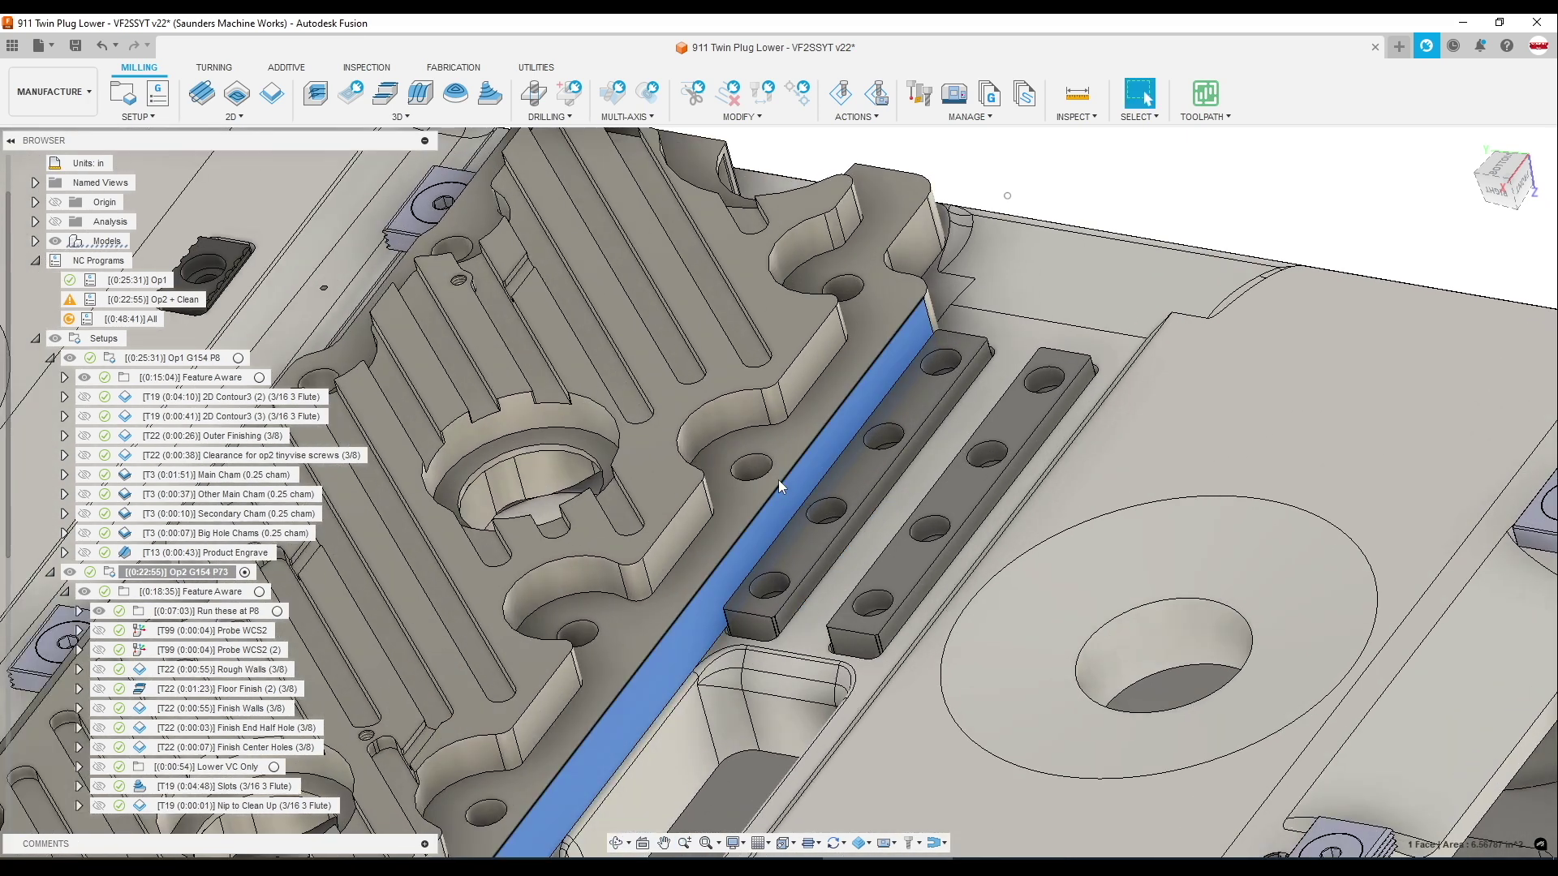
{"action": "left_click", "coordinate": [748, 474]}
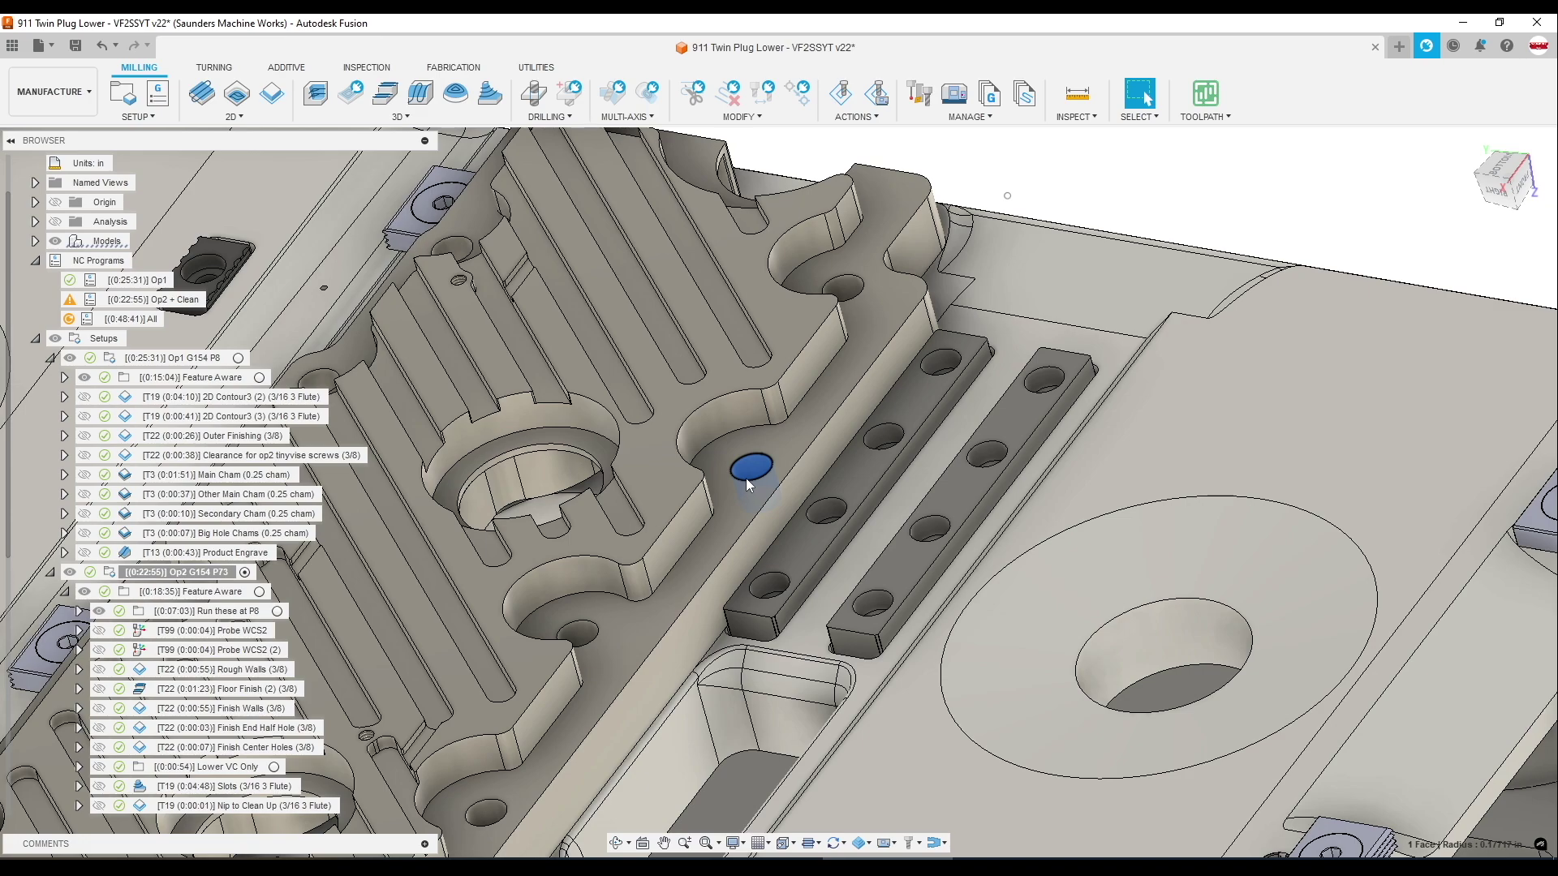
{"action": "key", "text": "Escape"}
{"action": "left_click", "coordinate": [756, 490]}
{"action": "scroll", "coordinate": [768, 474], "scroll_direction": "down", "scroll_amount": 10}
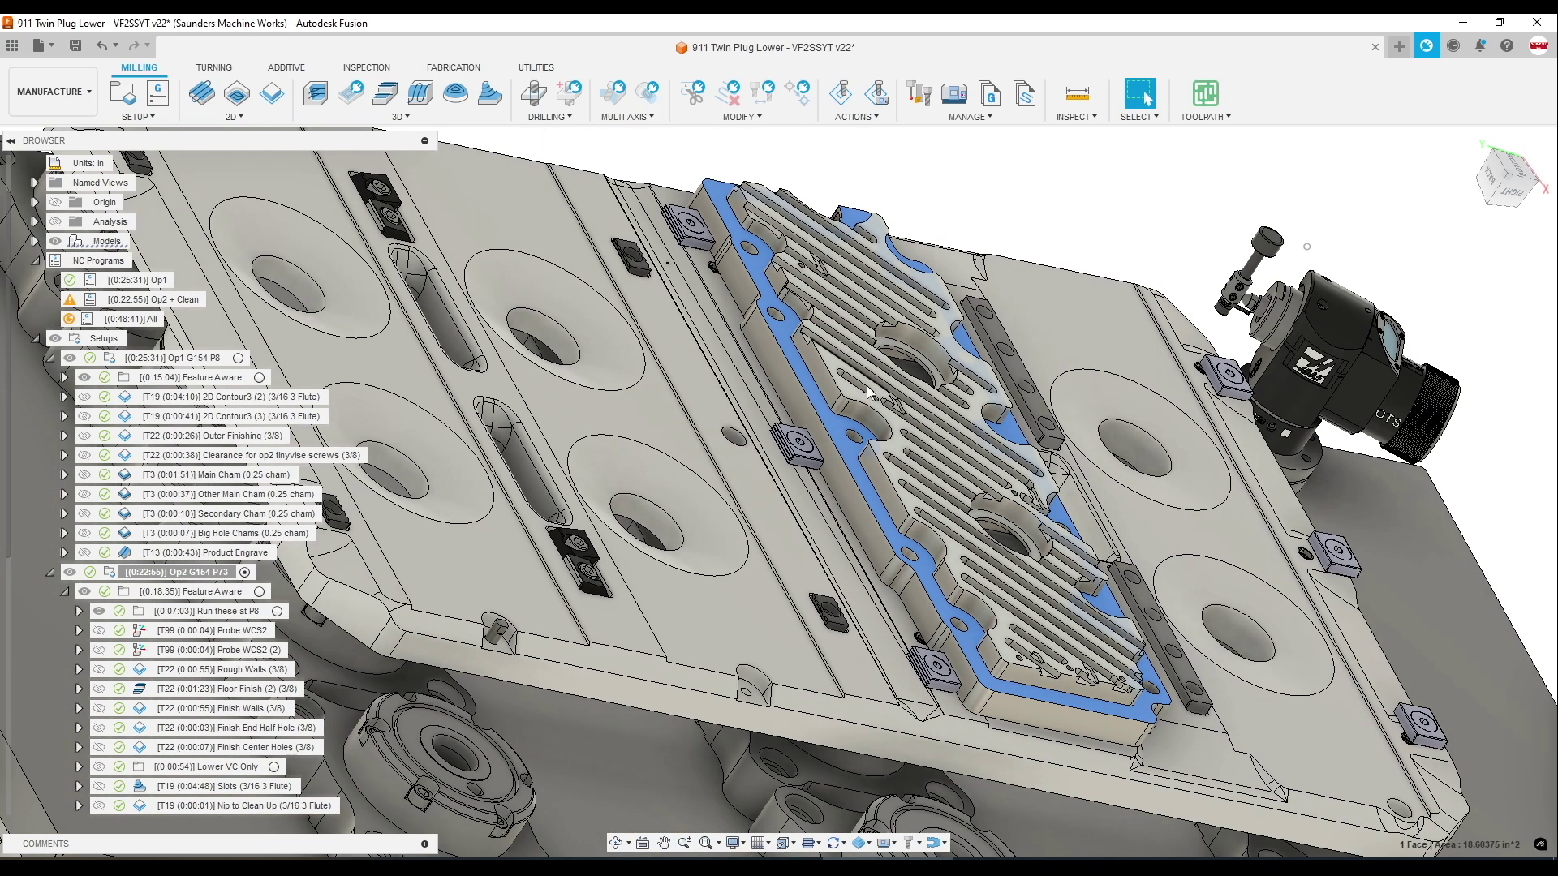
{"action": "middle_click_drag", "start_coordinate": [868, 393], "coordinate": [779, 454], "text": "shift"}
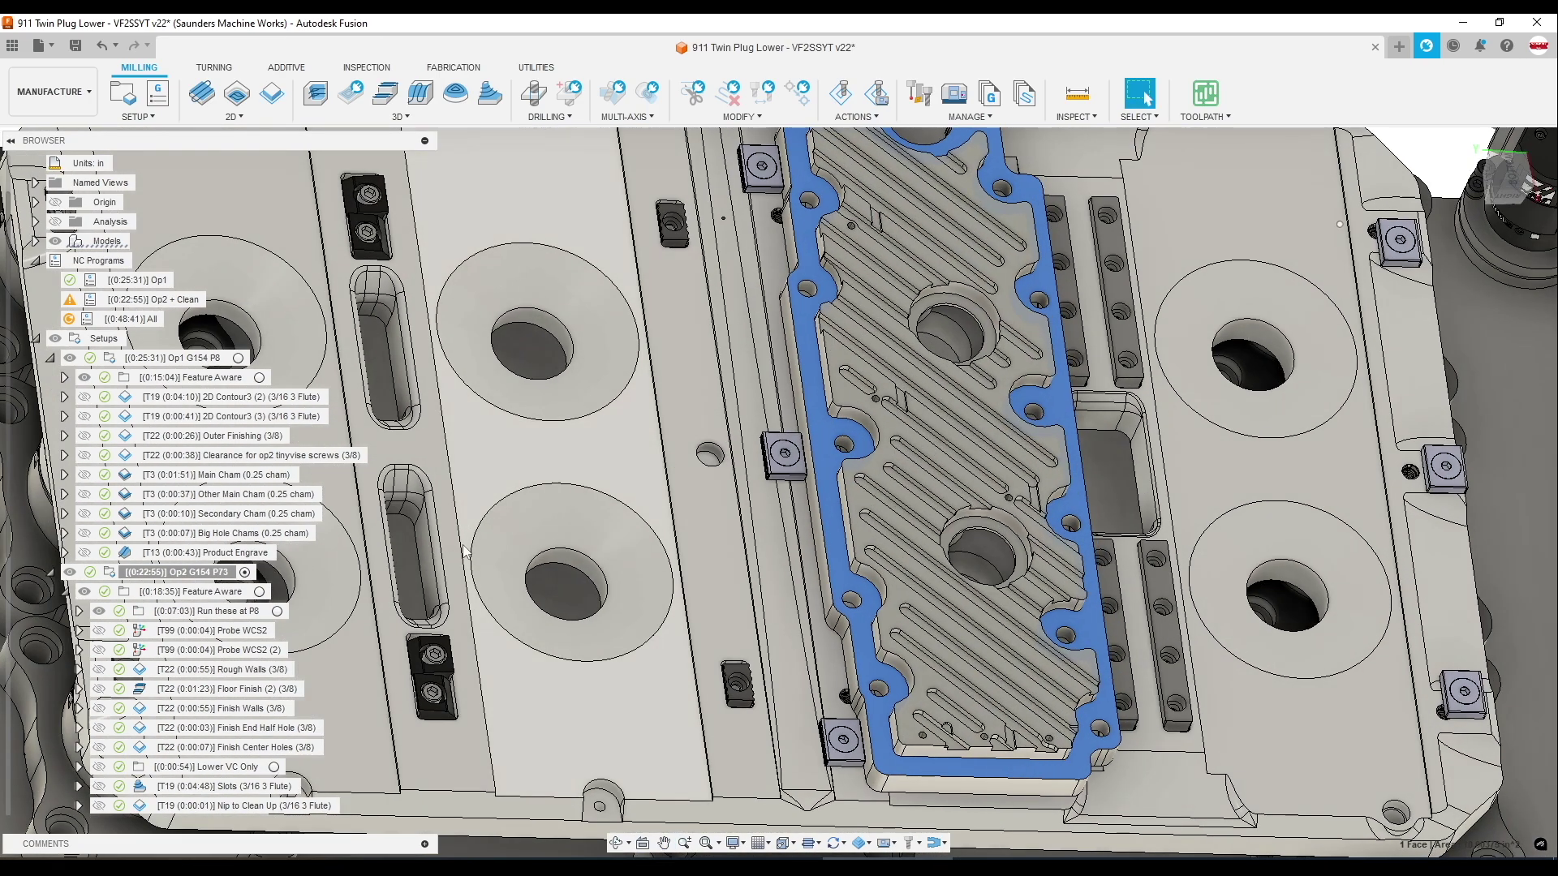
{"action": "left_click", "coordinate": [227, 631]}
Review Probe WCS2's geometry, an X-surface face probe, and cancel without changes
{"action": "scroll", "coordinate": [755, 479], "scroll_direction": "down", "scroll_amount": 4}
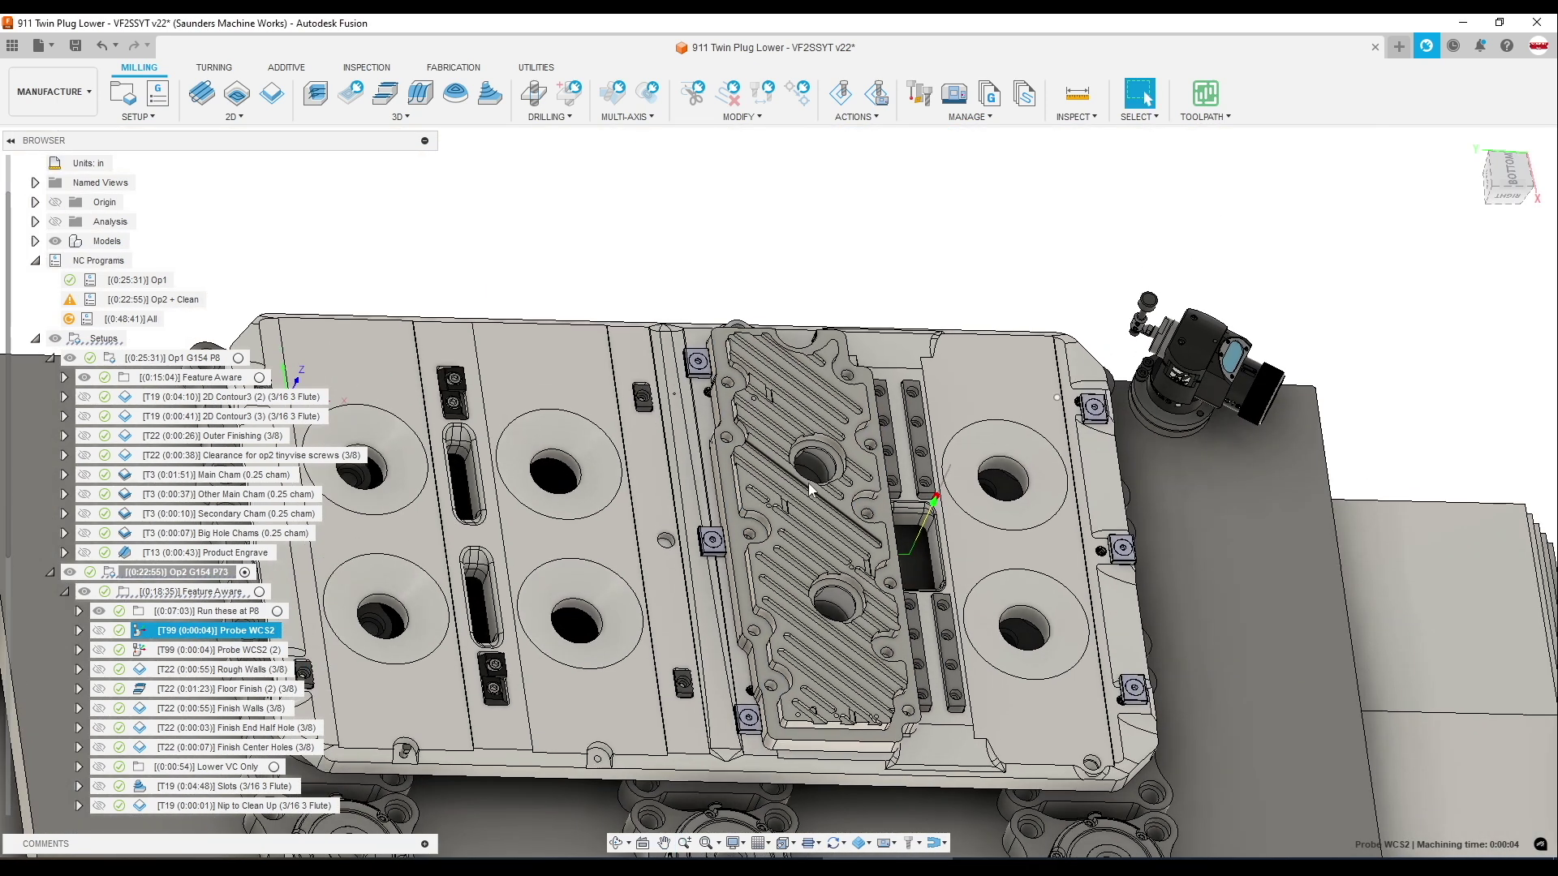
{"action": "double_click", "coordinate": [205, 633]}
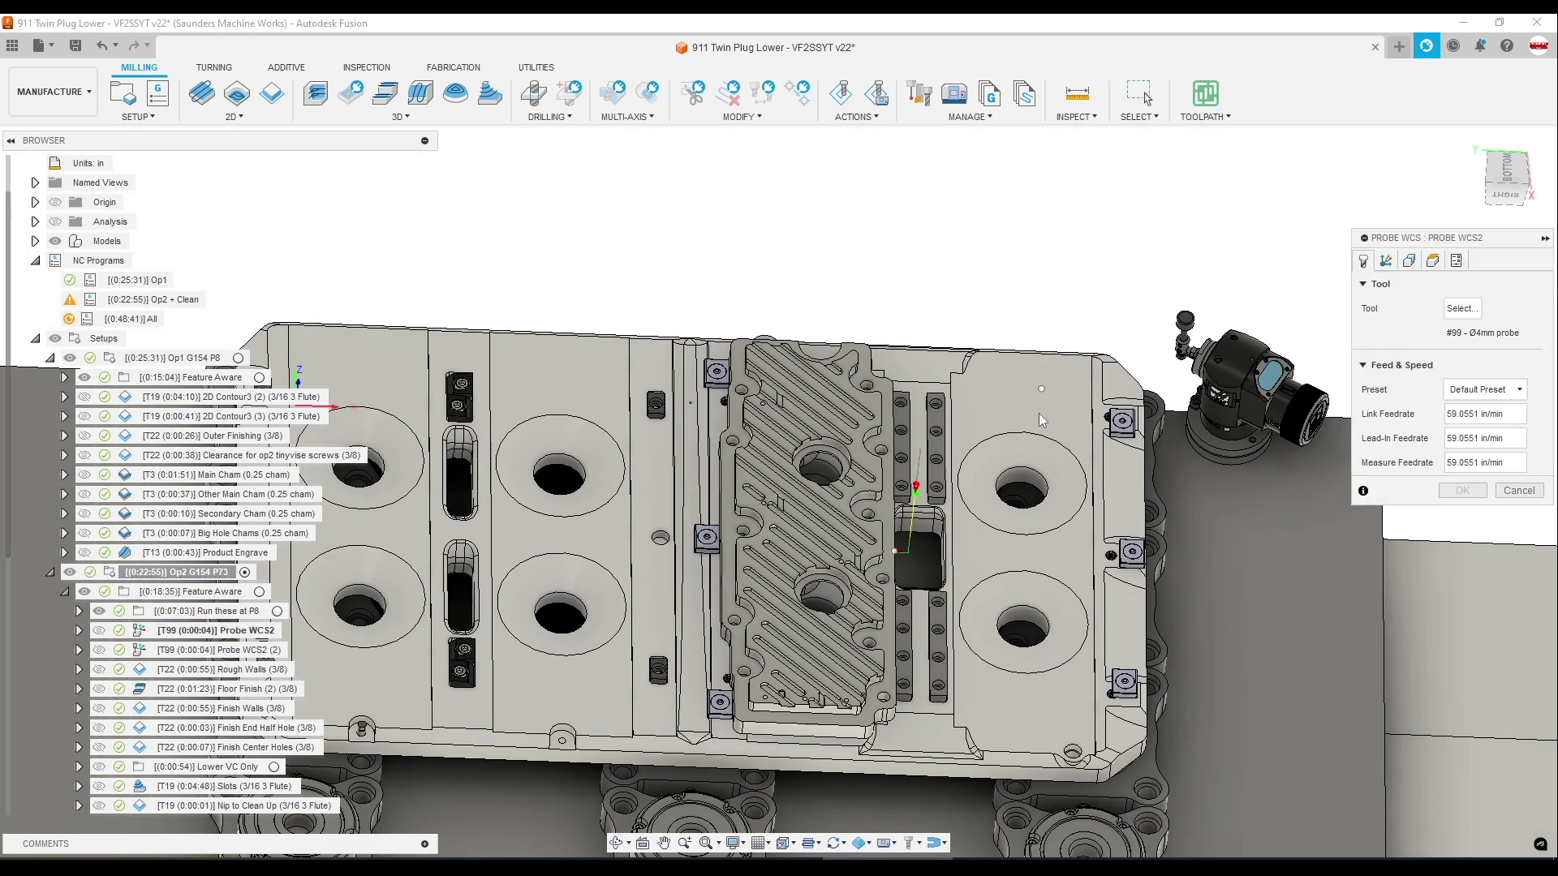
{"action": "left_click", "coordinate": [1386, 261]}
{"action": "left_click", "coordinate": [1408, 260]}
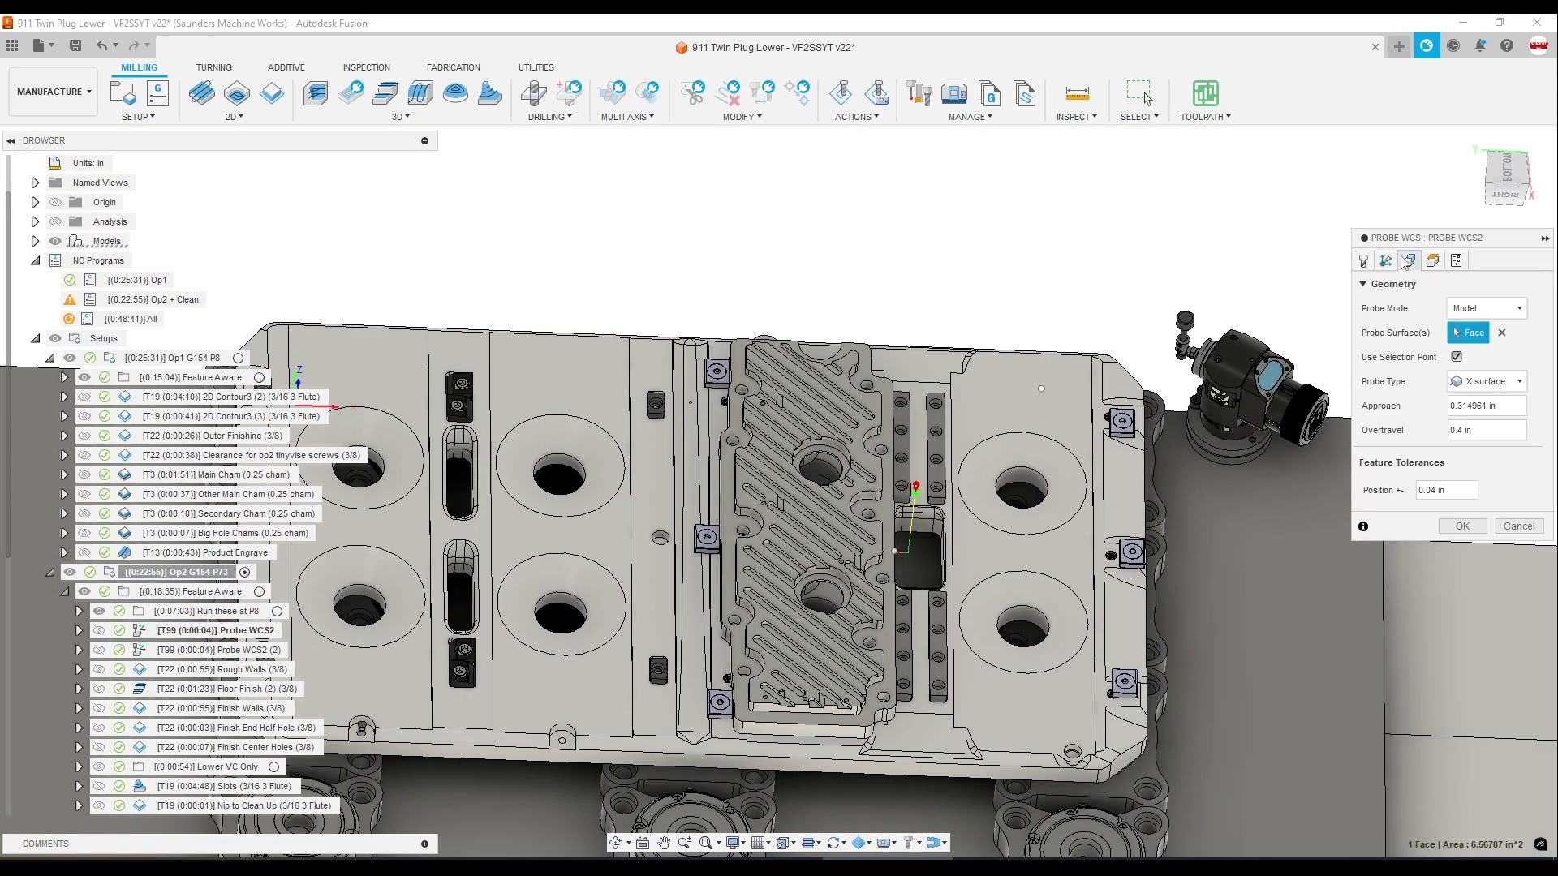
{"action": "middle_click_drag", "start_coordinate": [1197, 428], "coordinate": [937, 501], "text": "shift"}
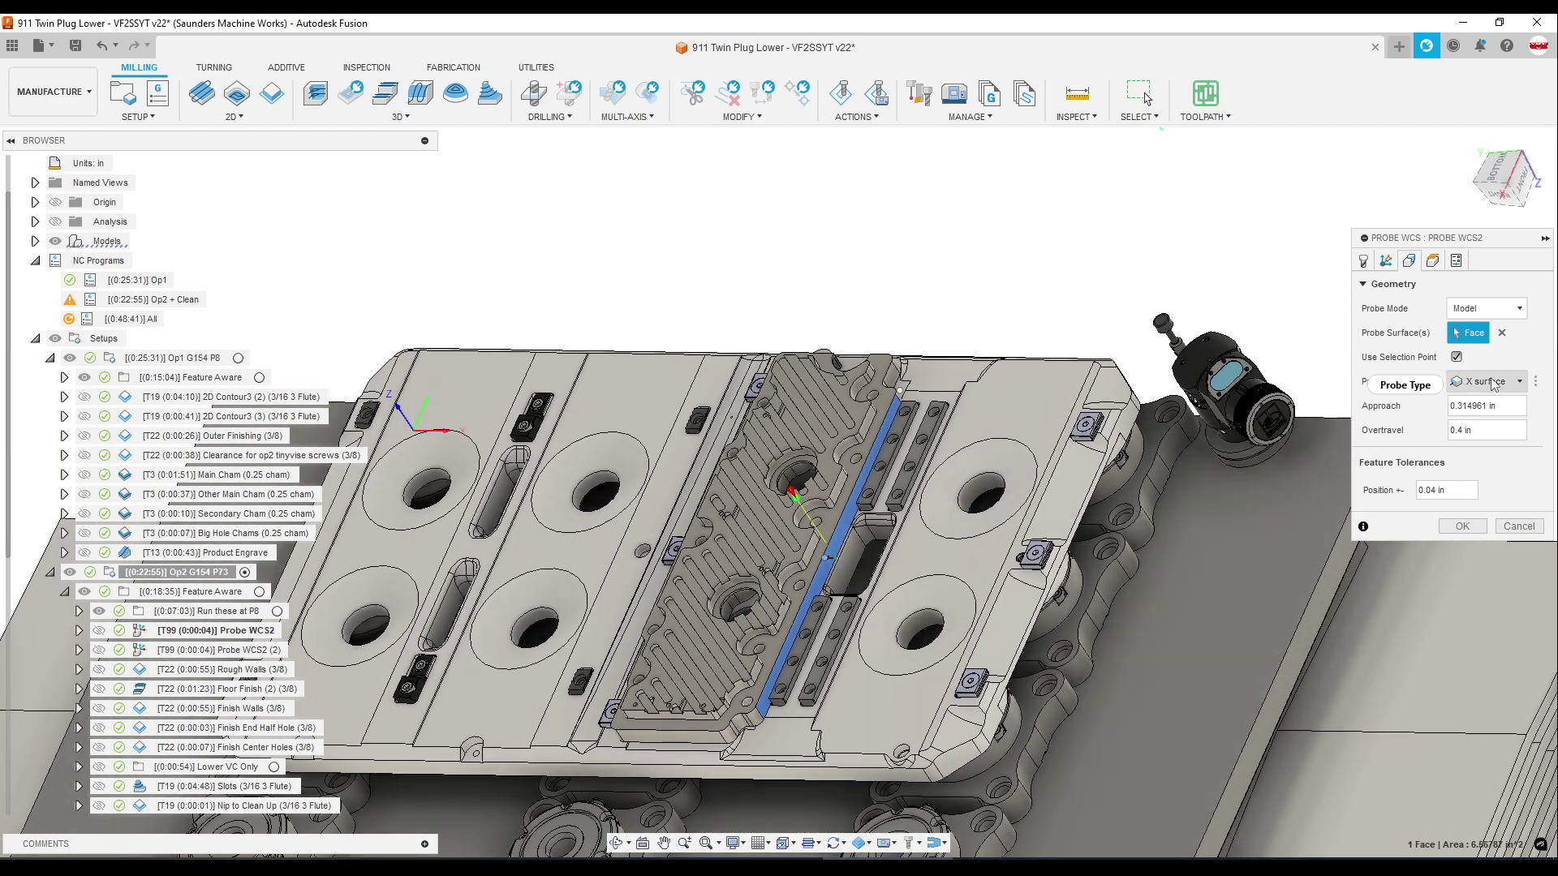
{"action": "left_click", "coordinate": [1518, 526]}
Review Probe WCS2 (2)'s Y-surface face probe and cancel, leaving its toolpath shown
{"action": "left_click", "coordinate": [219, 649]}
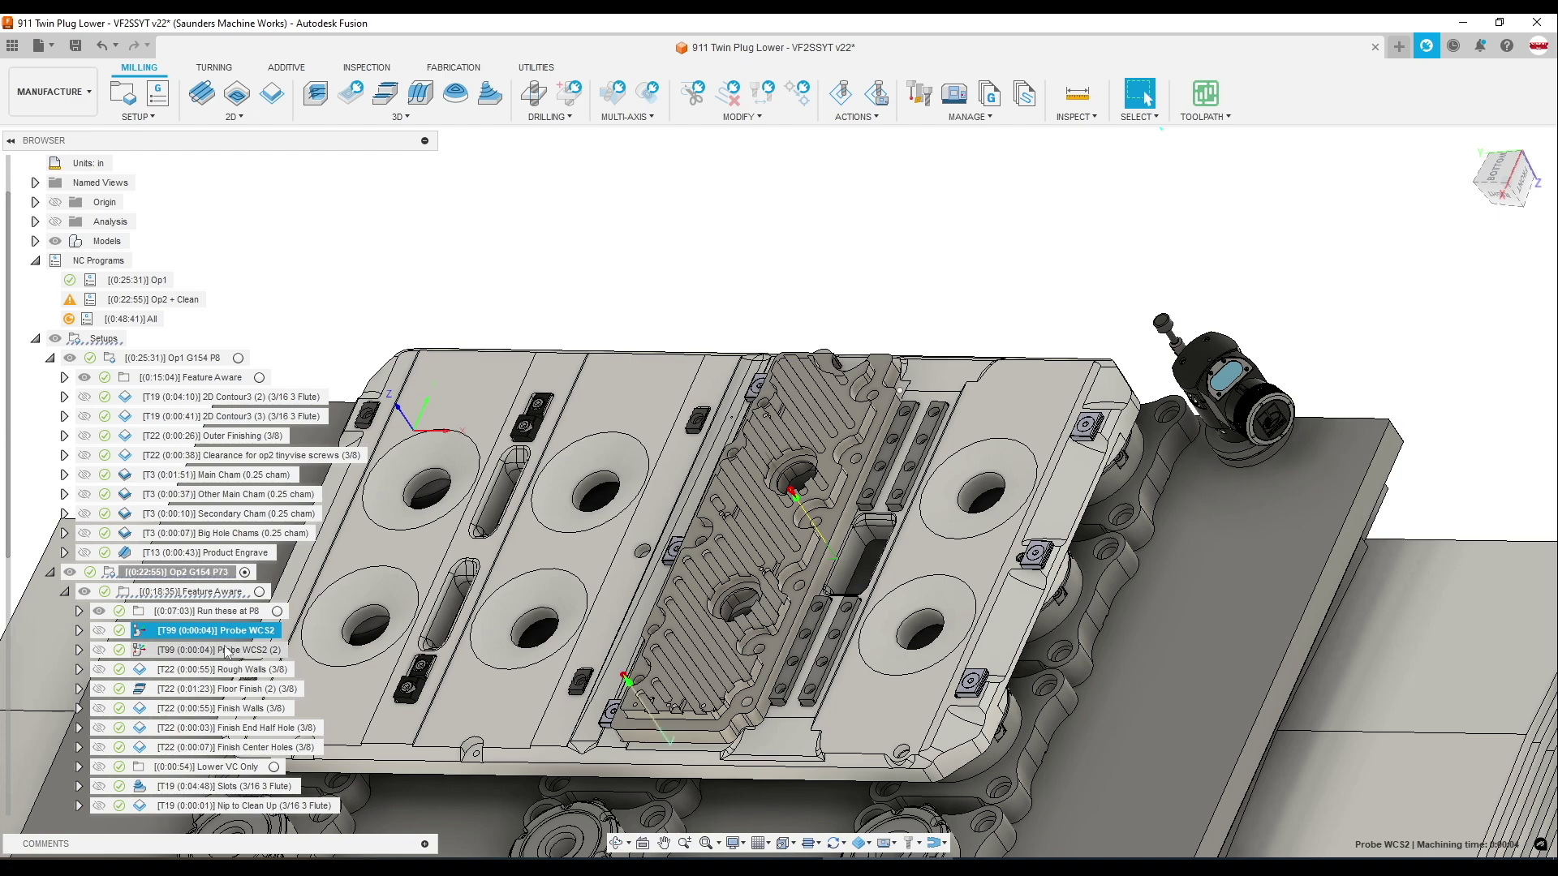
{"action": "middle_click_drag", "start_coordinate": [812, 560], "coordinate": [884, 438], "text": "shift"}
{"action": "left_click", "coordinate": [1409, 260]}
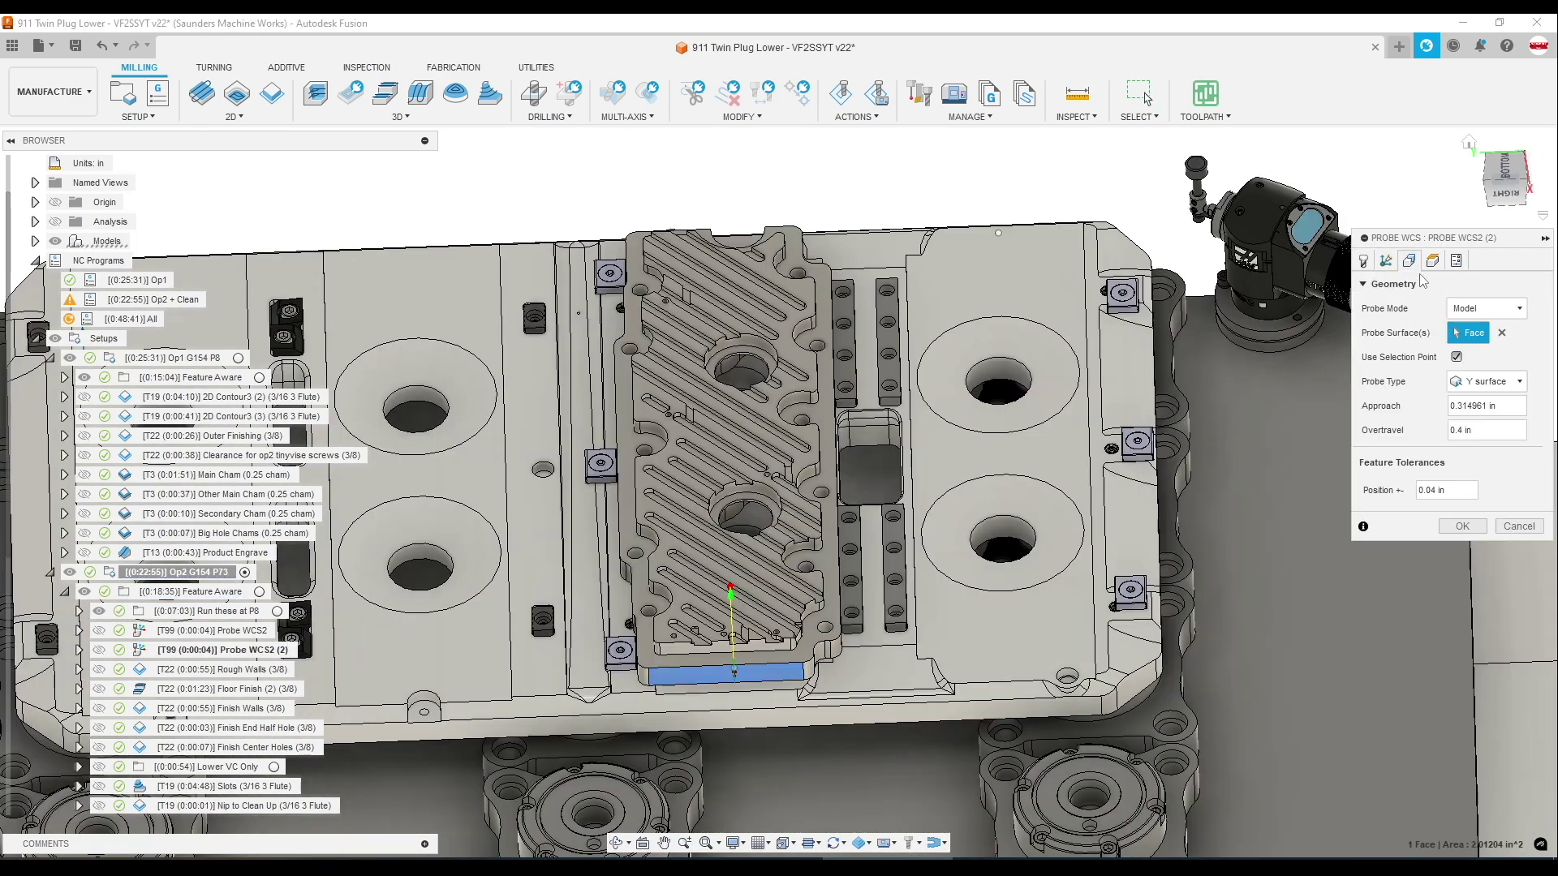
{"action": "left_click", "coordinate": [1518, 526]}
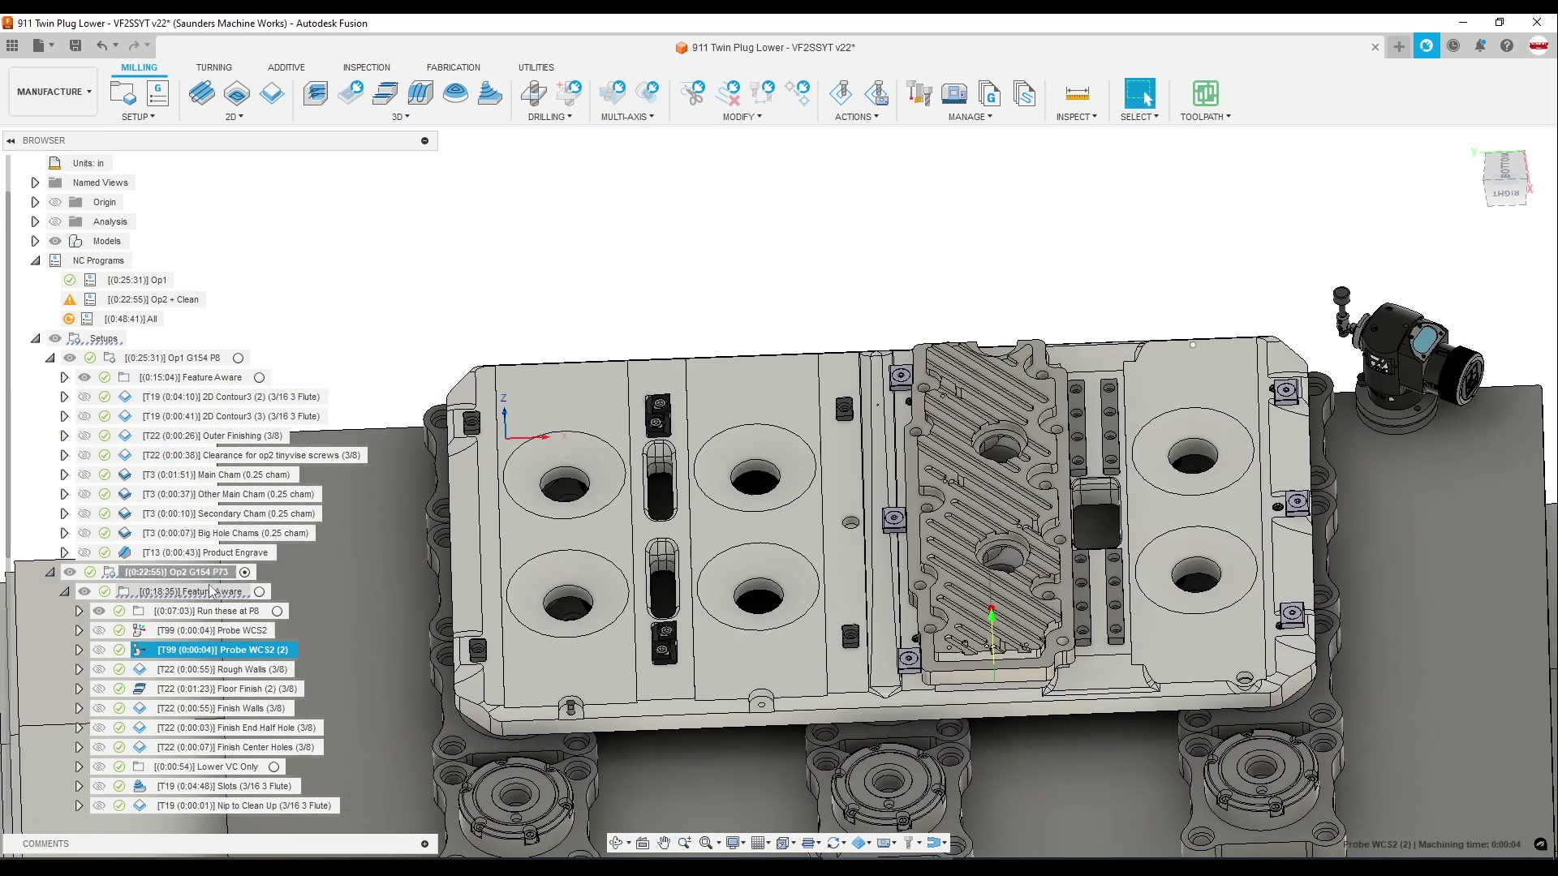
Show the Op2 G154 P73 stock and Probe WCS2 toolpath while orbiting the fixture plate
{"action": "left_click", "coordinate": [207, 573]}
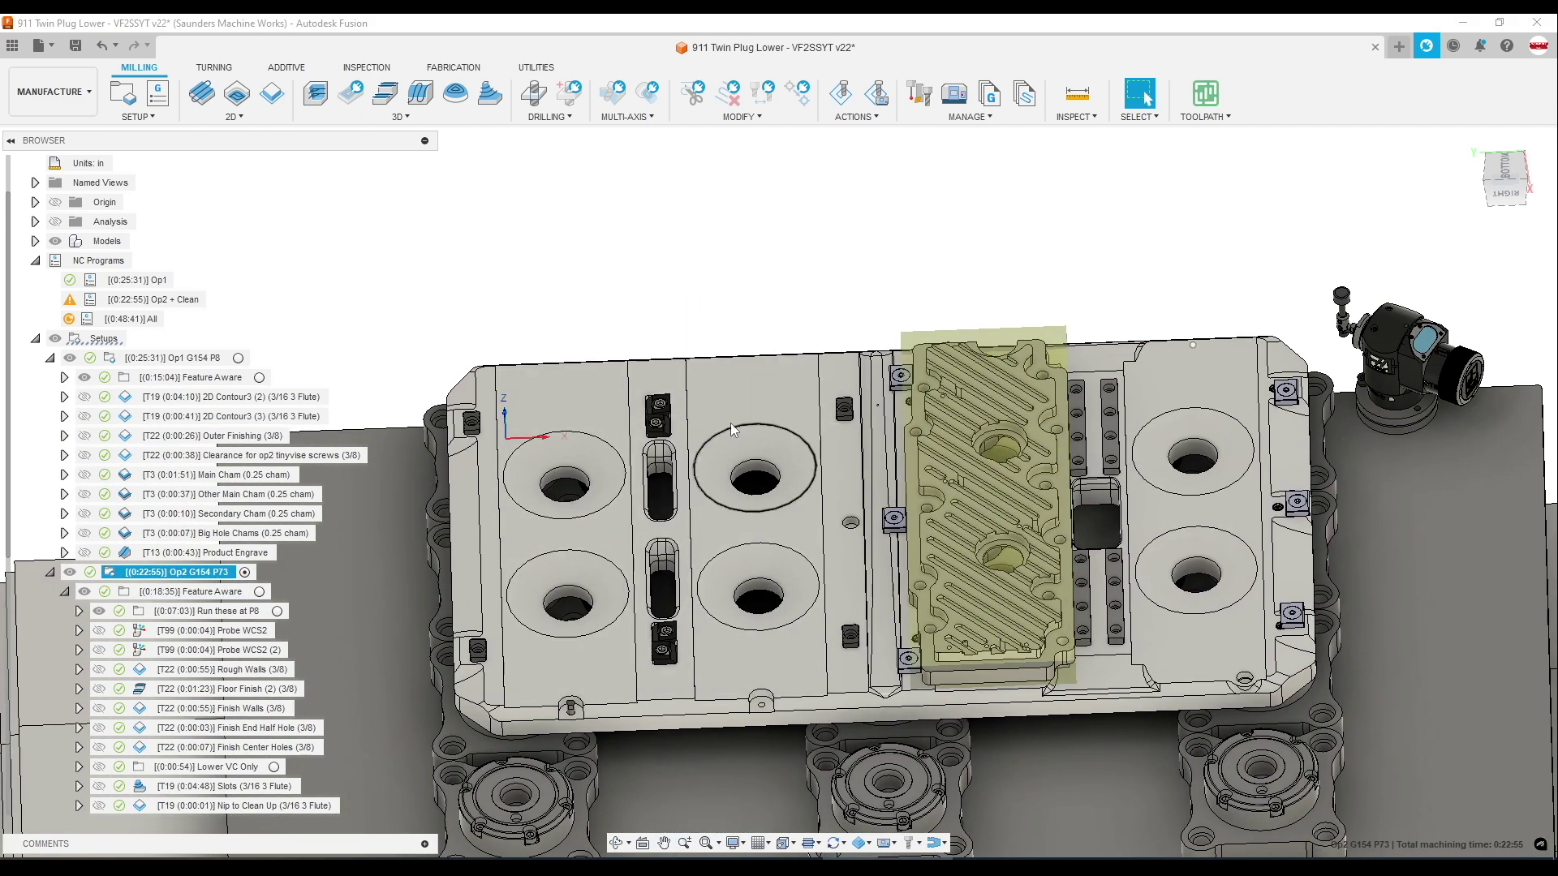
{"action": "middle_click_drag", "start_coordinate": [748, 423], "coordinate": [756, 365], "text": "shift"}
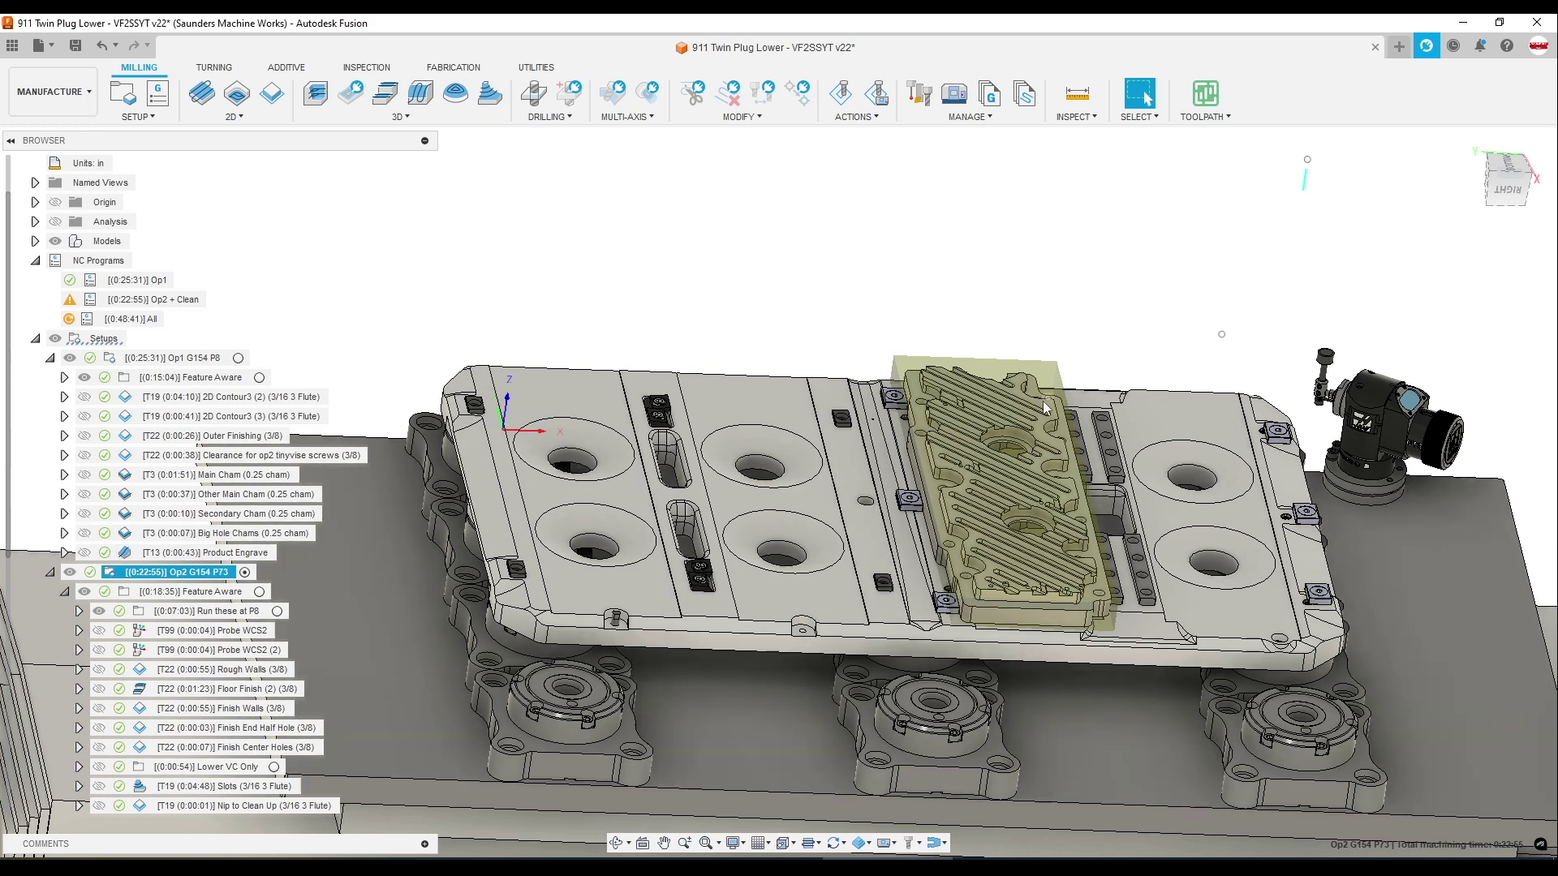
{"action": "scroll", "coordinate": [1063, 505], "scroll_direction": "up", "scroll_amount": 4}
{"action": "scroll", "coordinate": [1063, 505], "scroll_direction": "up", "scroll_amount": 1}
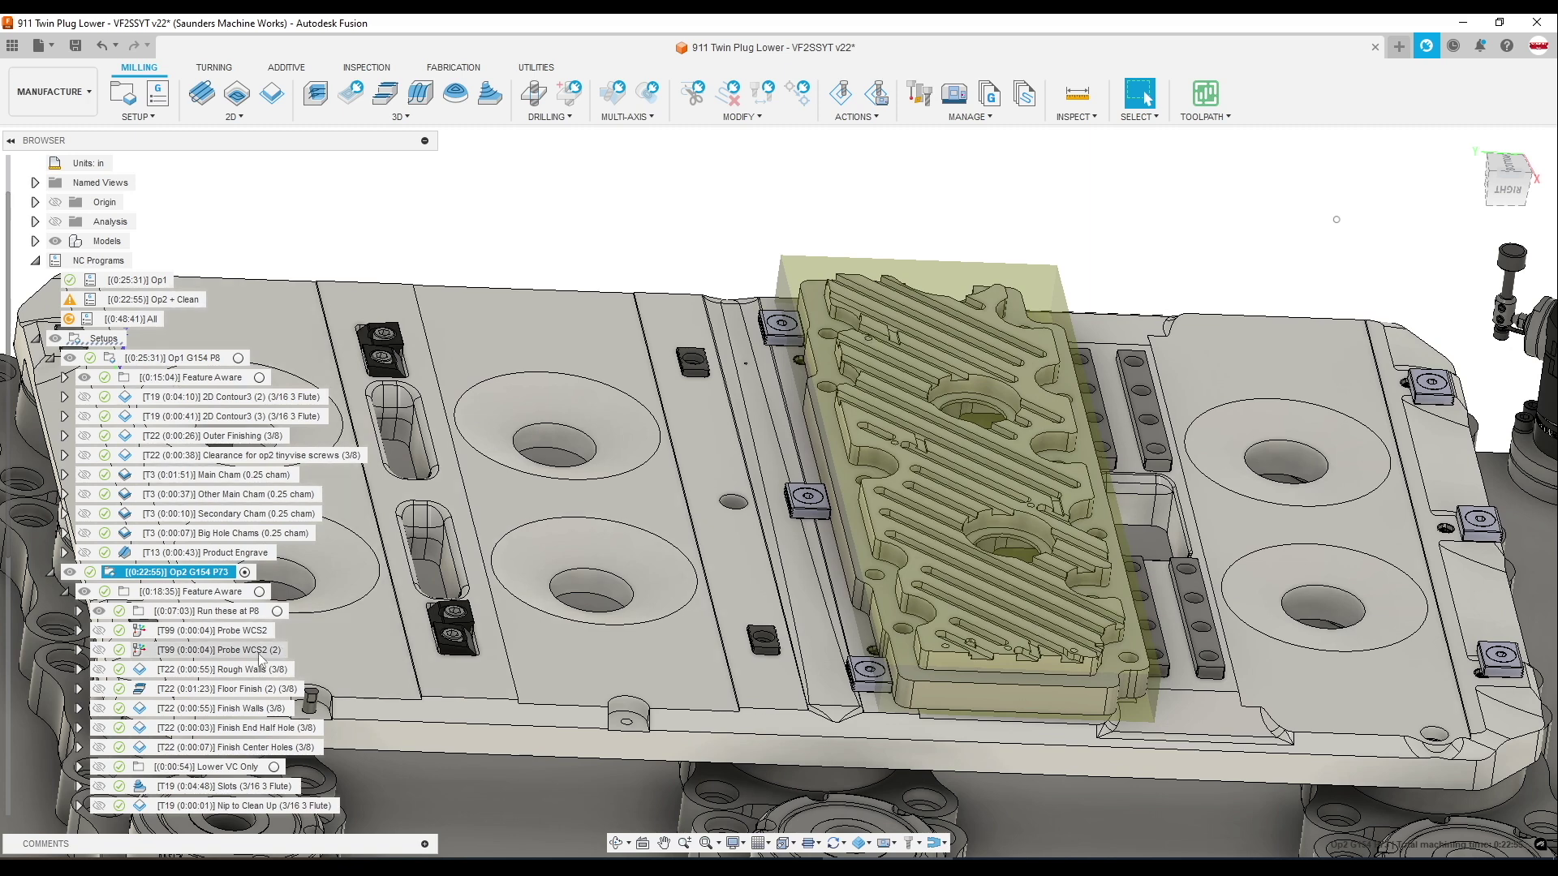
{"action": "left_click", "coordinate": [217, 631]}
{"action": "scroll", "coordinate": [426, 540], "scroll_direction": "down", "scroll_amount": 1}
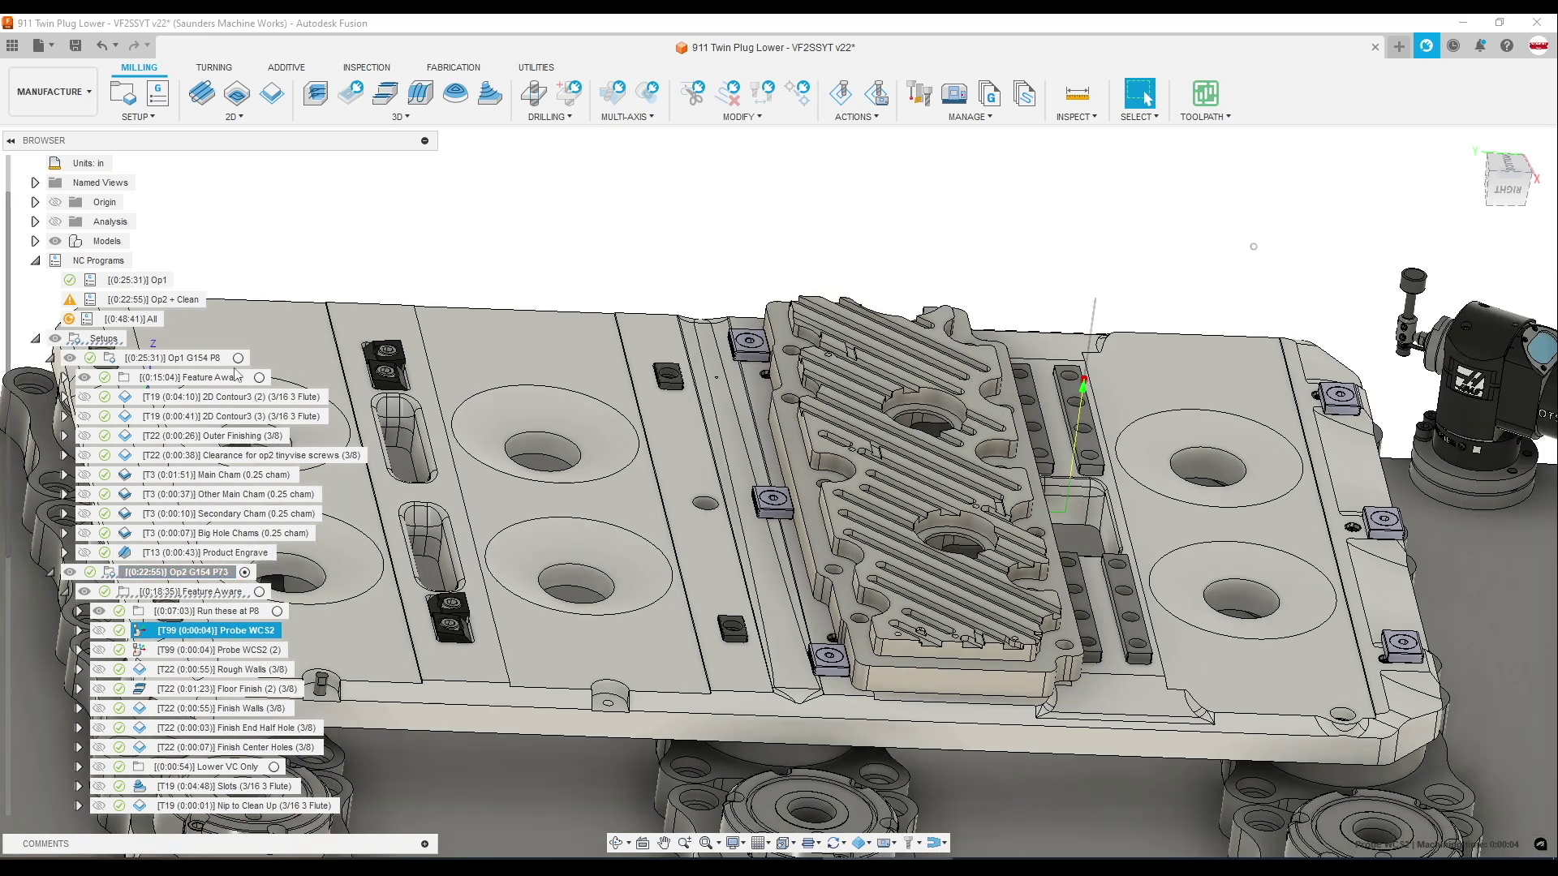
{"action": "left_click", "coordinate": [280, 318]}
{"action": "middle_click_drag", "start_coordinate": [281, 318], "coordinate": [493, 319]}
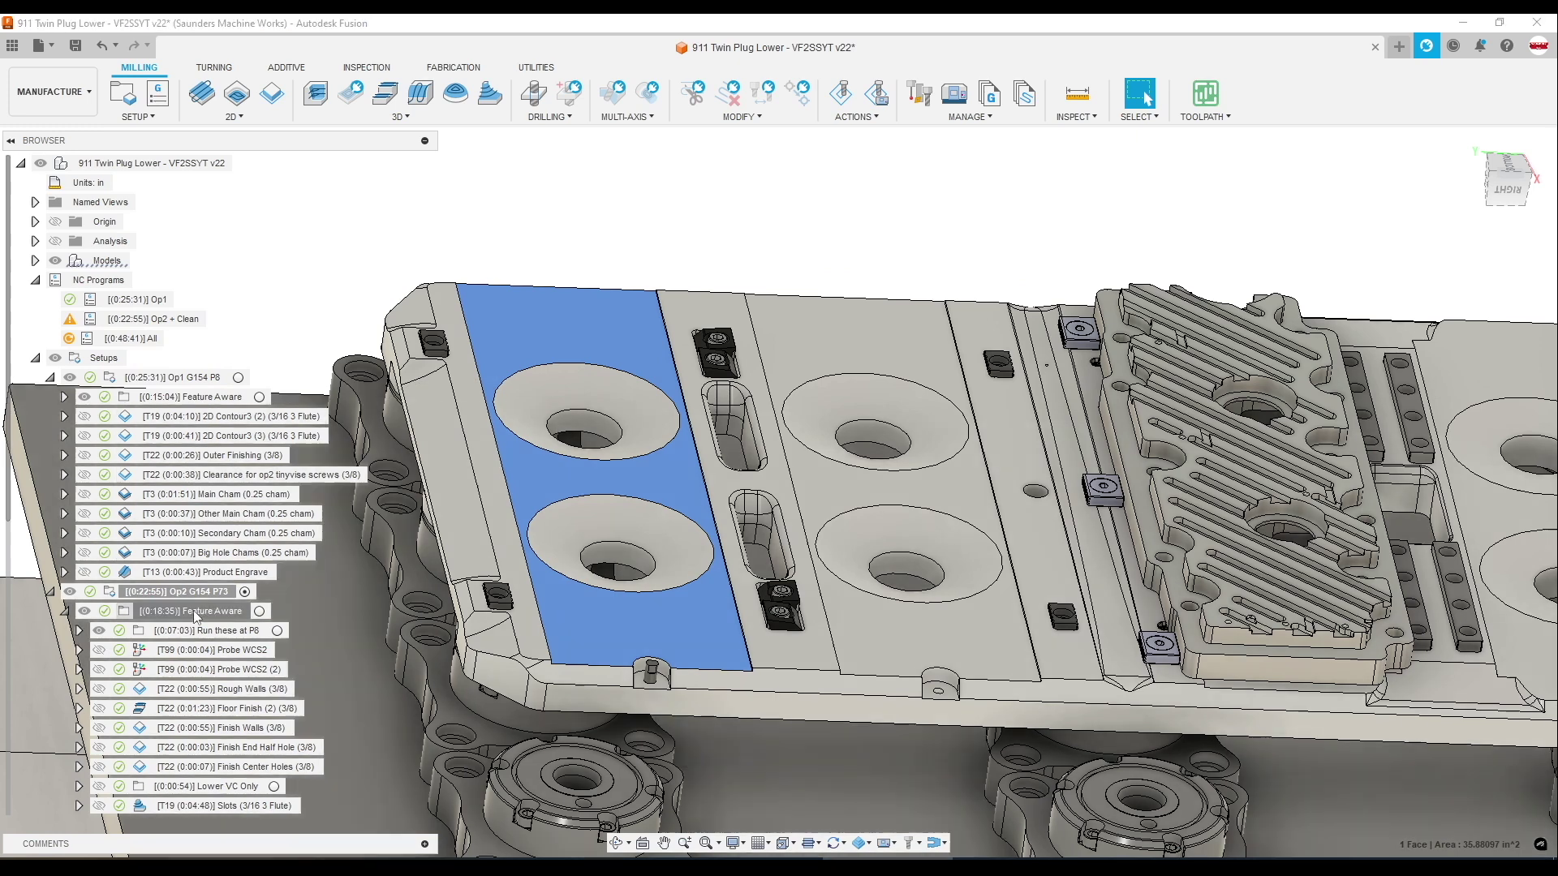
Alternate between Op1 G154 P8 and Op2 G154 P73 stock, ending on Op1's stock
{"action": "left_click", "coordinate": [174, 377]}
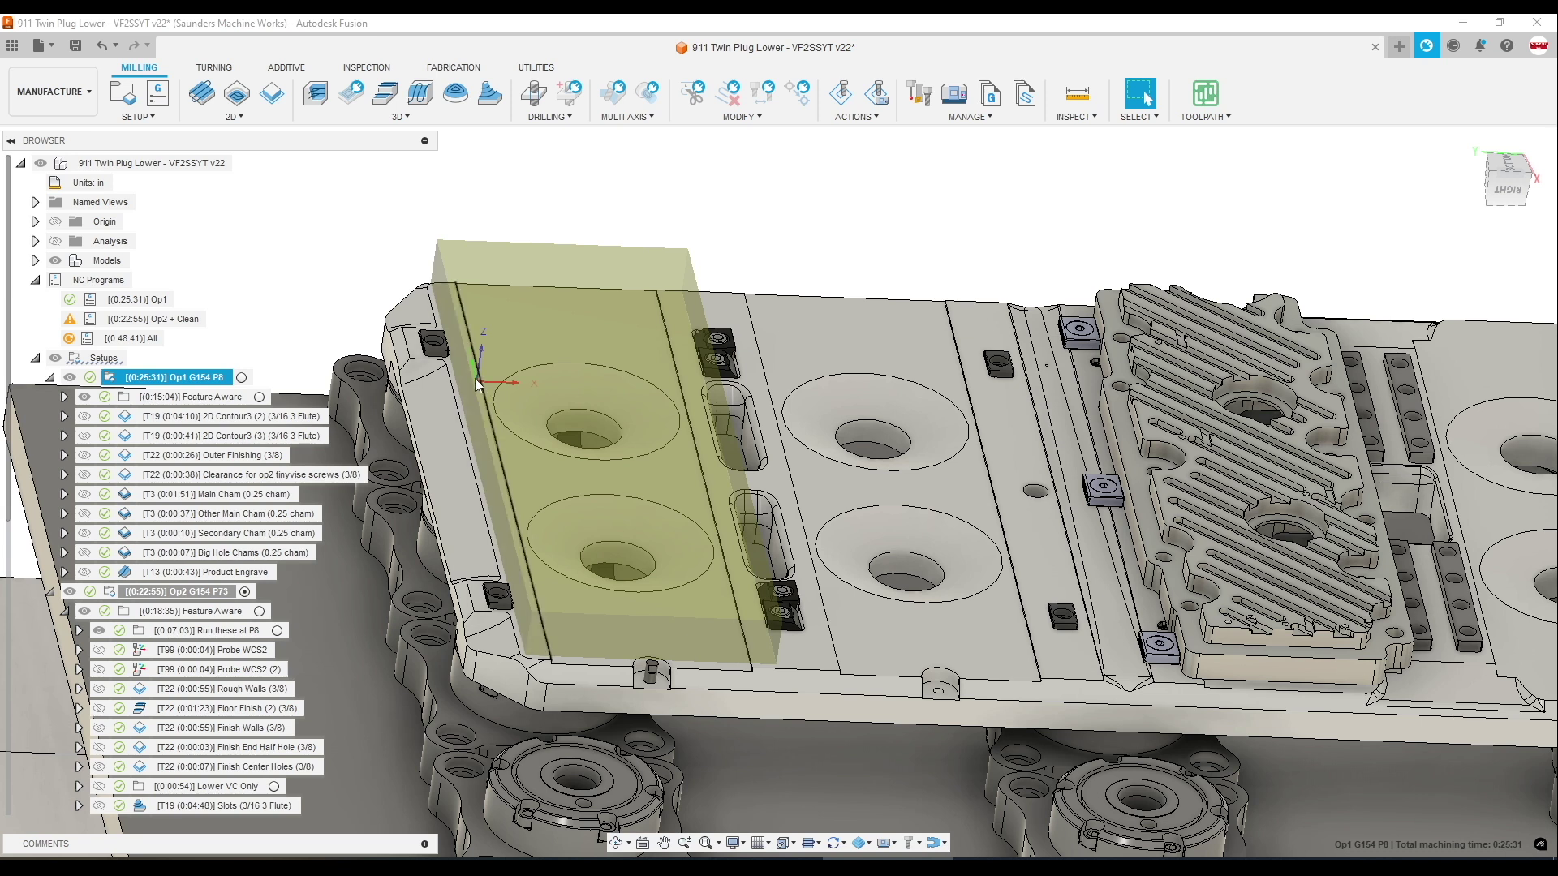
{"action": "scroll", "coordinate": [503, 412], "scroll_direction": "down", "scroll_amount": 5}
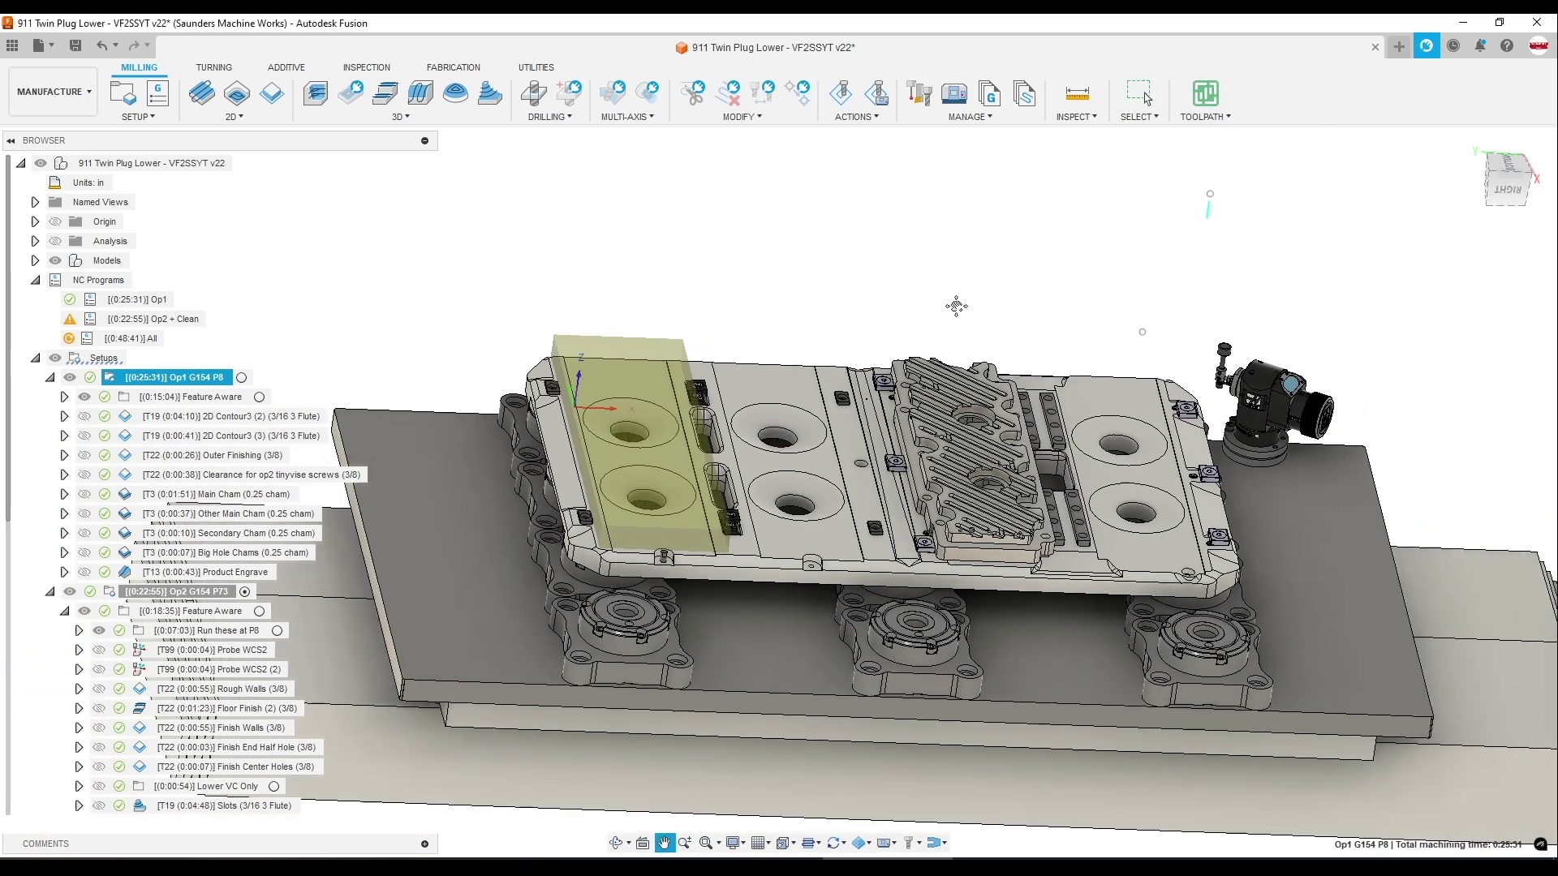
{"action": "left_click", "coordinate": [176, 592]}
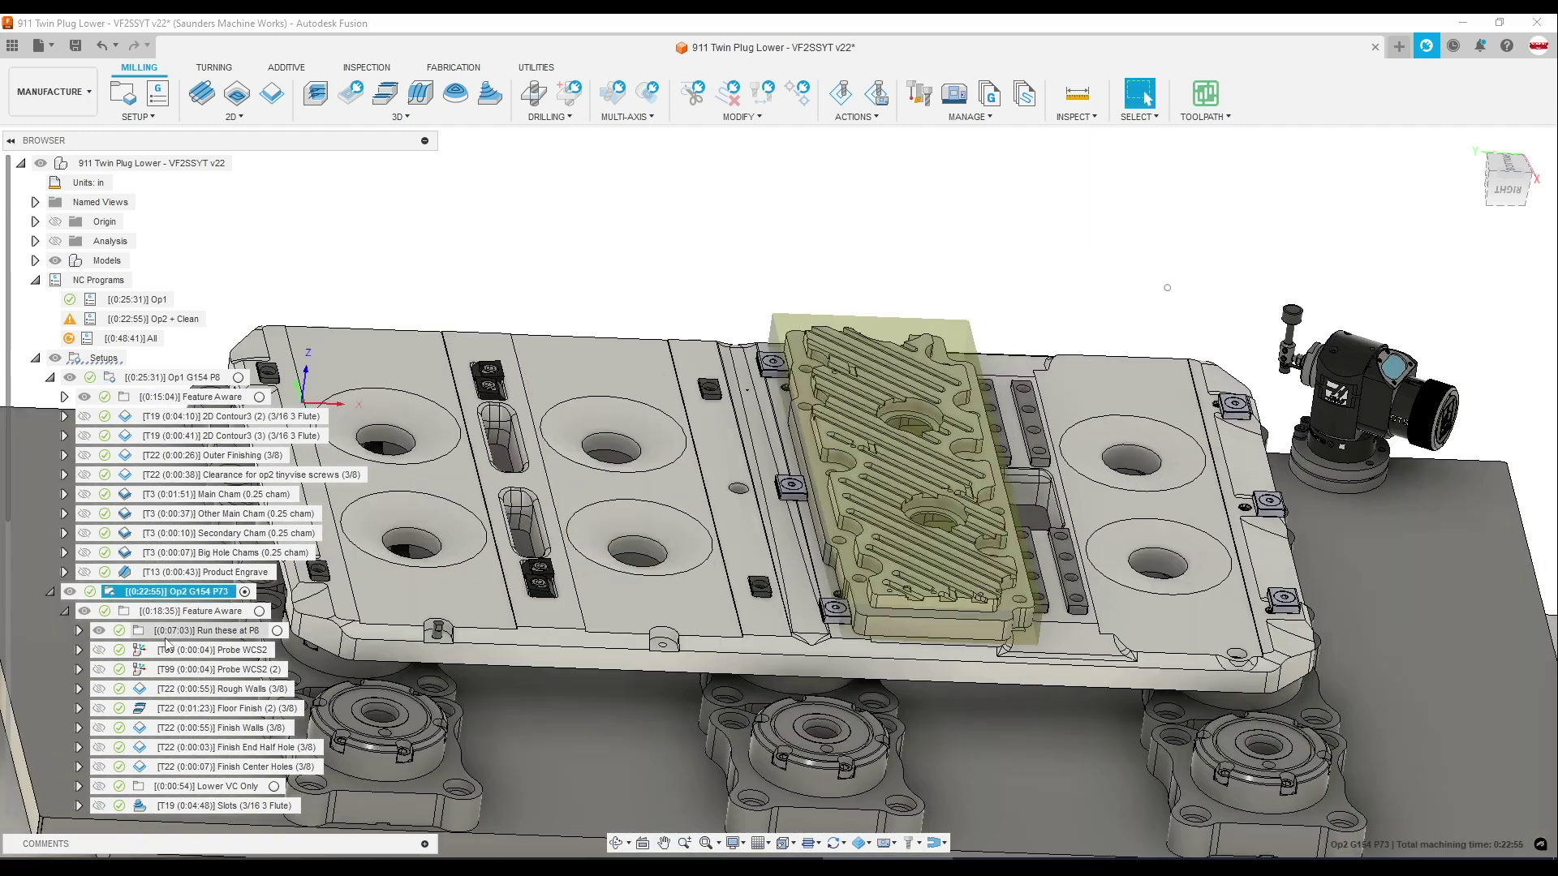
{"action": "left_click", "coordinate": [202, 382]}
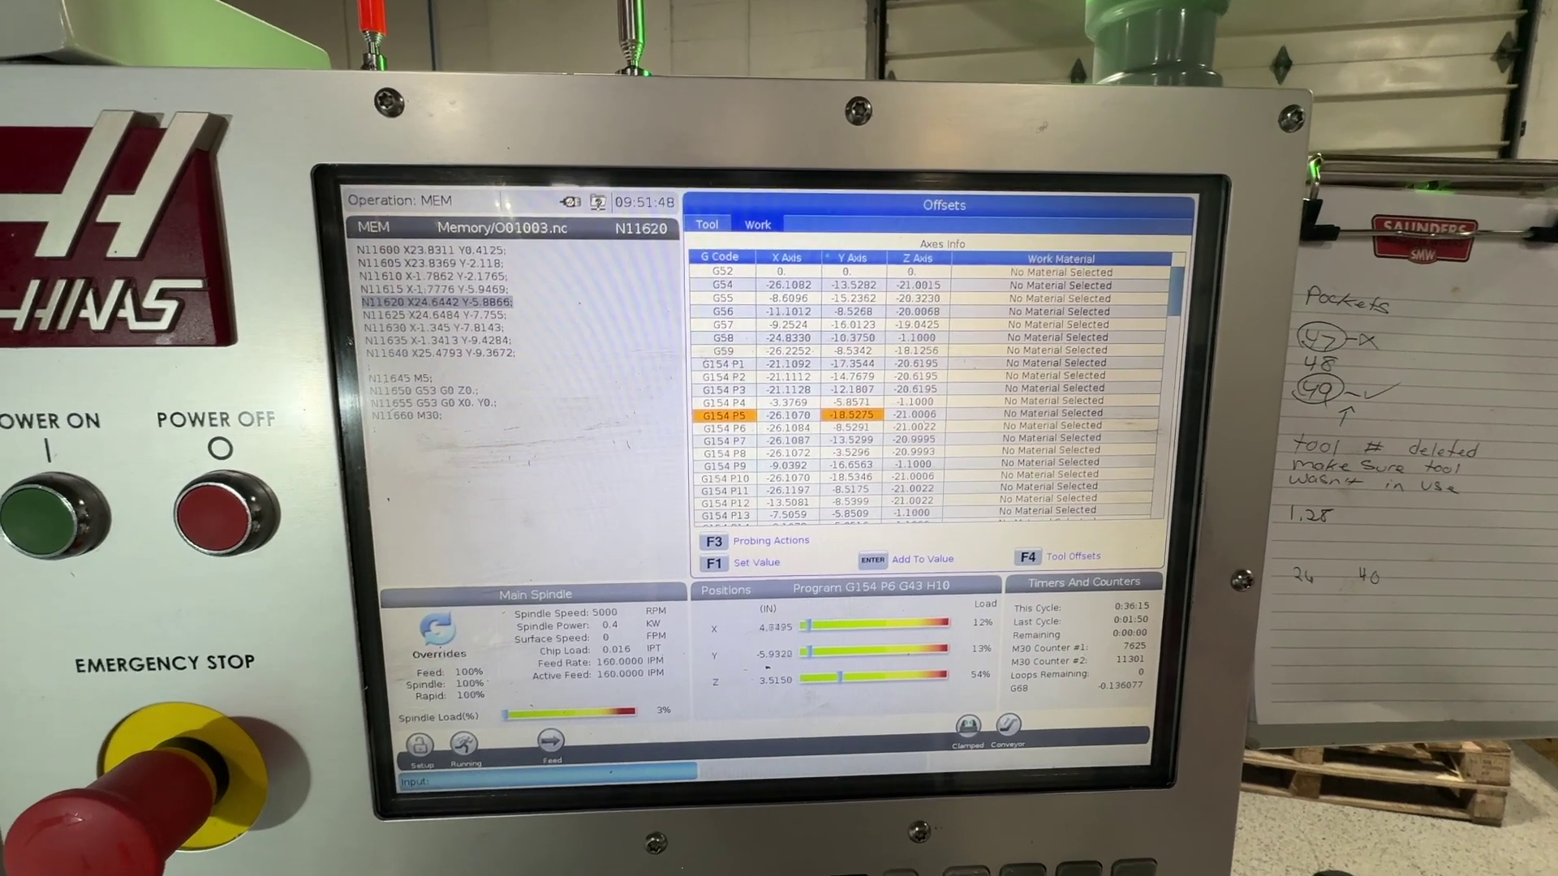
Move to the X column and page down to the G154 P73 work offset
{"action": "key", "text": "Left"}
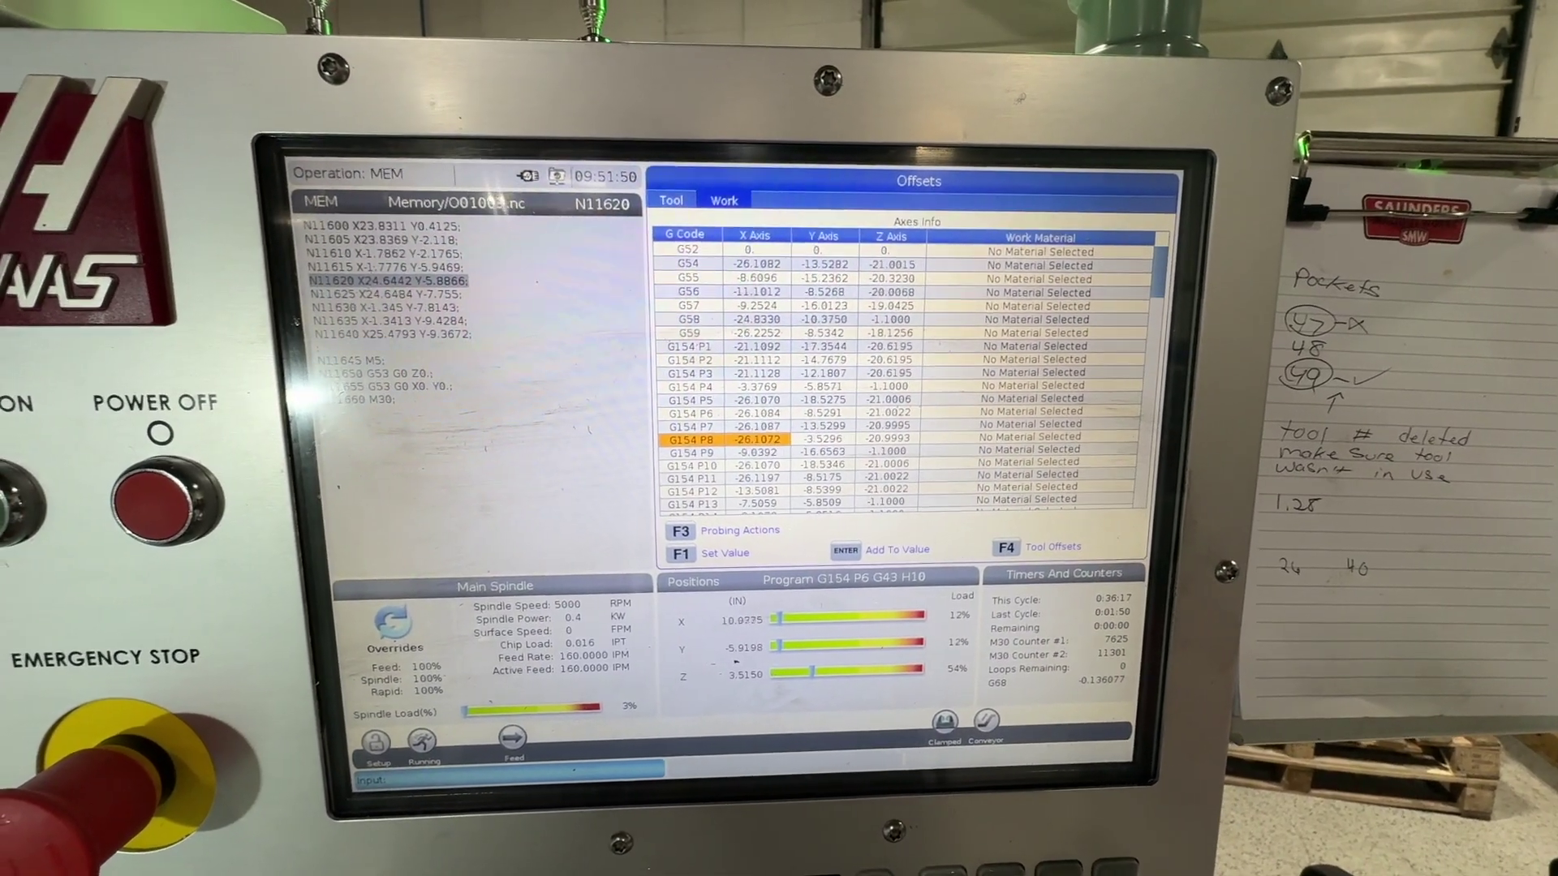
{"action": "key", "text": "Page_Down"}
{"action": "key", "text": "Page_Down"}
{"action": "key", "text": "Page_Down"}
{"action": "key", "text": "Page_Down"}
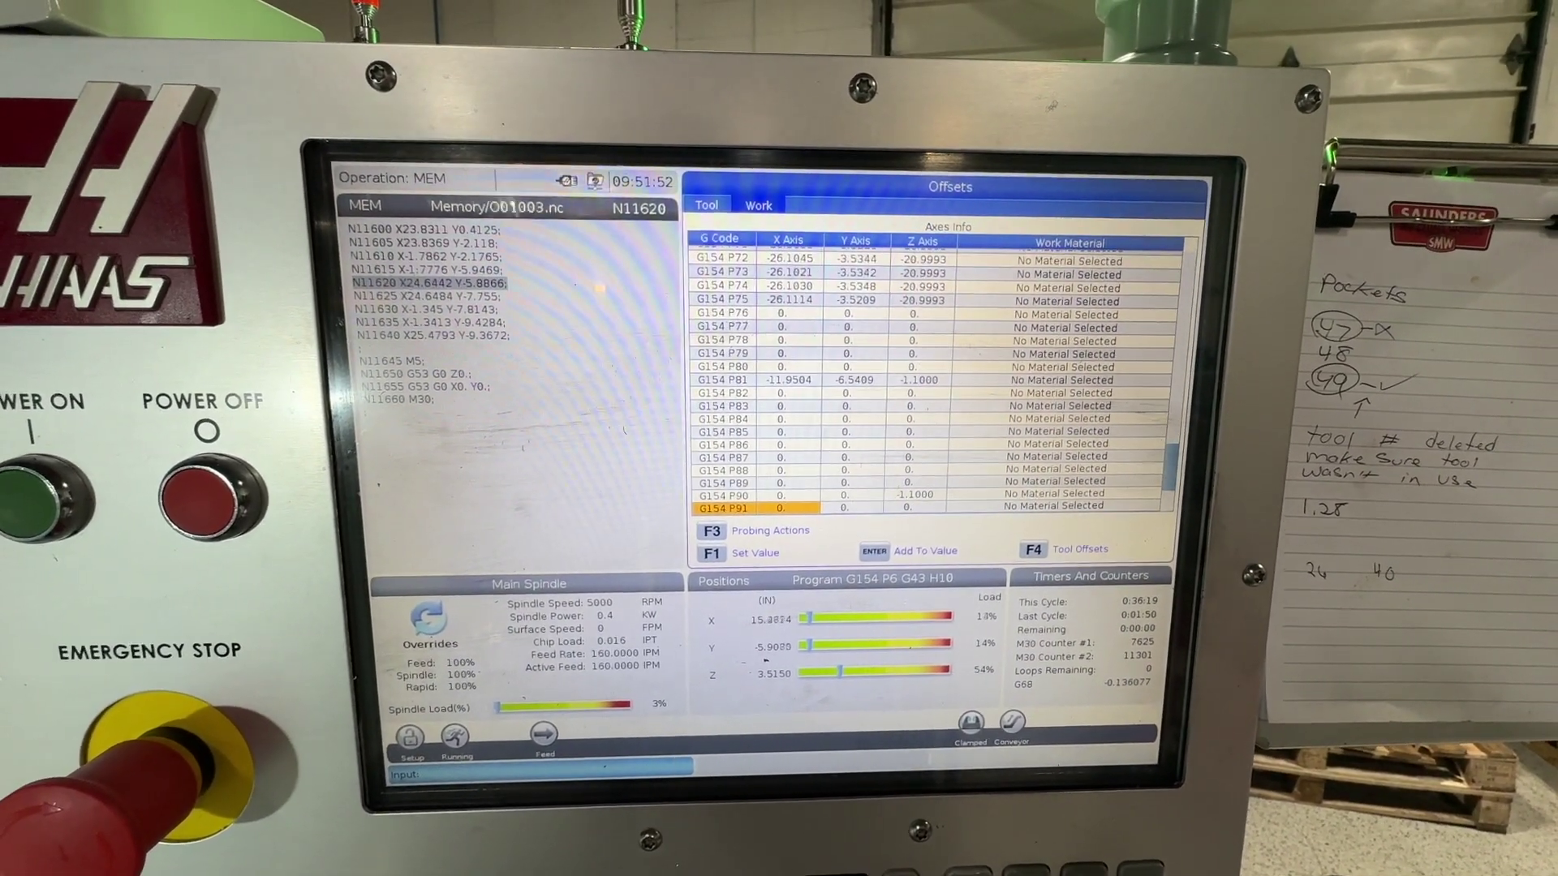
{"action": "key", "text": "Page_Up"}
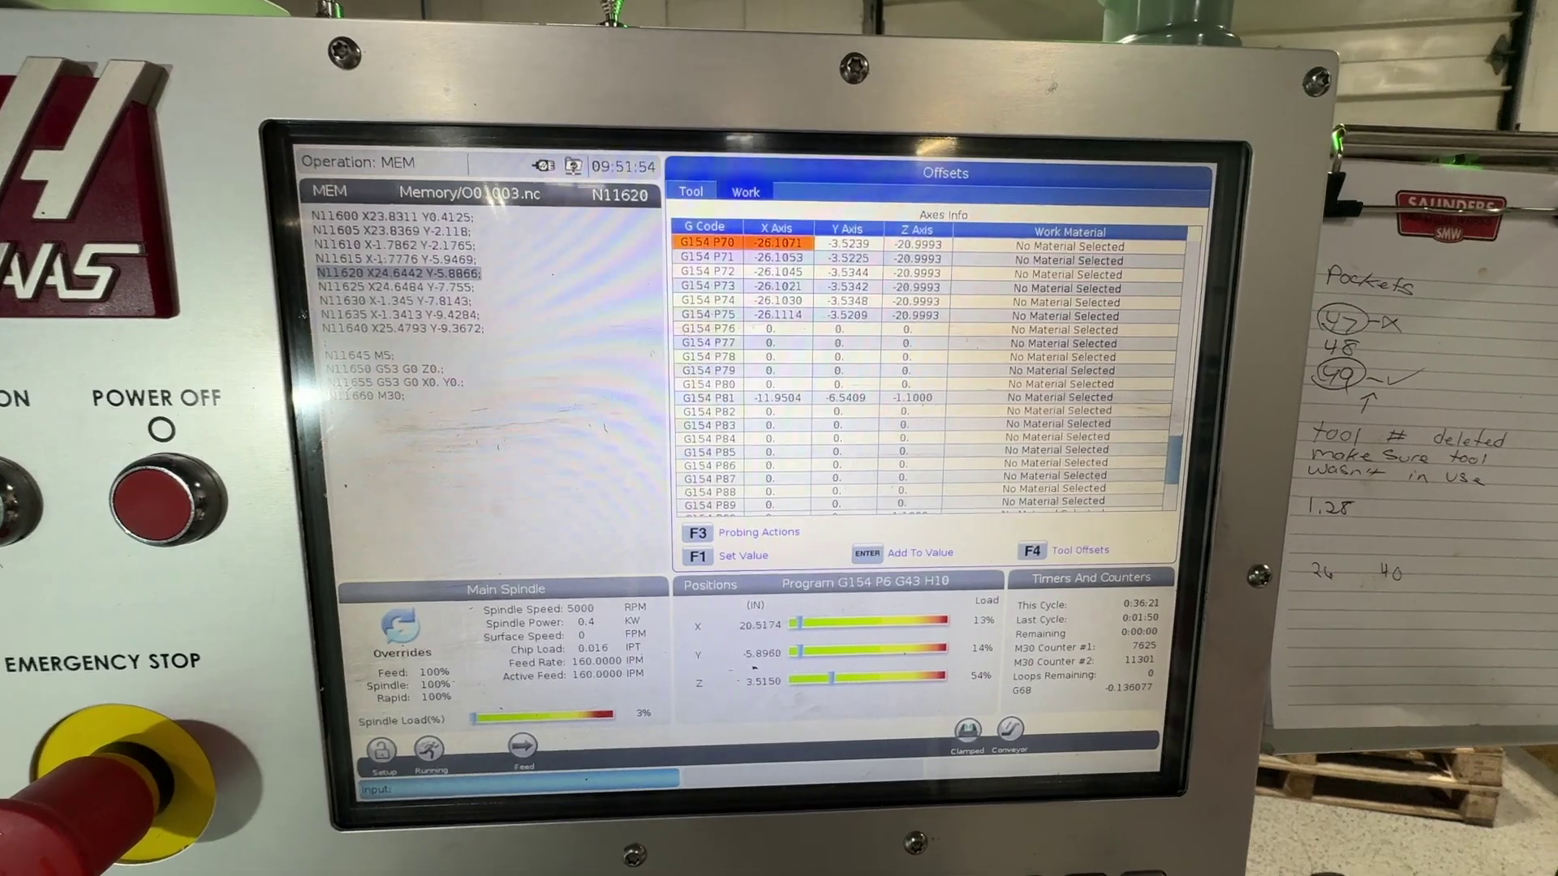
{"action": "key", "text": "Down"}
{"action": "key", "text": "Down"}
{"action": "key", "text": "Down"}
{"action": "key", "text": "Down"}
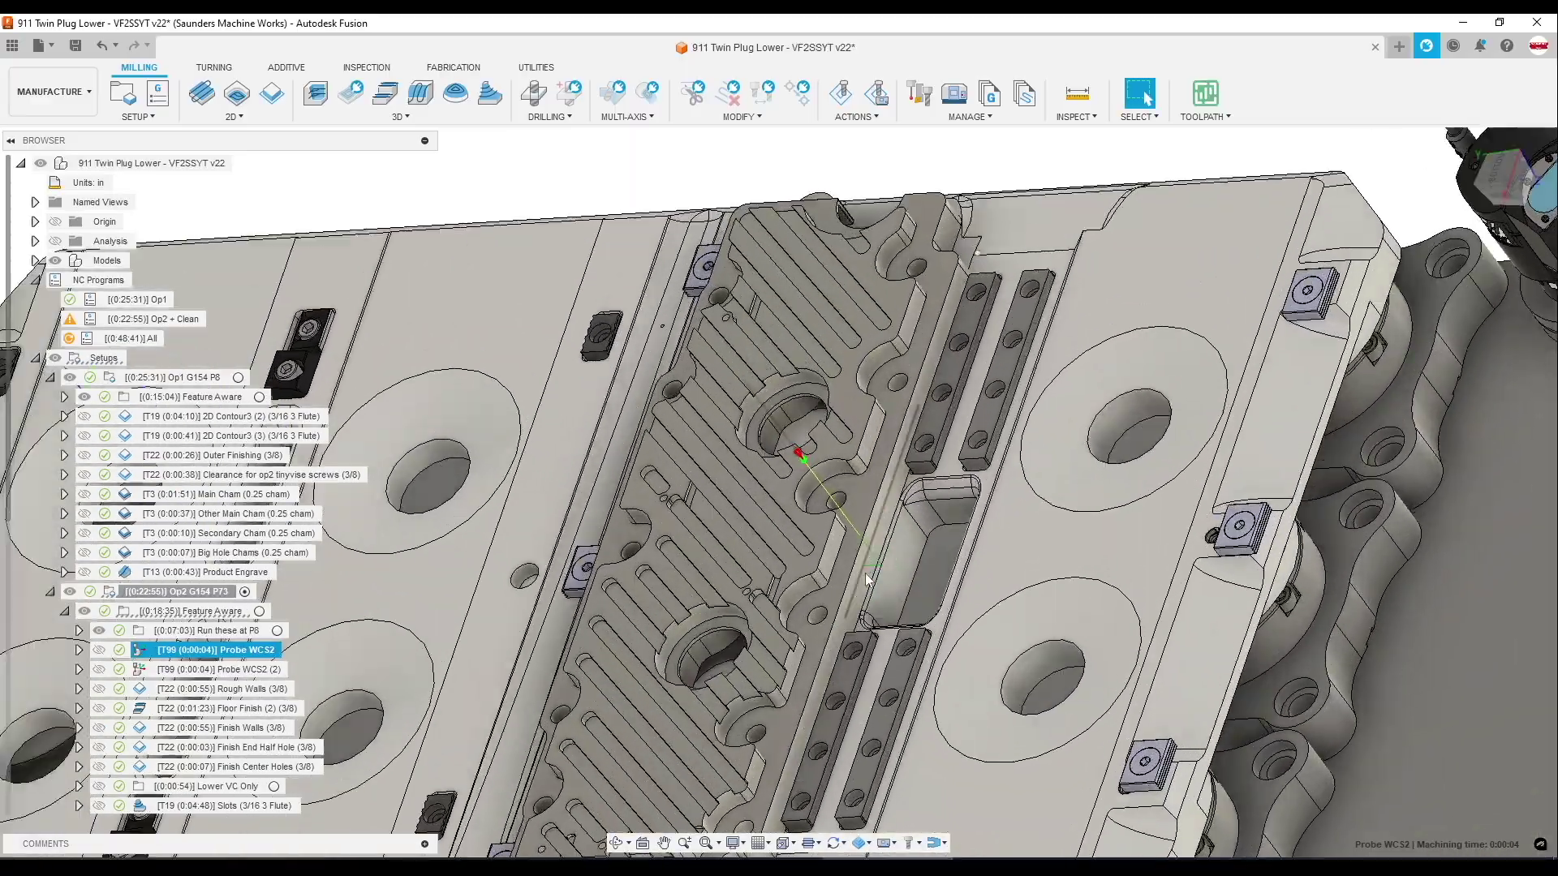
Compare Op2 G154 P73 and Op1 G154 P8 stock positions, selecting part faces along the way
{"action": "left_click", "coordinate": [890, 568]}
{"action": "scroll", "coordinate": [896, 570], "scroll_direction": "down", "scroll_amount": 2}
{"action": "left_click", "coordinate": [177, 592]}
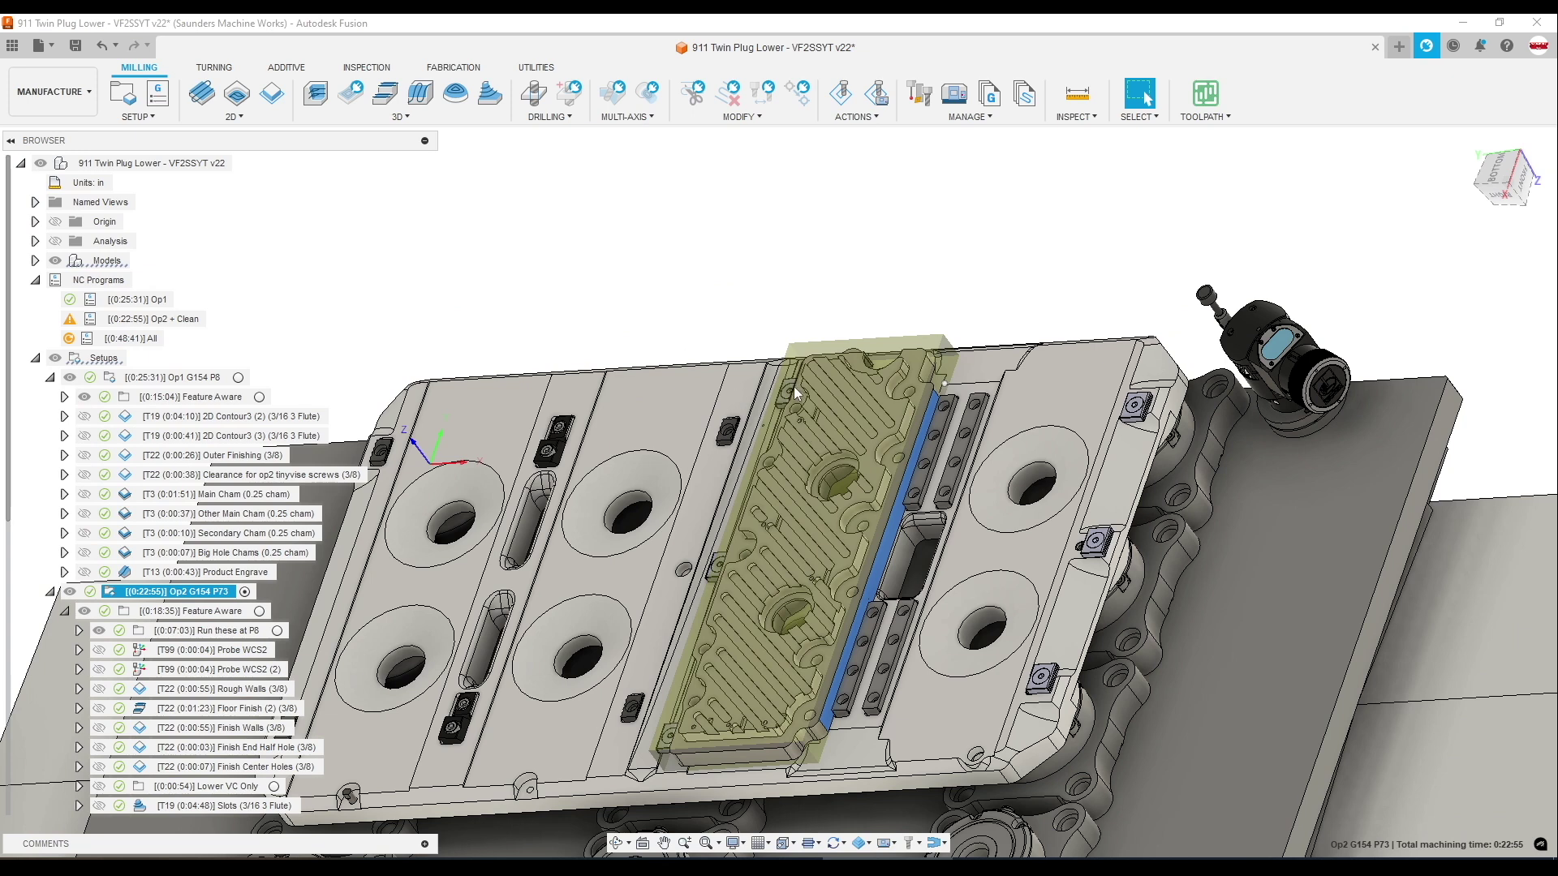
{"action": "left_click", "coordinate": [221, 380]}
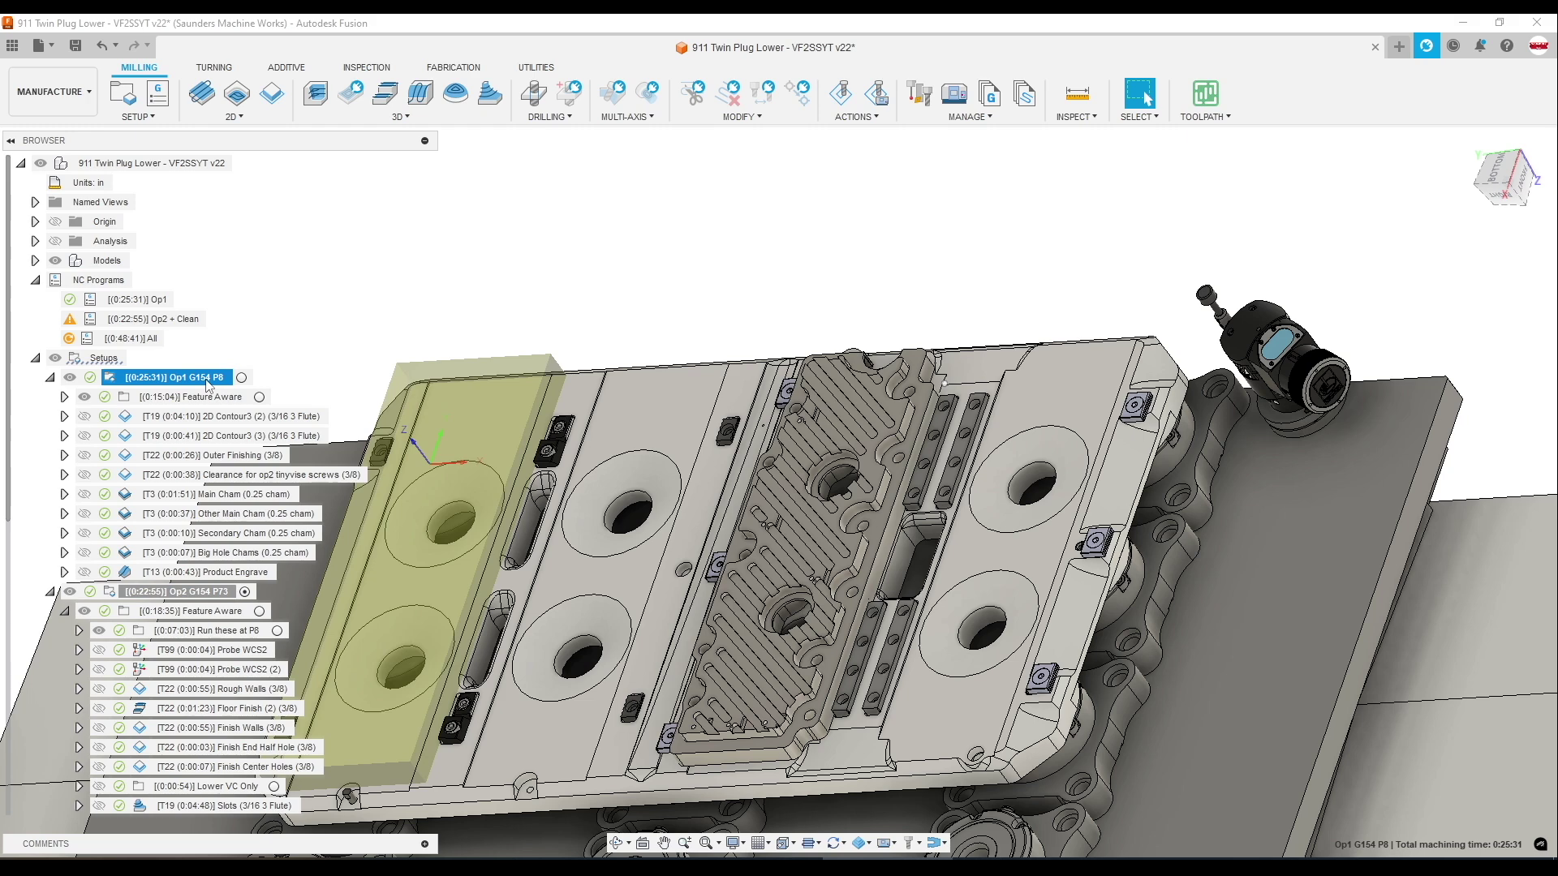
{"action": "scroll", "coordinate": [875, 510], "scroll_direction": "up", "scroll_amount": 3}
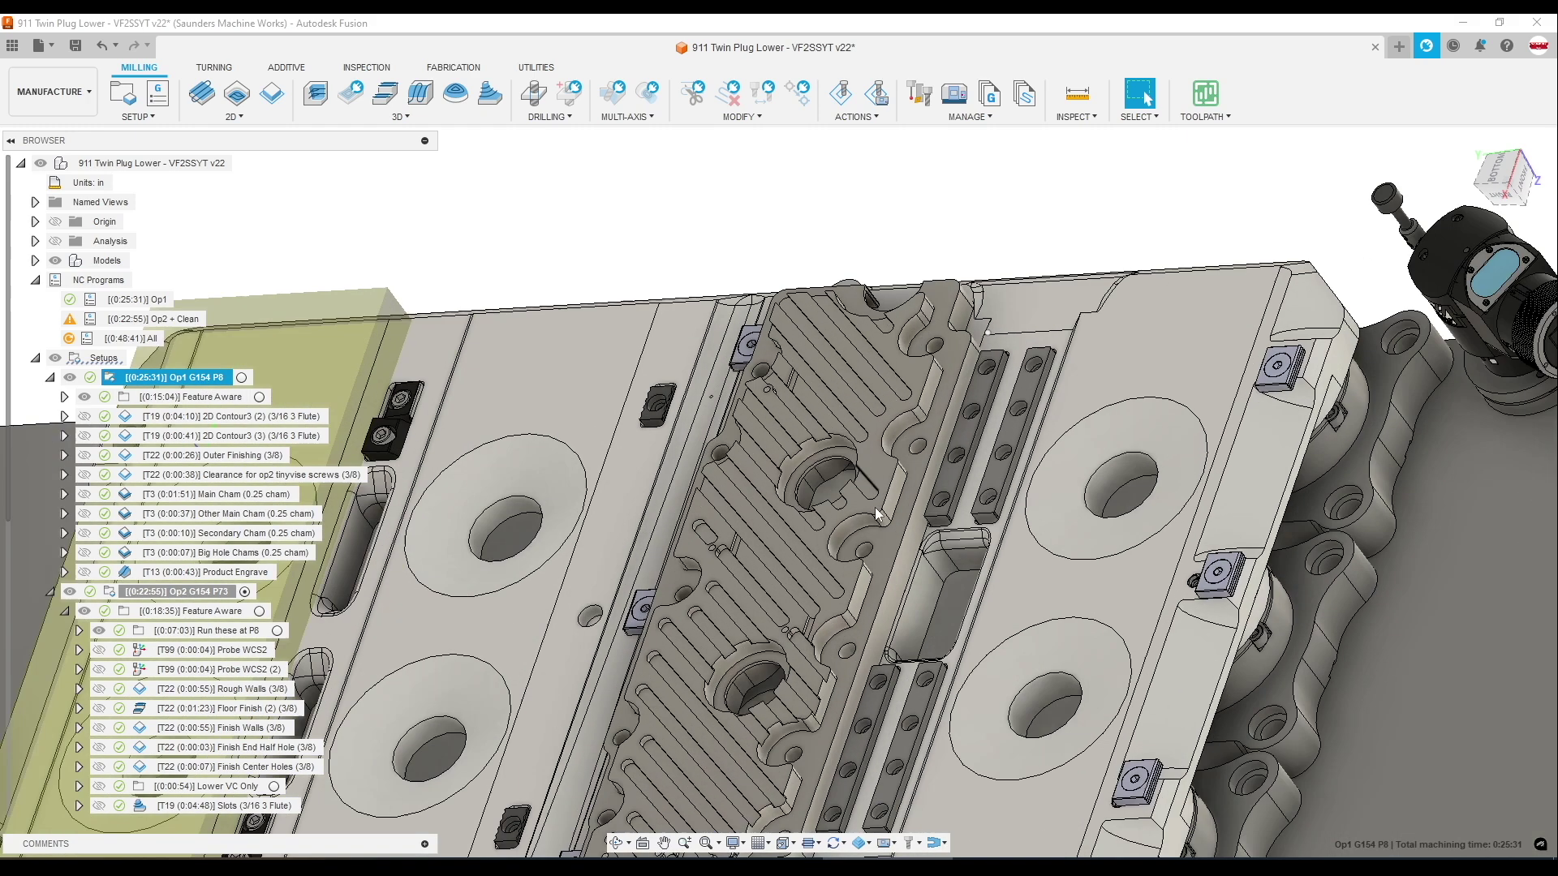
{"action": "scroll", "coordinate": [874, 508], "scroll_direction": "up", "scroll_amount": 2}
{"action": "left_click", "coordinate": [907, 606]}
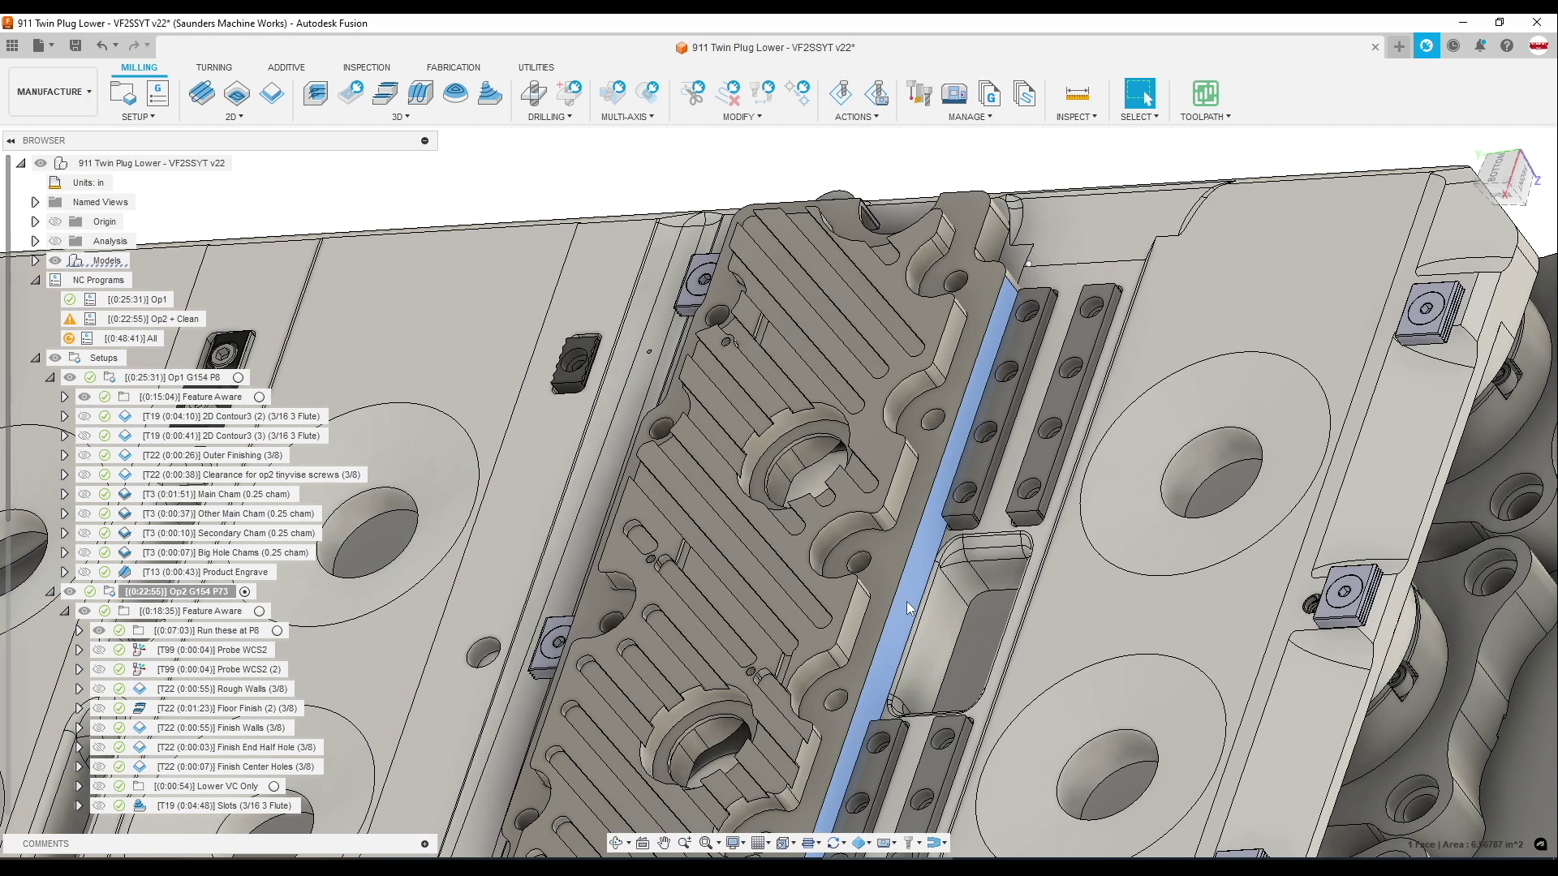
{"action": "scroll", "coordinate": [908, 607], "scroll_direction": "down", "scroll_amount": 5}
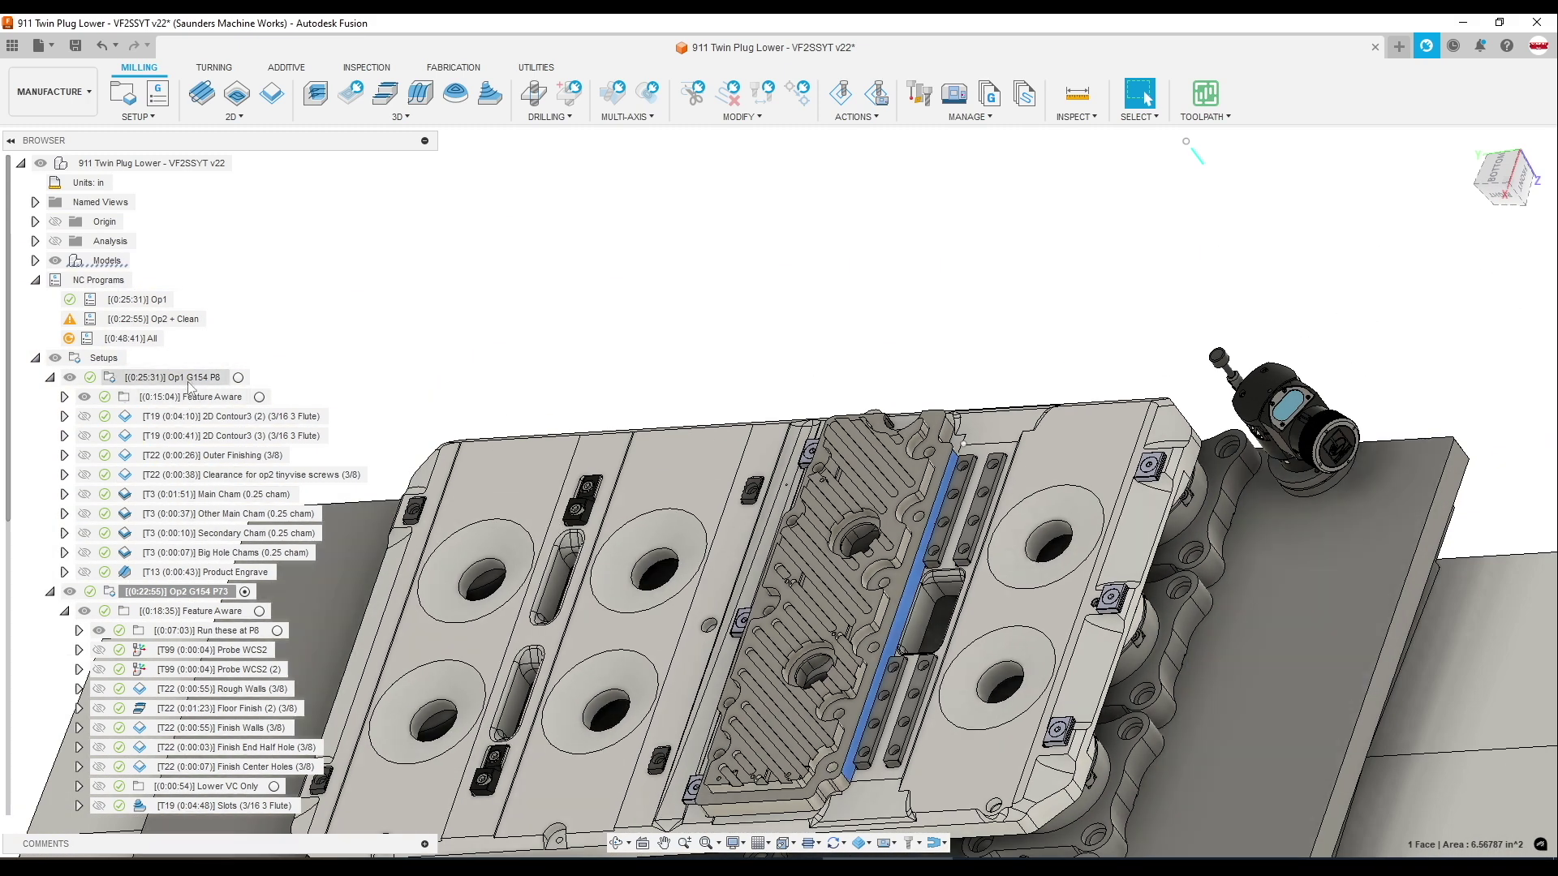
{"action": "left_click", "coordinate": [189, 380]}
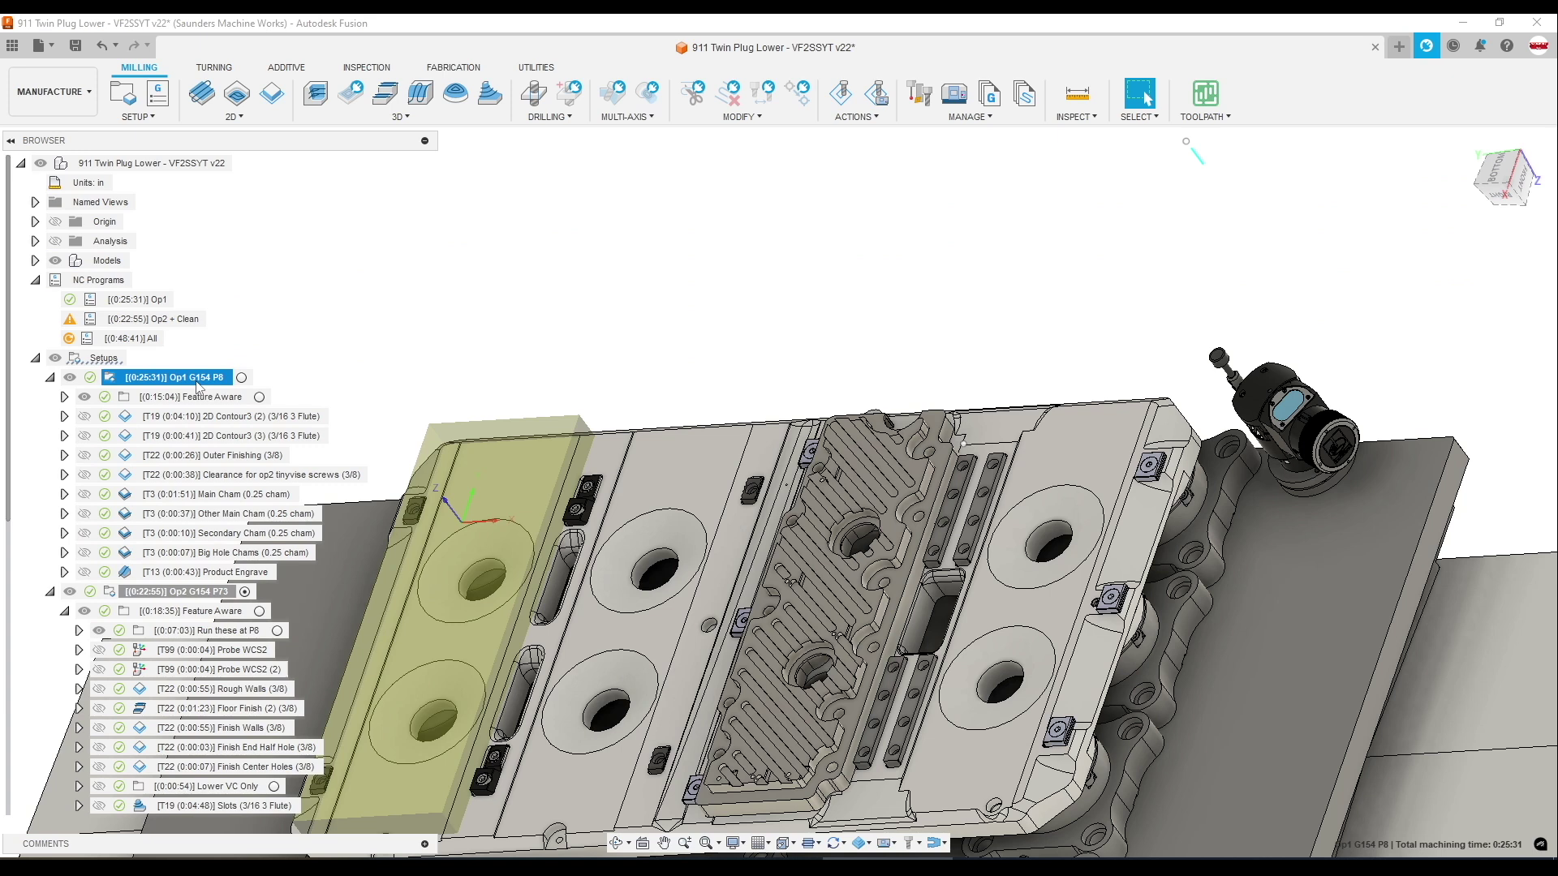
{"action": "left_click", "coordinate": [175, 591]}
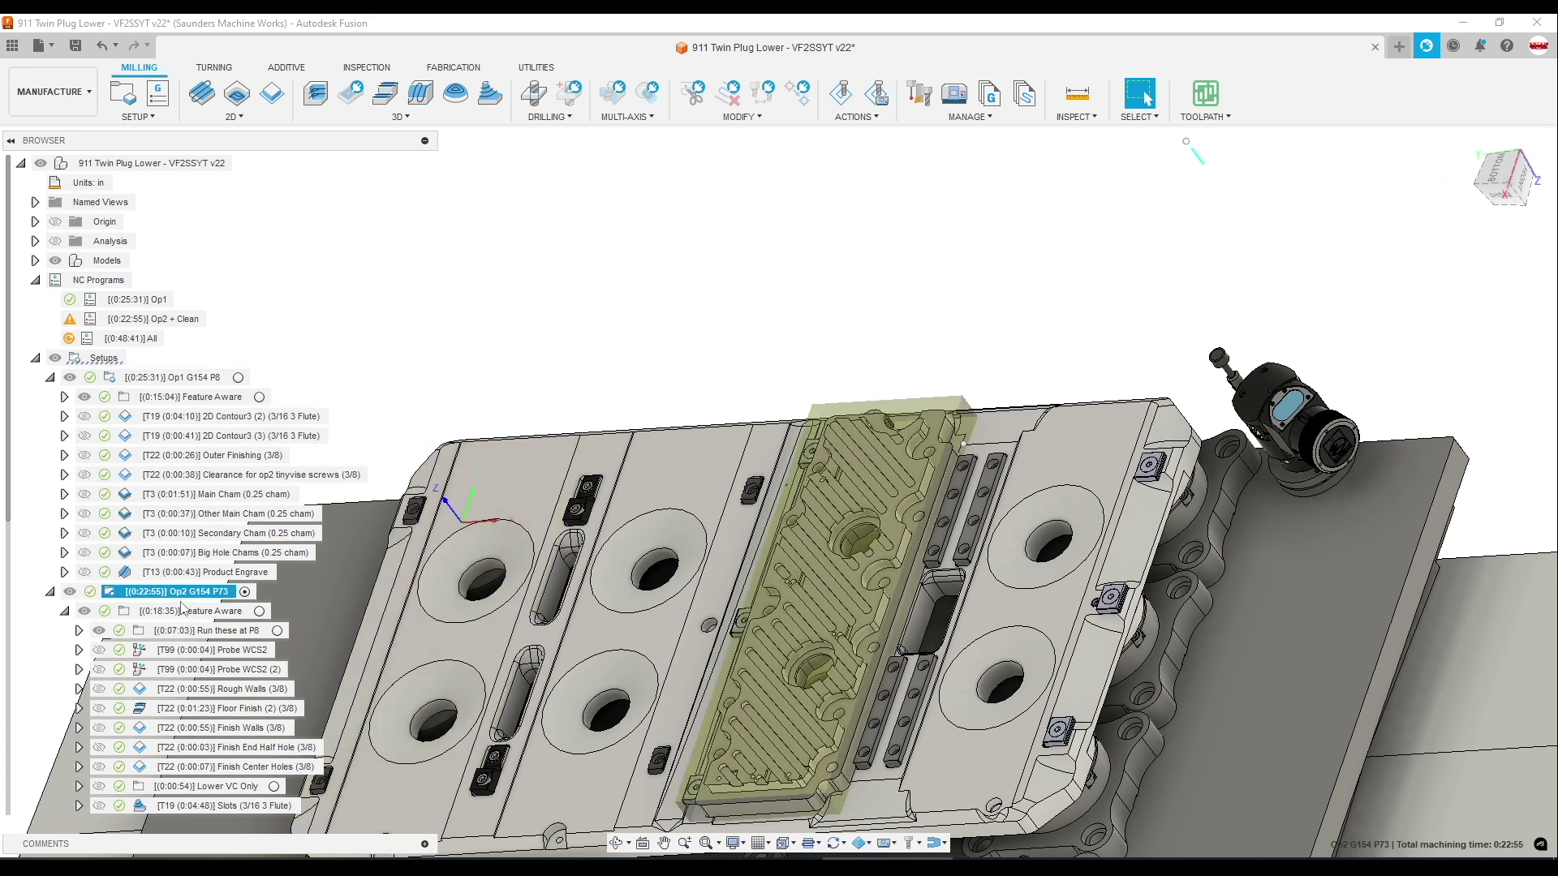
Browse the Feature Aware and Run these at P8 folders, then open Probe WCS2's settings
{"action": "left_click", "coordinate": [195, 612]}
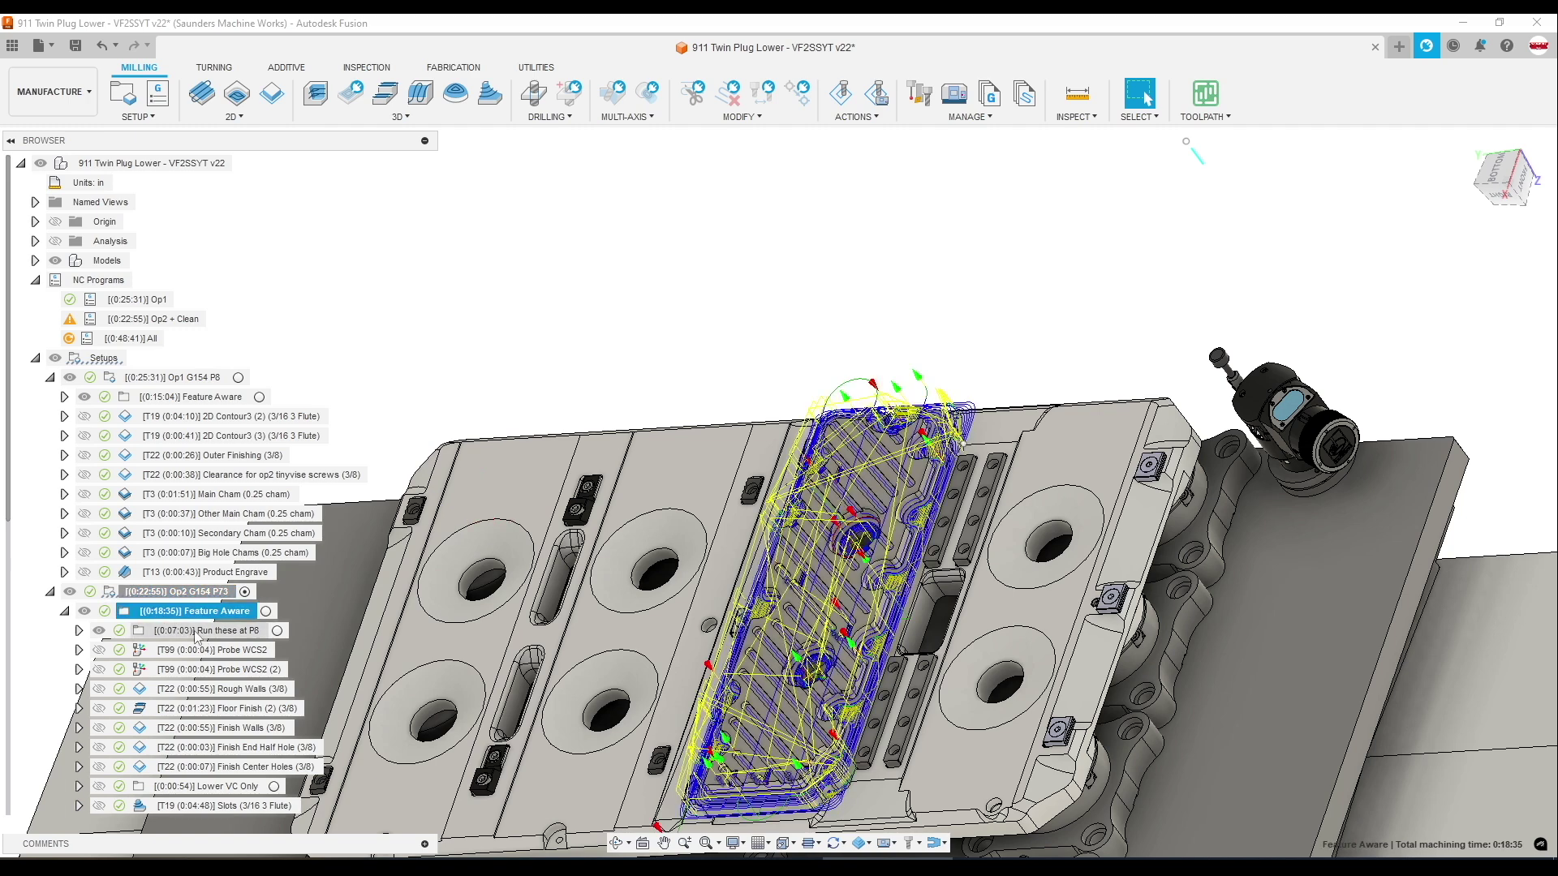
{"action": "left_click", "coordinate": [195, 631]}
{"action": "left_click", "coordinate": [195, 614]}
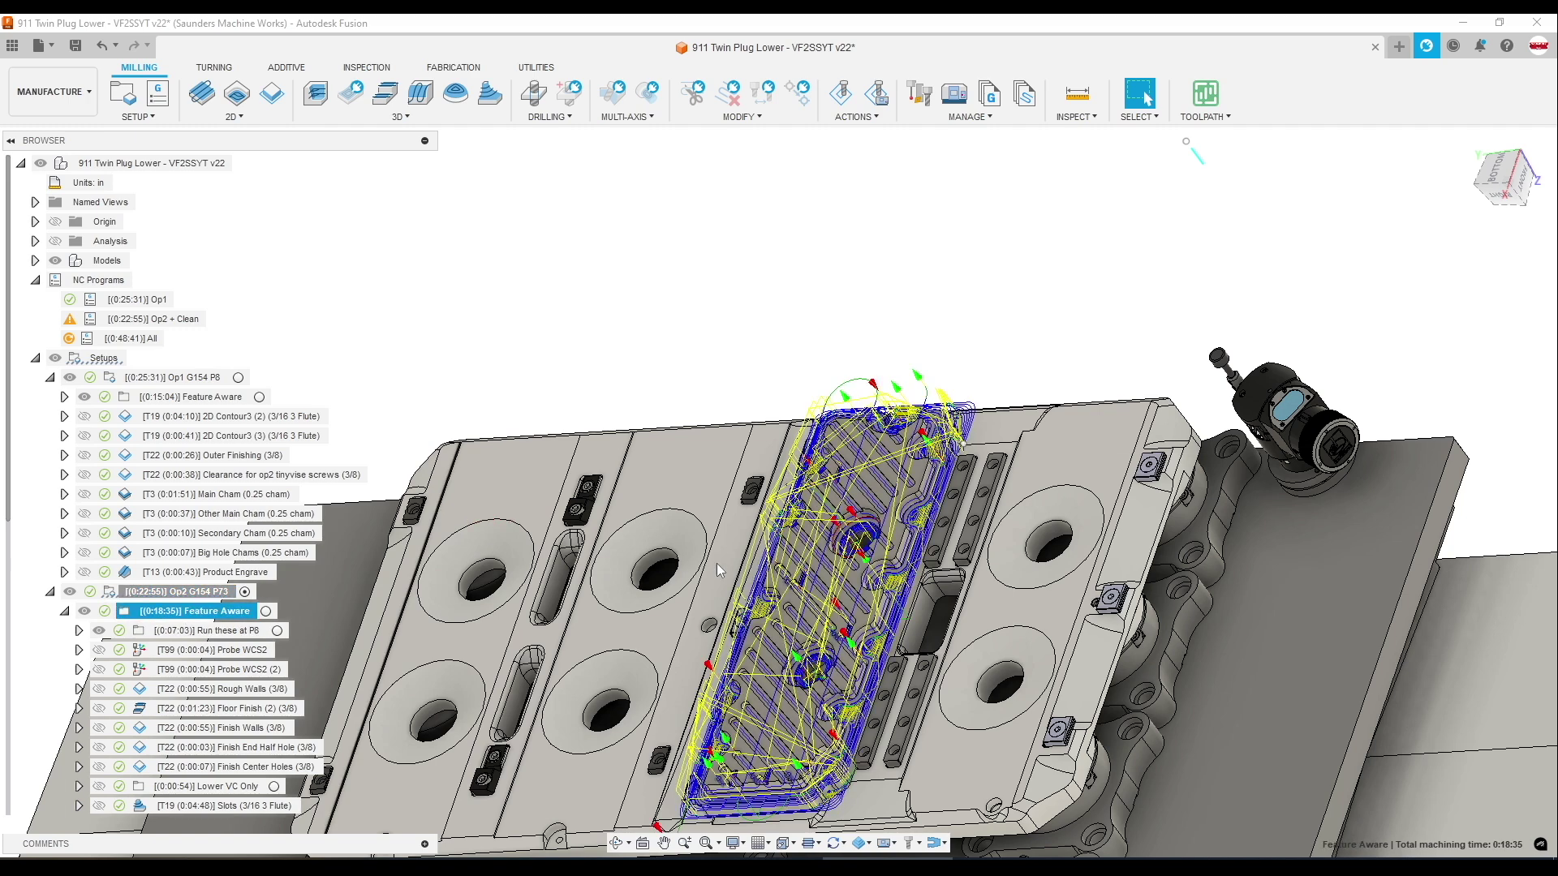
{"action": "scroll", "coordinate": [721, 558], "scroll_direction": "up", "scroll_amount": 3}
{"action": "middle_click_drag", "start_coordinate": [722, 557], "coordinate": [789, 407]}
{"action": "scroll", "coordinate": [789, 407], "scroll_direction": "down", "scroll_amount": 3}
{"action": "left_click", "coordinate": [177, 592]}
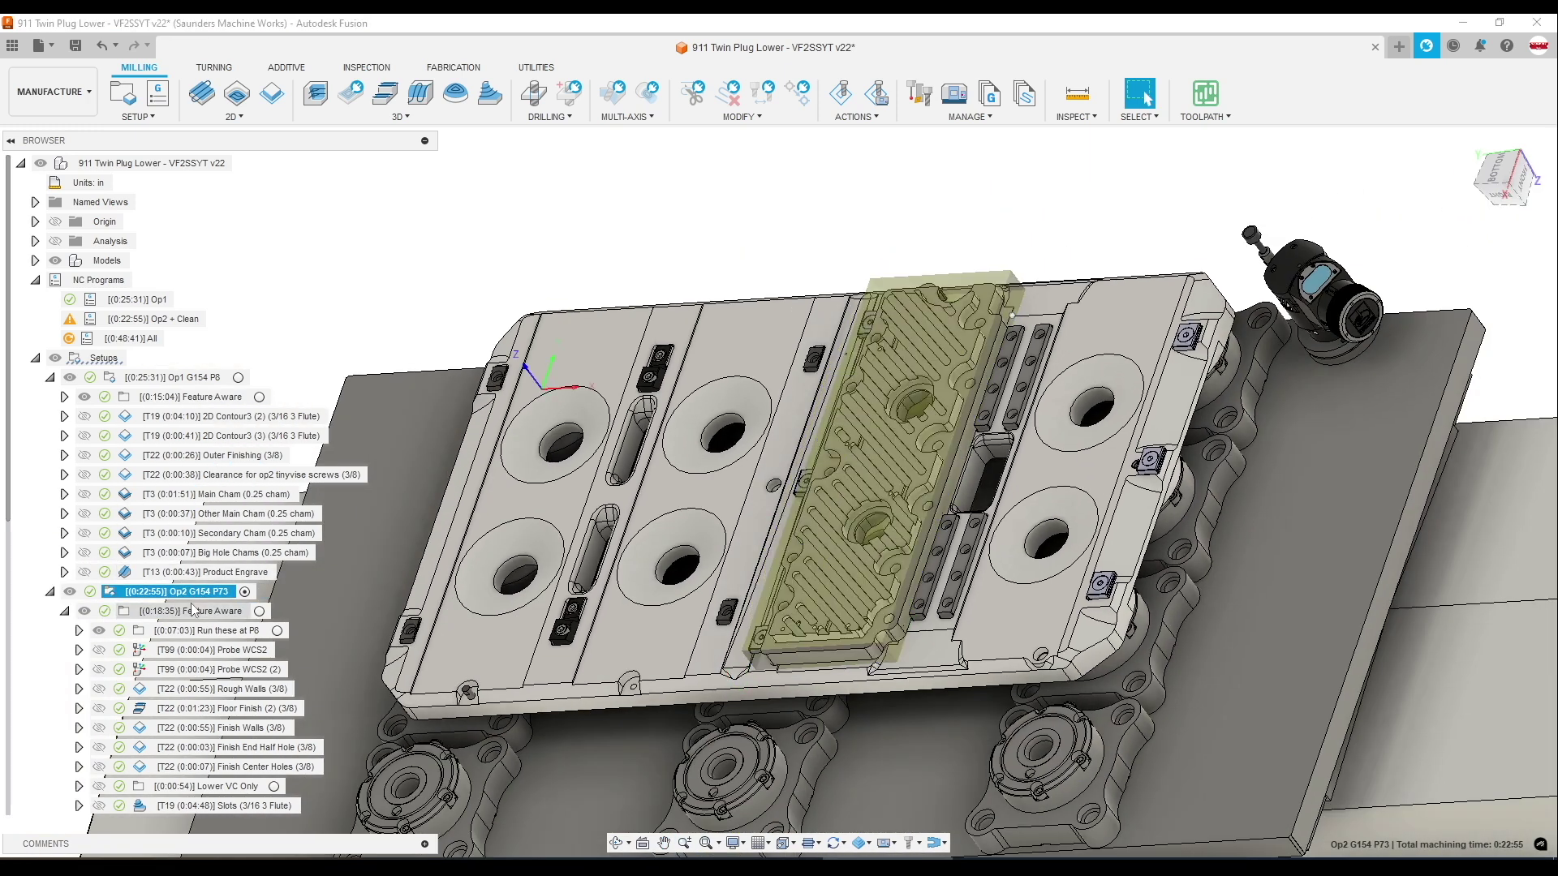
{"action": "left_click", "coordinate": [175, 377]}
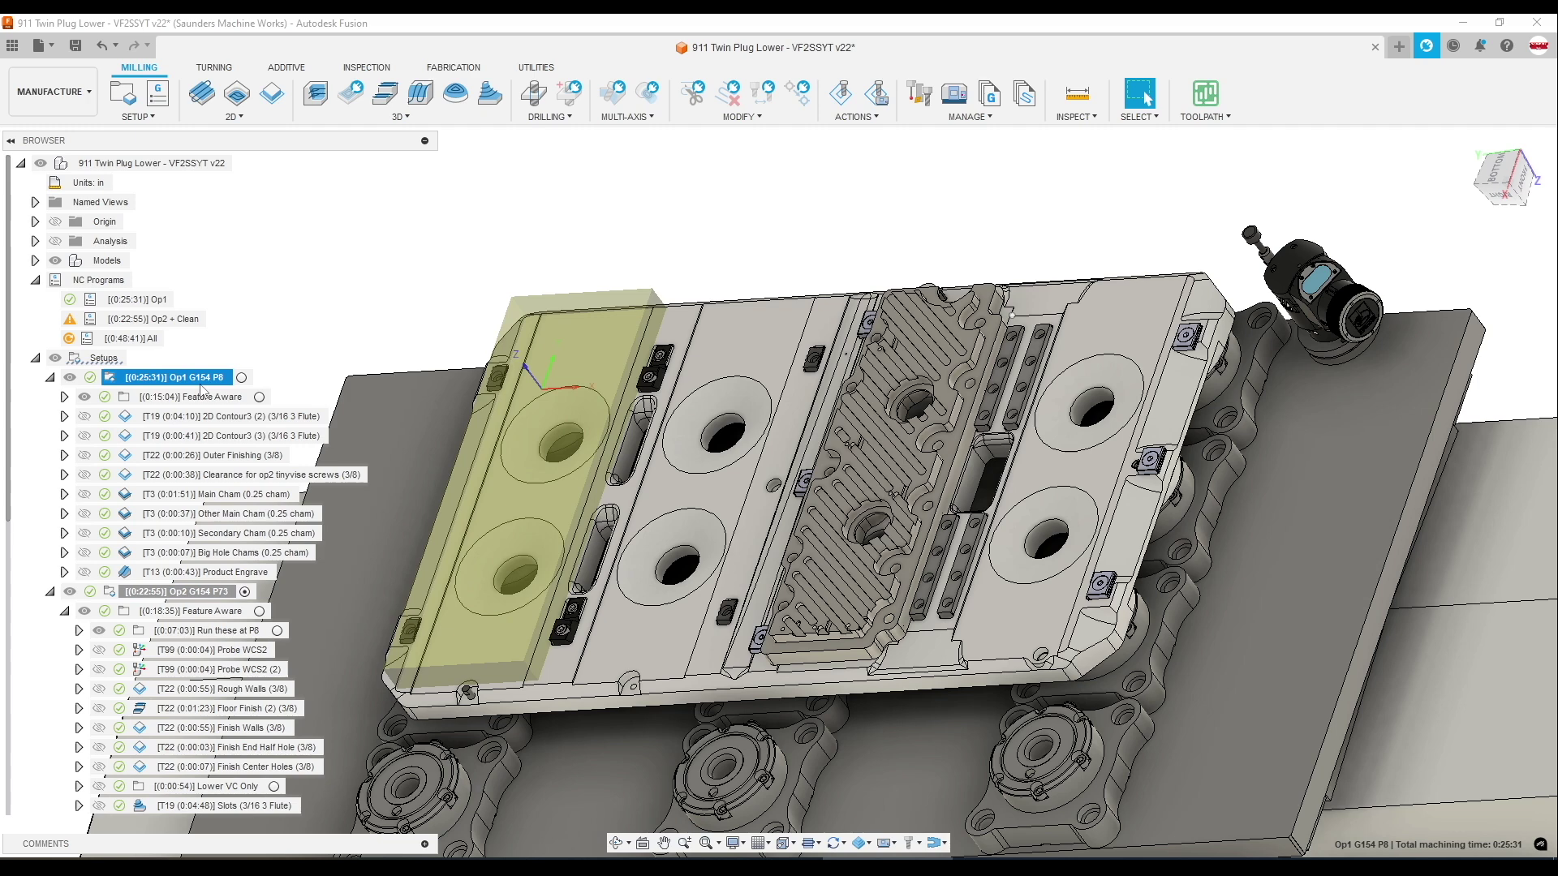
{"action": "left_click", "coordinate": [214, 613]}
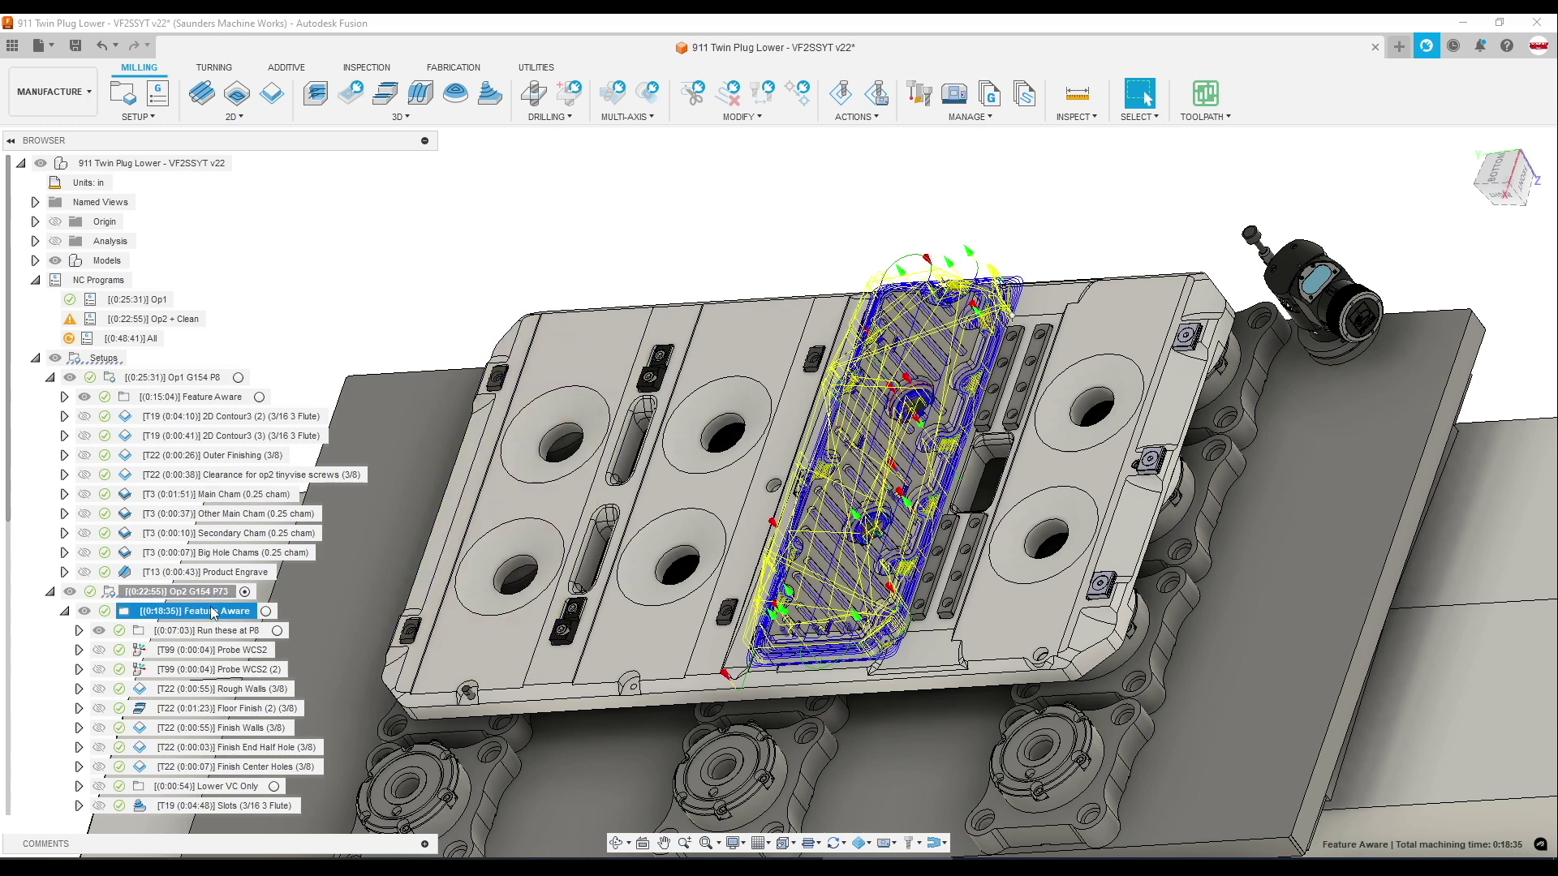
{"action": "double_click", "coordinate": [212, 650]}
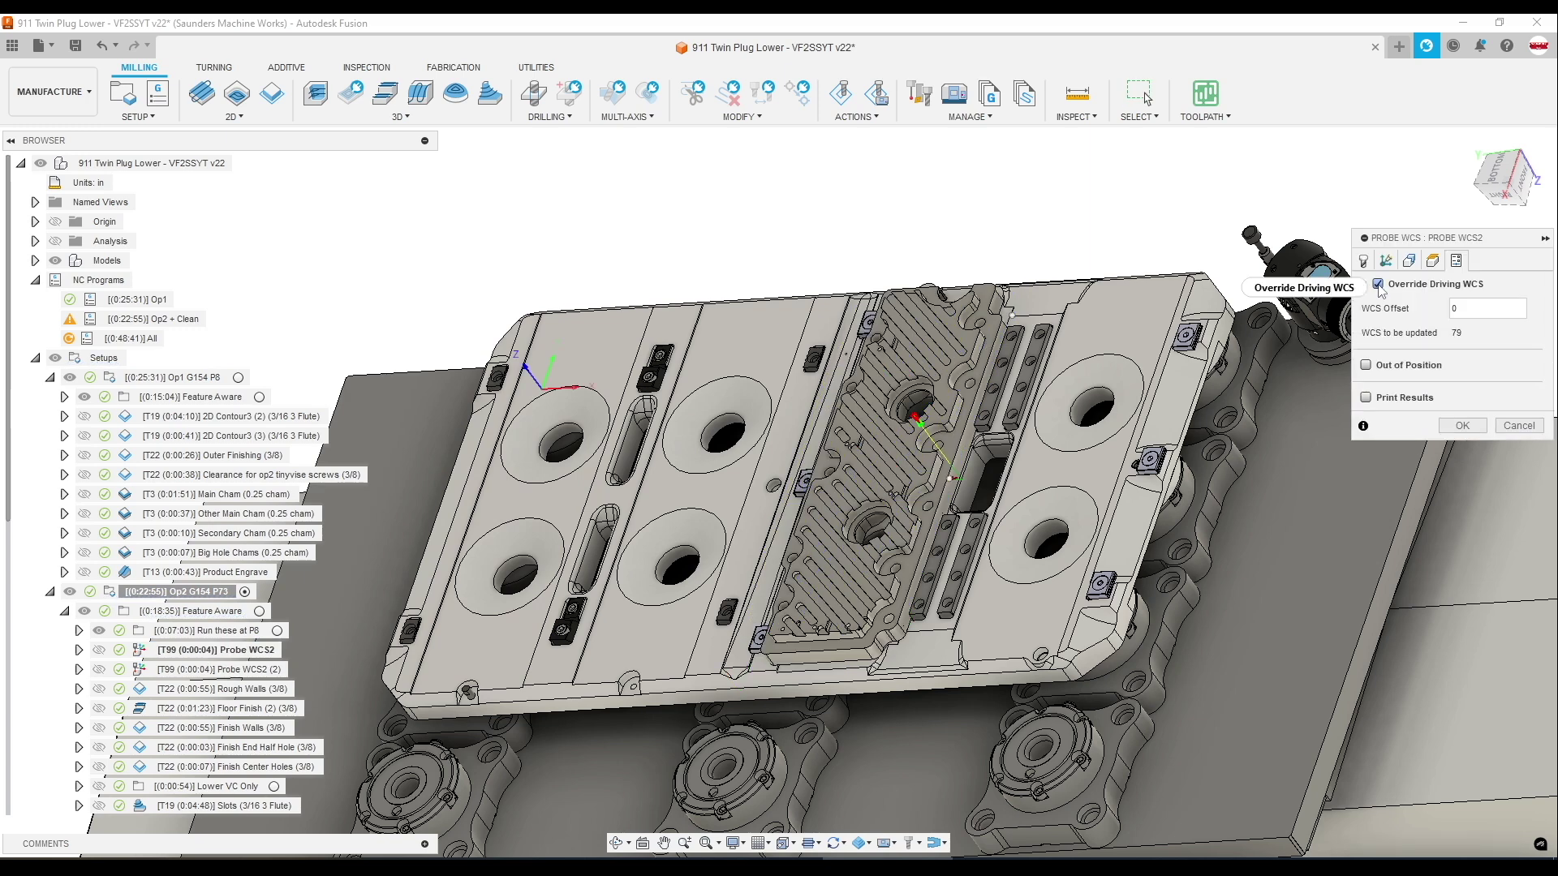
Set Probe WCS2's WCS Offset to 14 and confirm the dialog
{"action": "left_click", "coordinate": [1487, 309]}
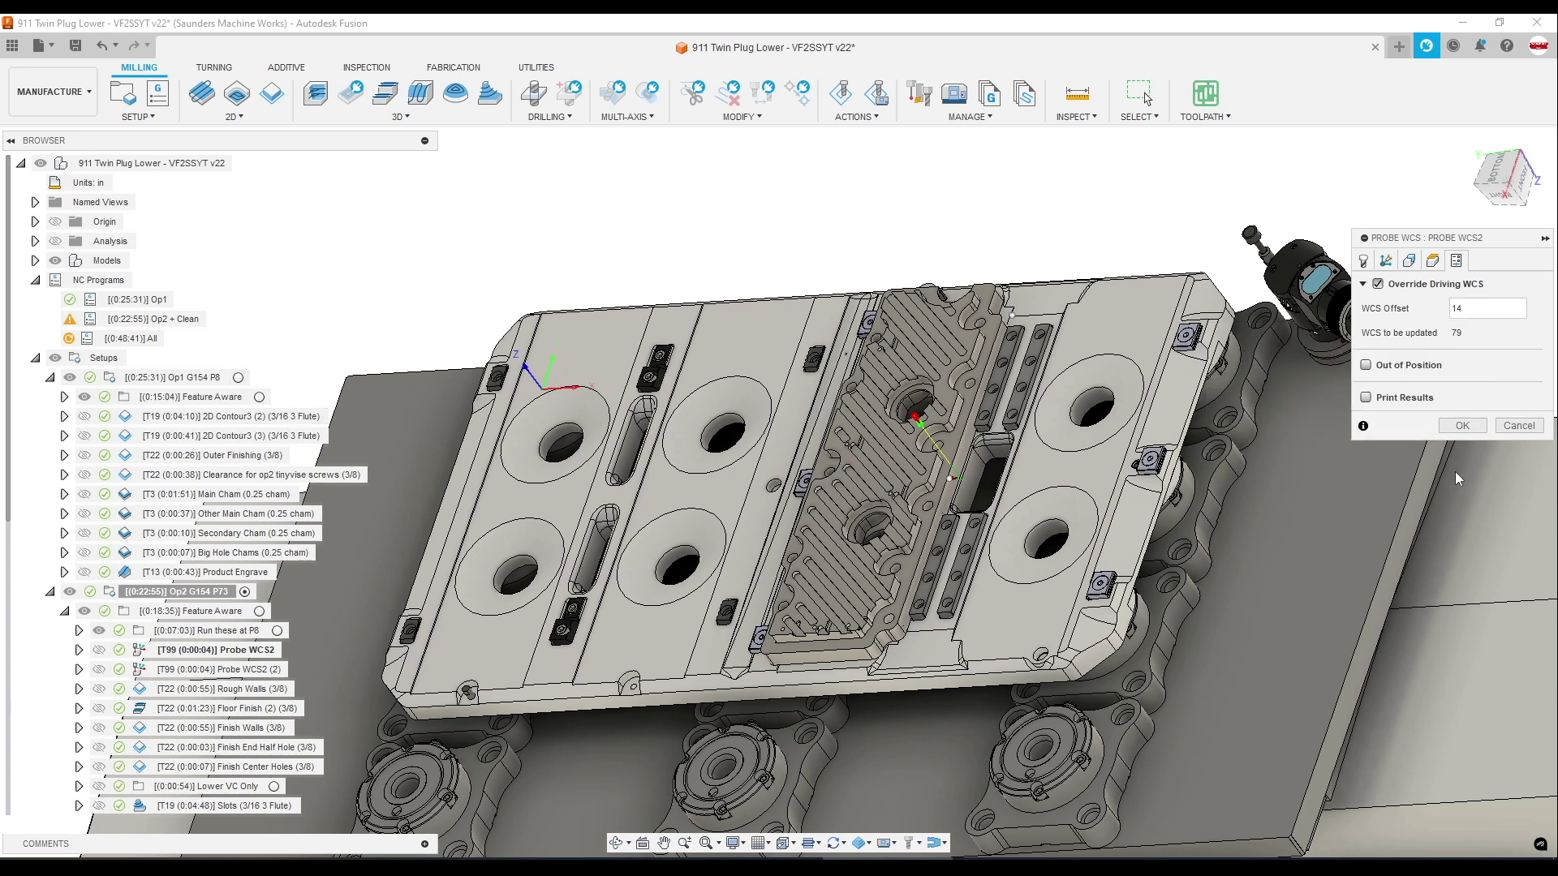
{"action": "left_click", "coordinate": [1462, 425]}
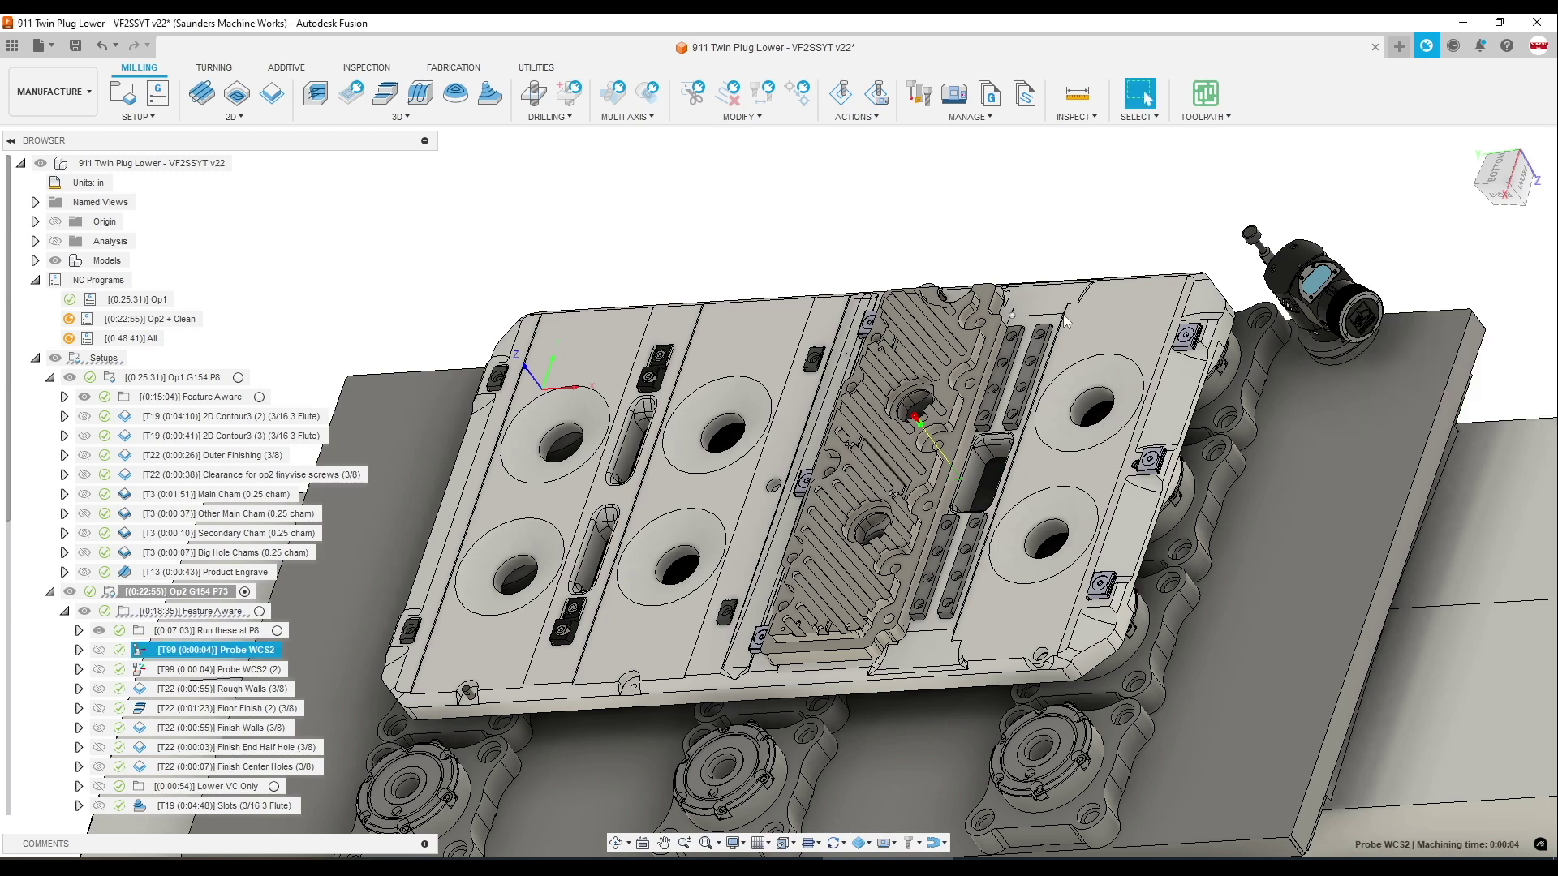
{"action": "scroll", "coordinate": [933, 487], "scroll_direction": "up", "scroll_amount": 6}
{"action": "scroll", "coordinate": [966, 473], "scroll_direction": "down", "scroll_amount": 5}
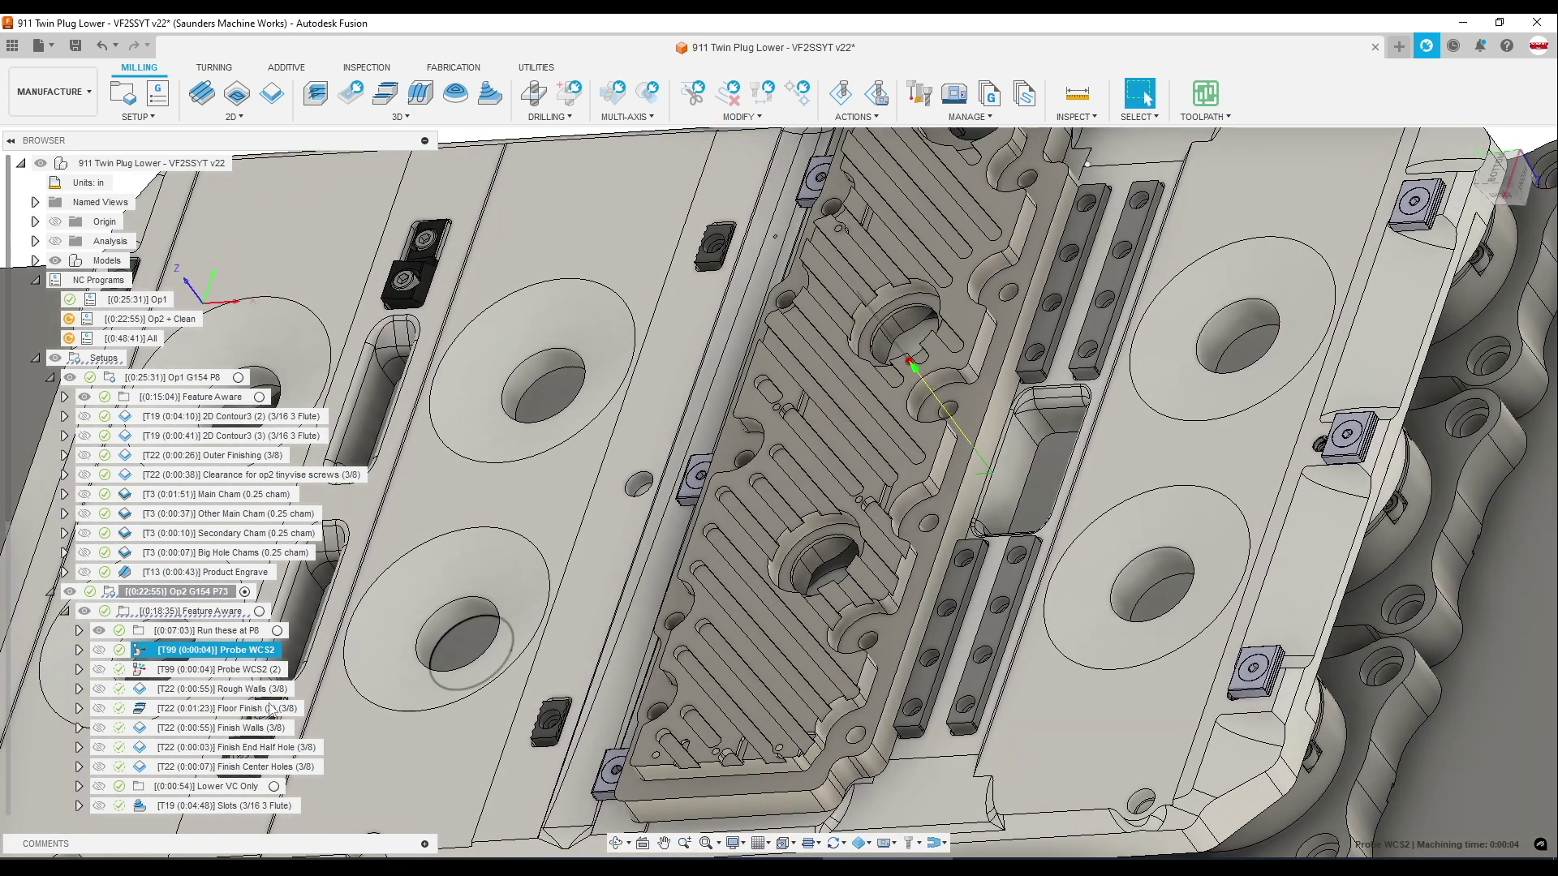
{"action": "scroll", "coordinate": [375, 397], "scroll_direction": "down", "scroll_amount": 3}
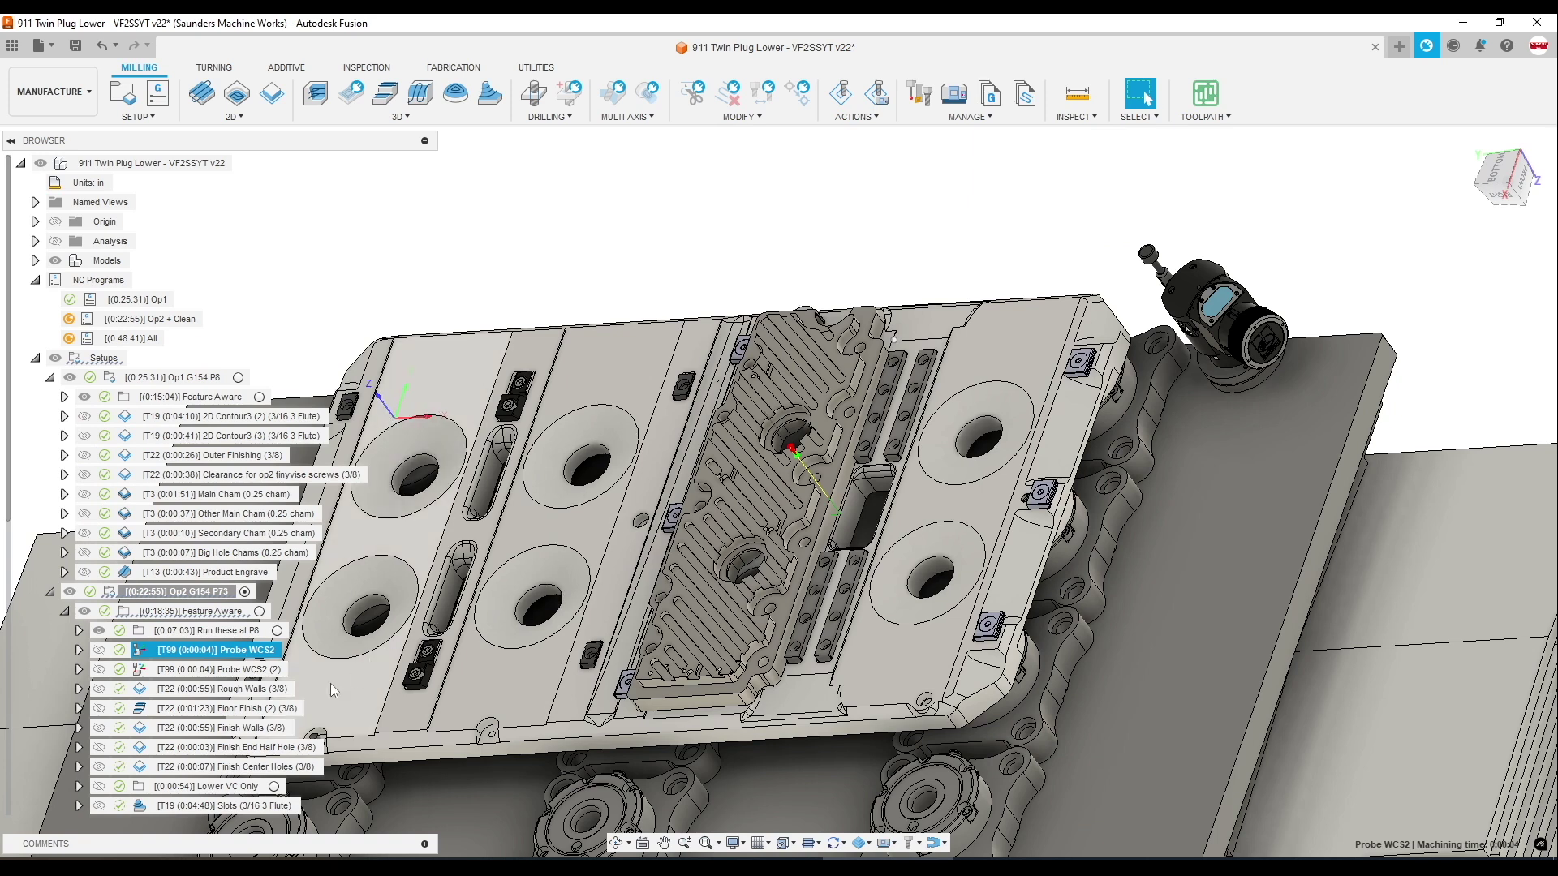
Reopen Probe WCS2 to verify the driving-WCS override with offset 14, still updating WCS 79
{"action": "left_click", "coordinate": [238, 667]}
{"action": "double_click", "coordinate": [236, 650]}
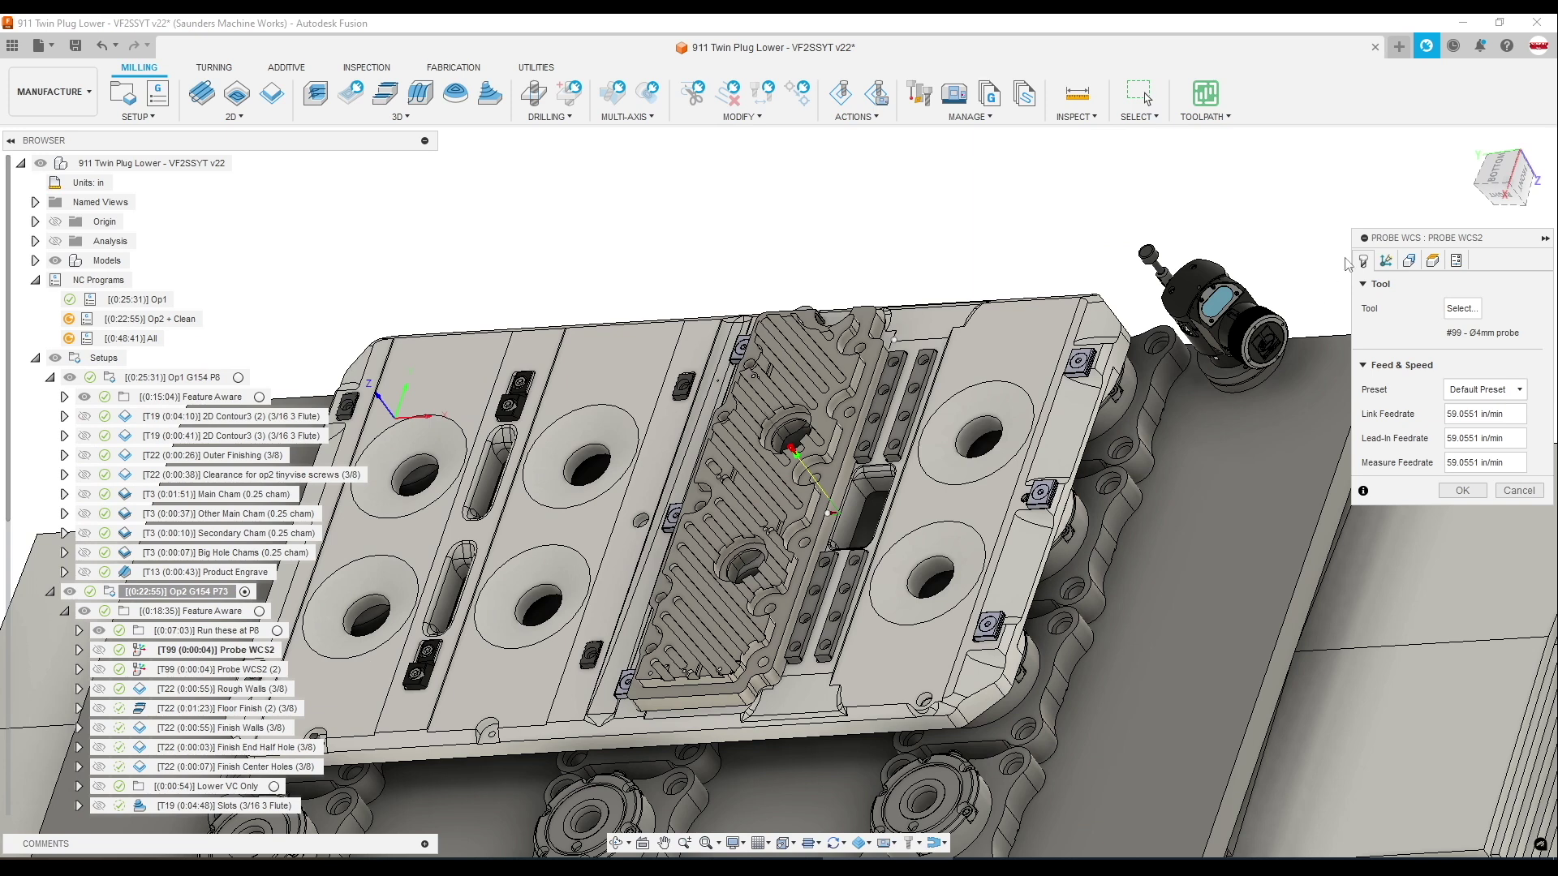
{"action": "left_click", "coordinate": [1456, 260]}
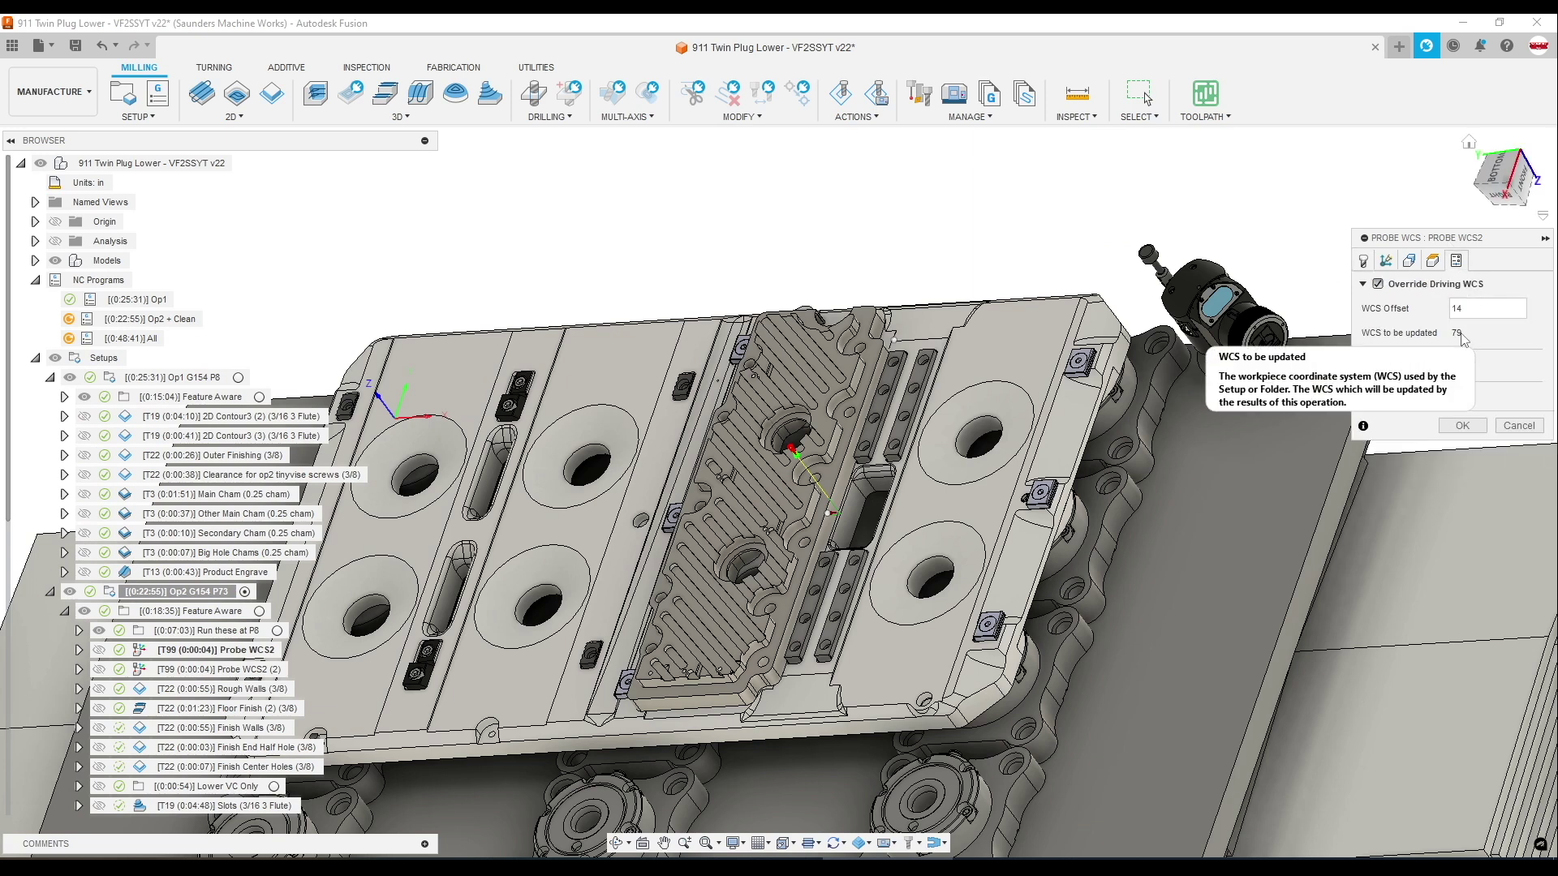
{"action": "left_click", "coordinate": [214, 599]}
Select row 21 showing offset 14 as G154 P8, then scroll down the list
{"action": "left_click", "coordinate": [396, 860]}
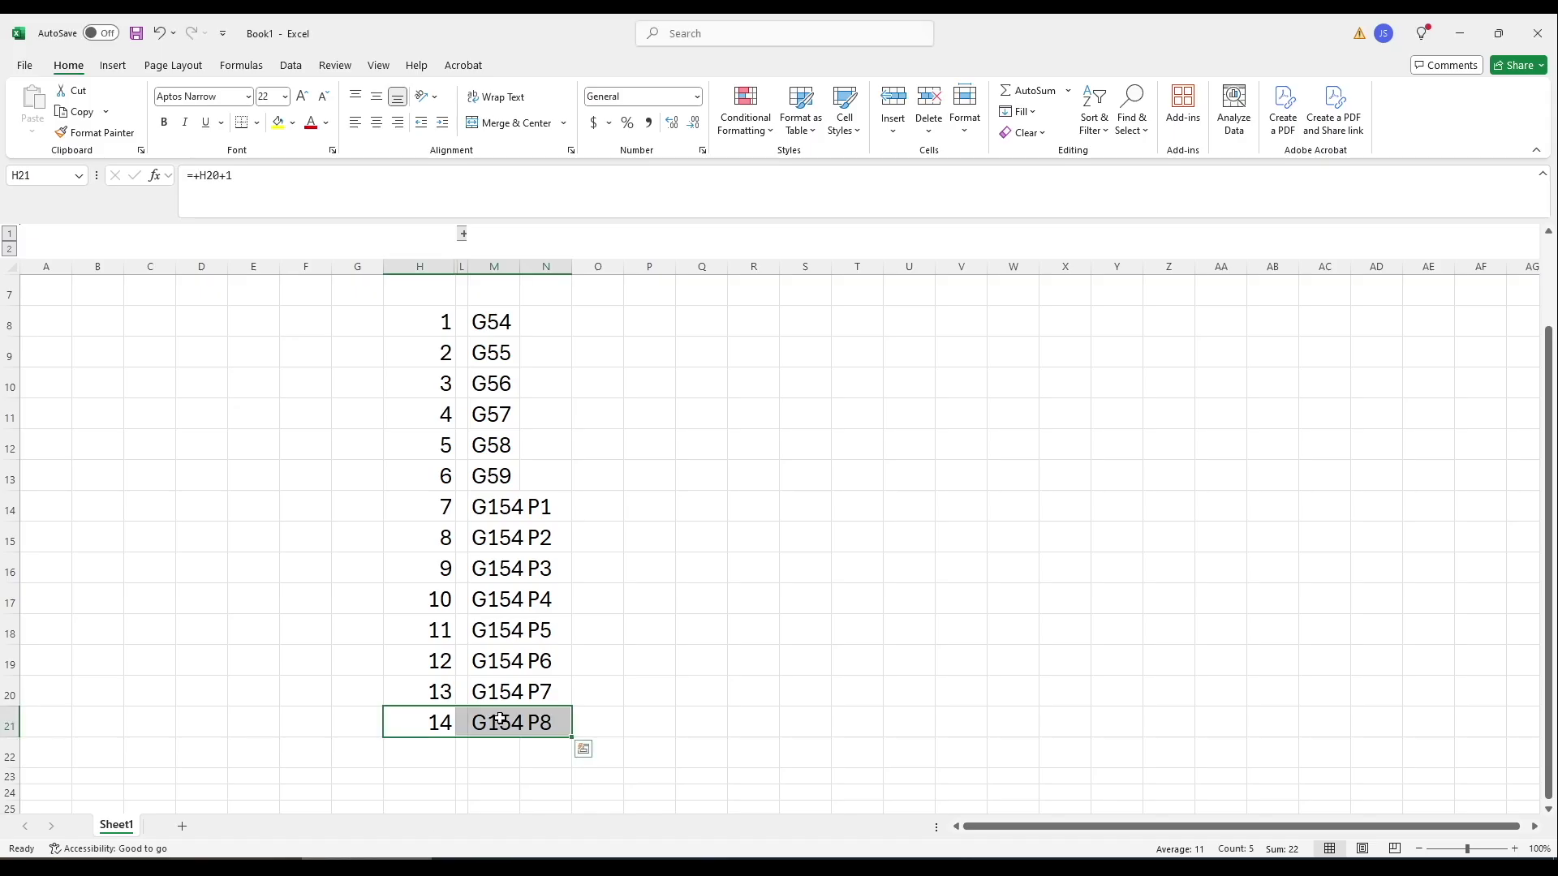
{"action": "left_click_drag", "start_coordinate": [432, 724], "coordinate": [538, 717]}
{"action": "scroll", "coordinate": [537, 717], "scroll_direction": "down", "scroll_amount": 3}
Select 79 in H86 and make its G154 P73 entry bold
{"action": "left_click", "coordinate": [463, 234]}
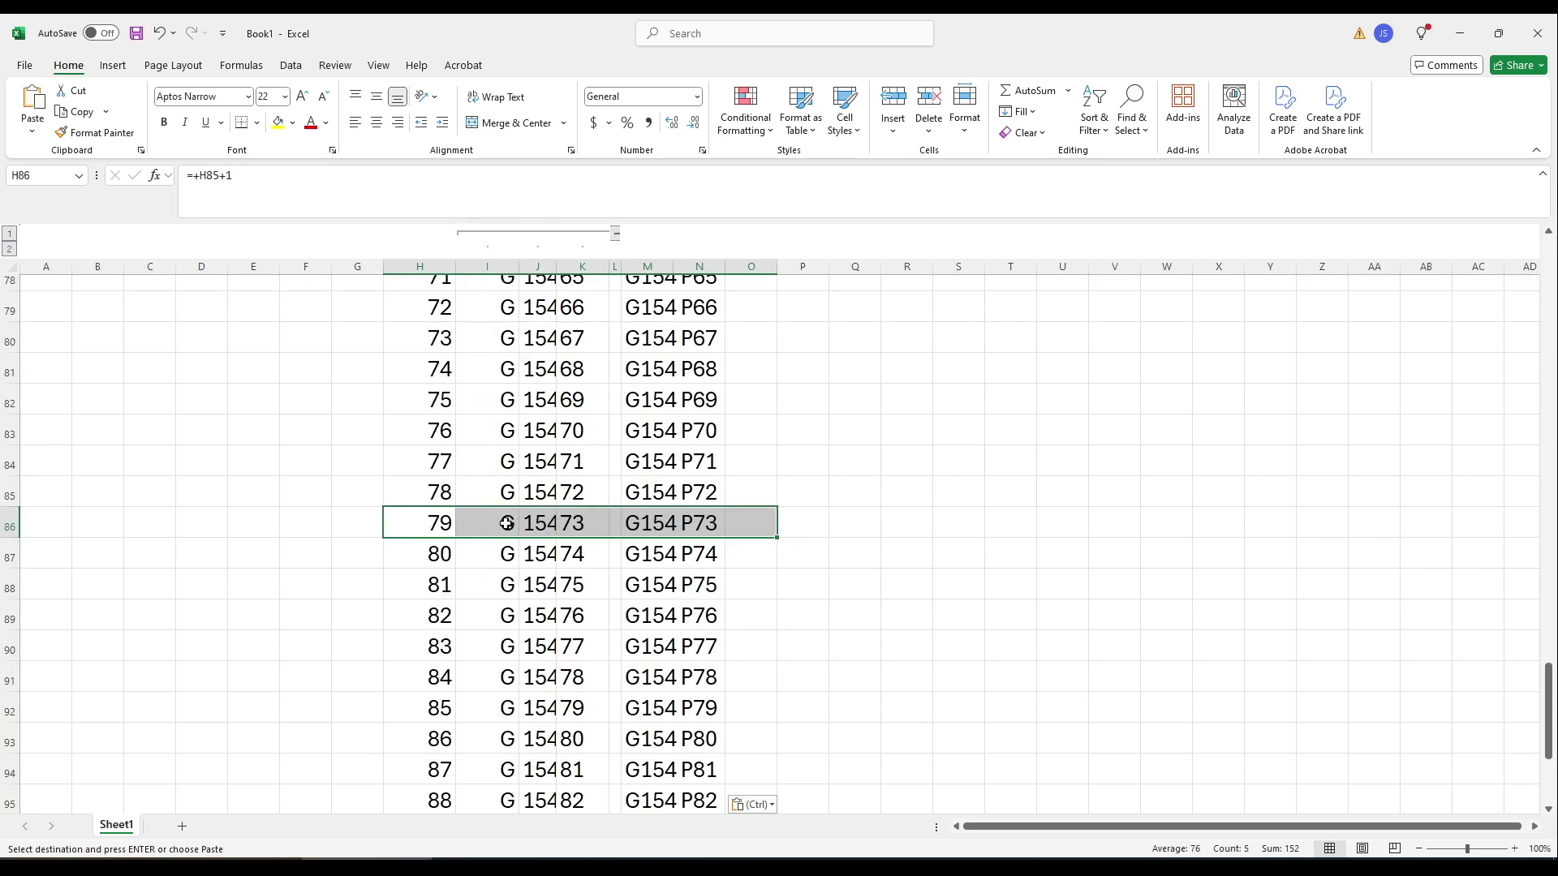
{"action": "left_click", "coordinate": [406, 523]}
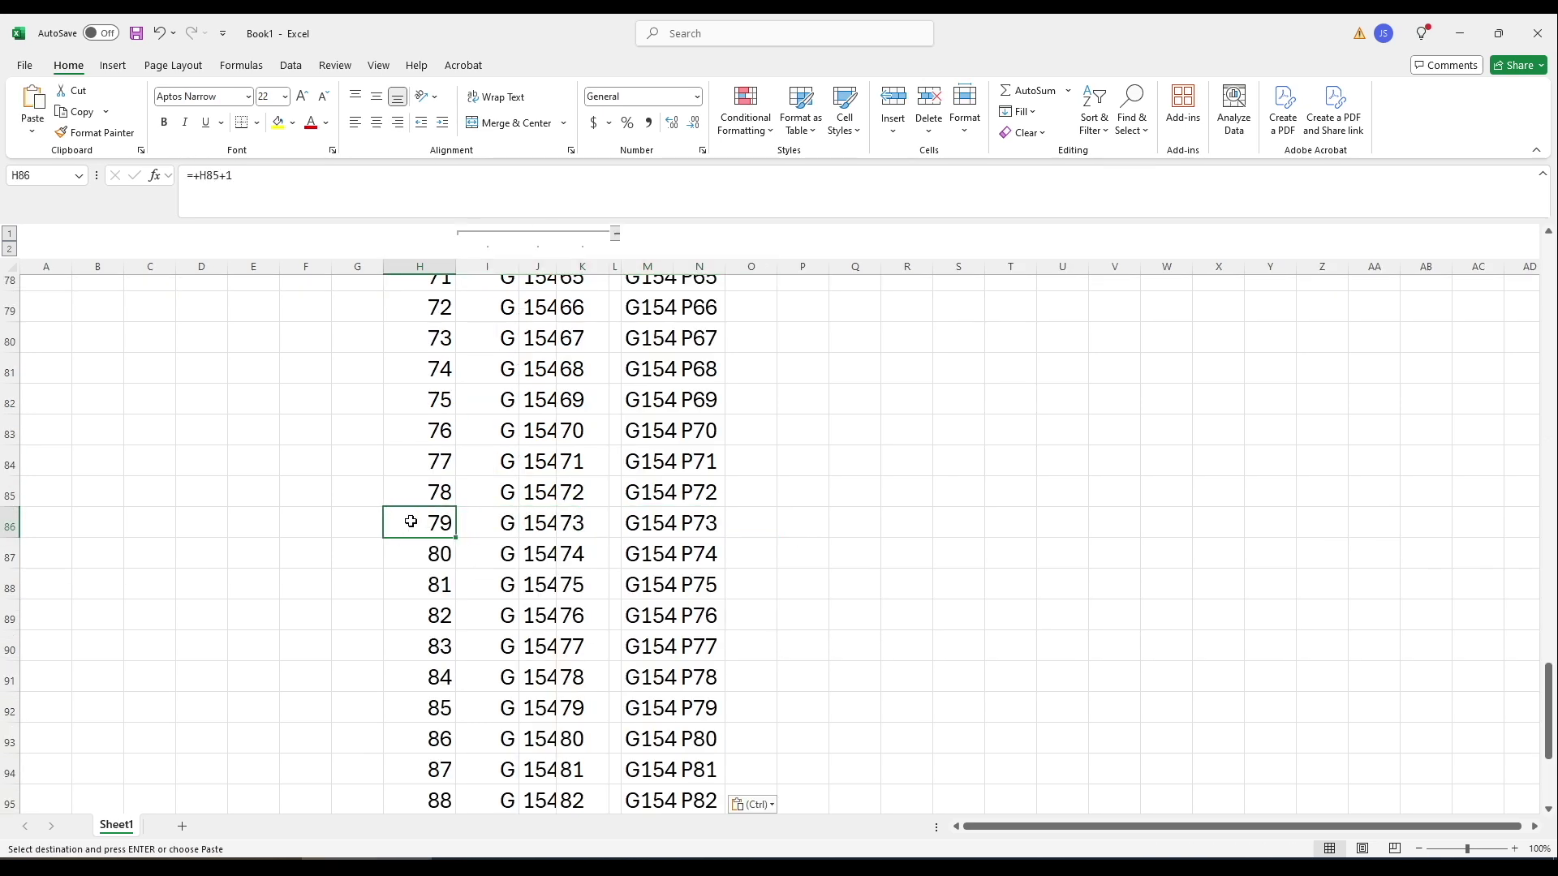
{"action": "key", "text": "ctrl+b"}
{"action": "key", "text": "ctrl+z"}
{"action": "left_click", "coordinate": [688, 525]}
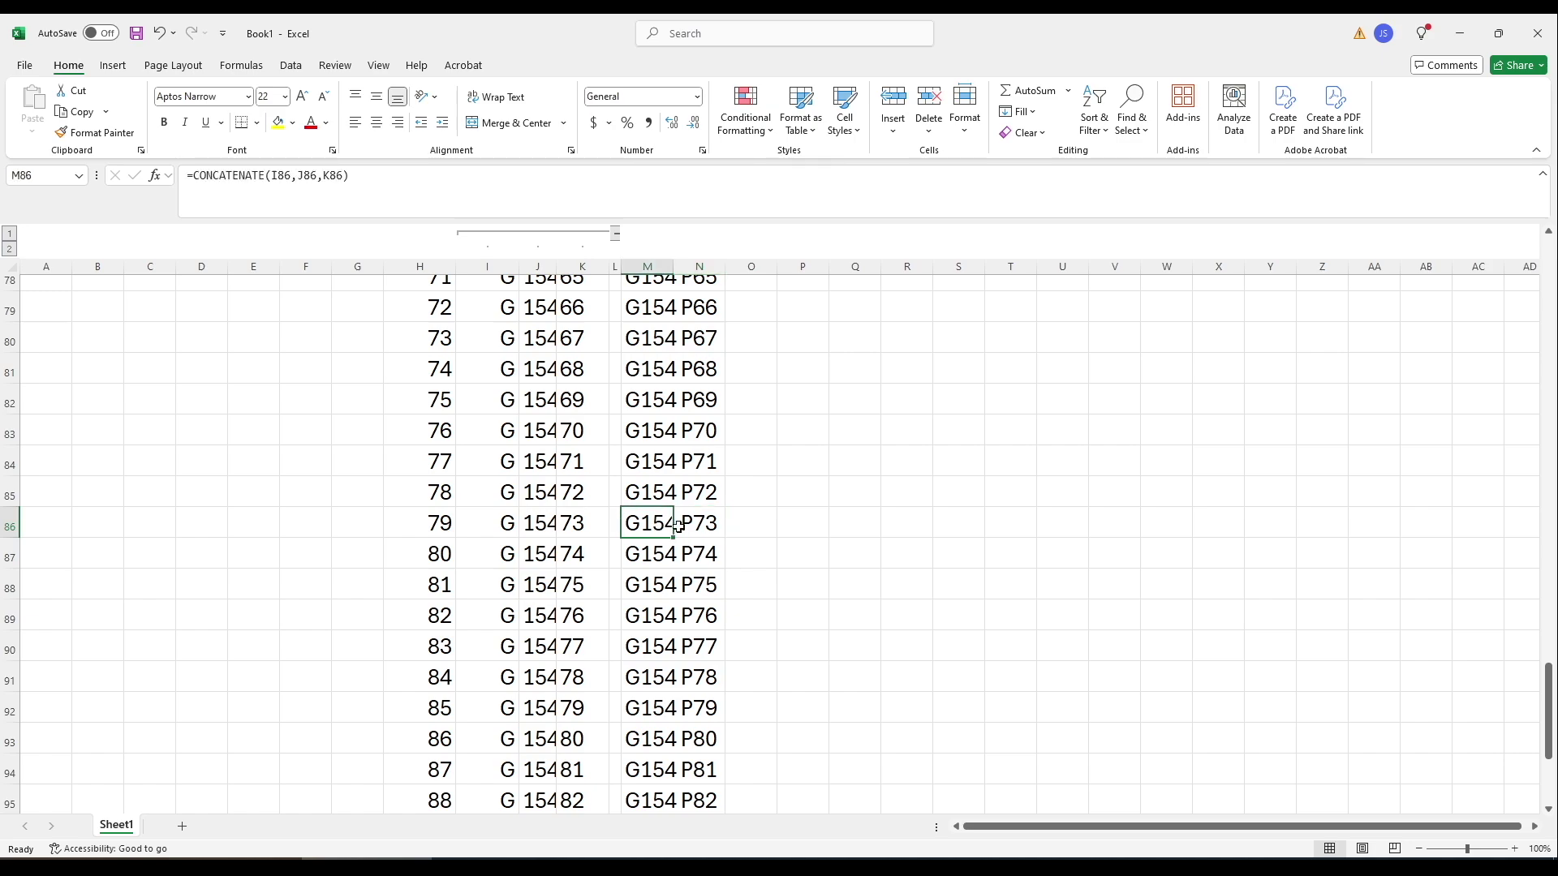
{"action": "key", "text": "ctrl+b"}
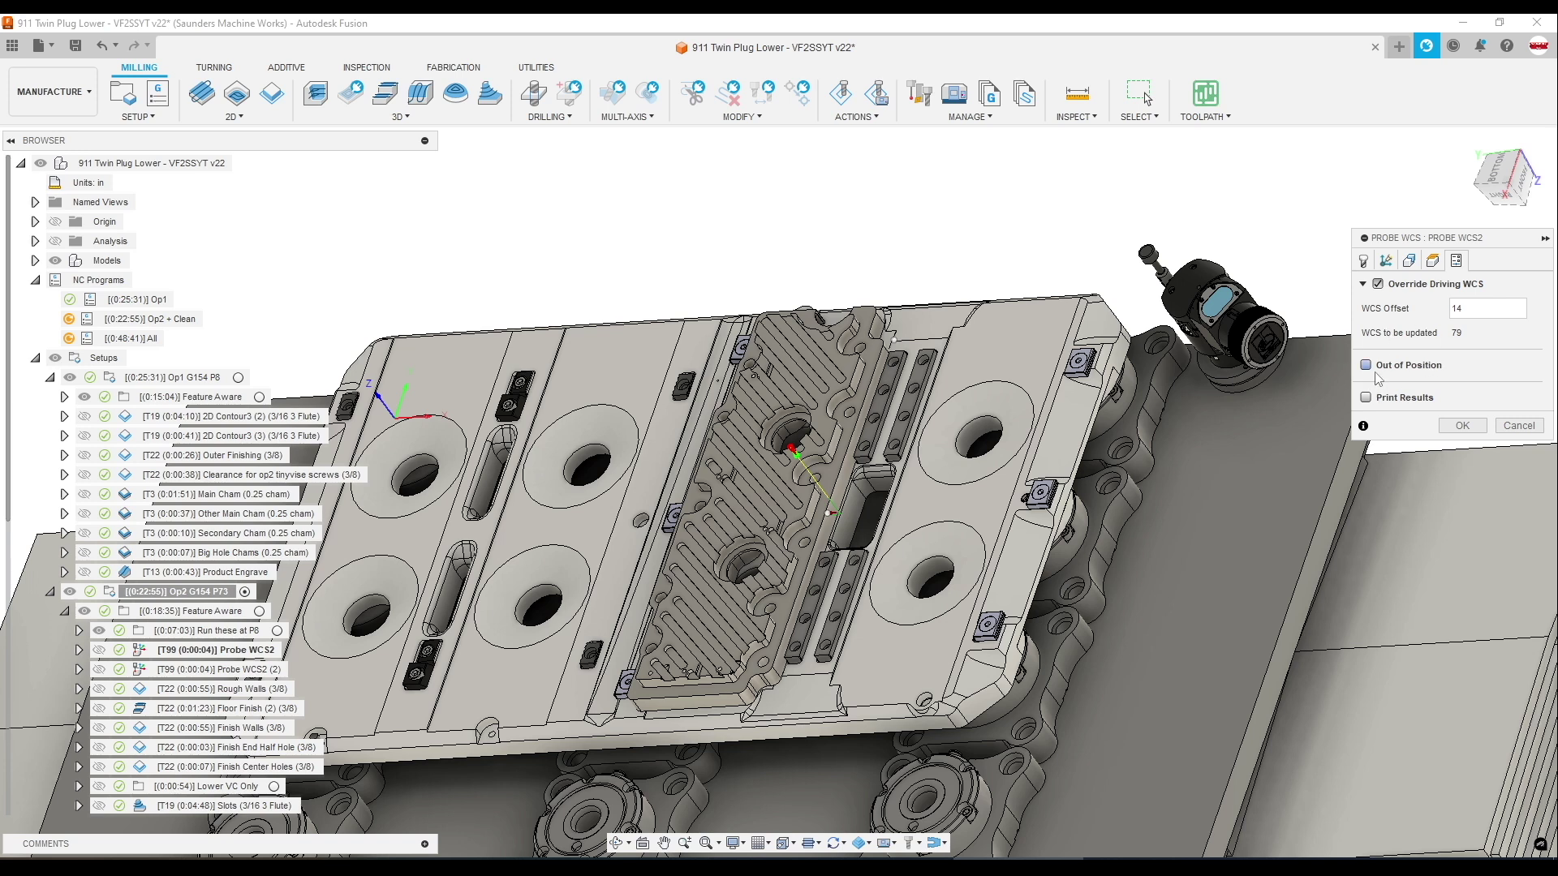
Enable Probe WCS2's Out of Position check with the Stop with message action, then review its Geometry settings
{"action": "left_click", "coordinate": [1419, 367]}
{"action": "left_click", "coordinate": [1495, 390]}
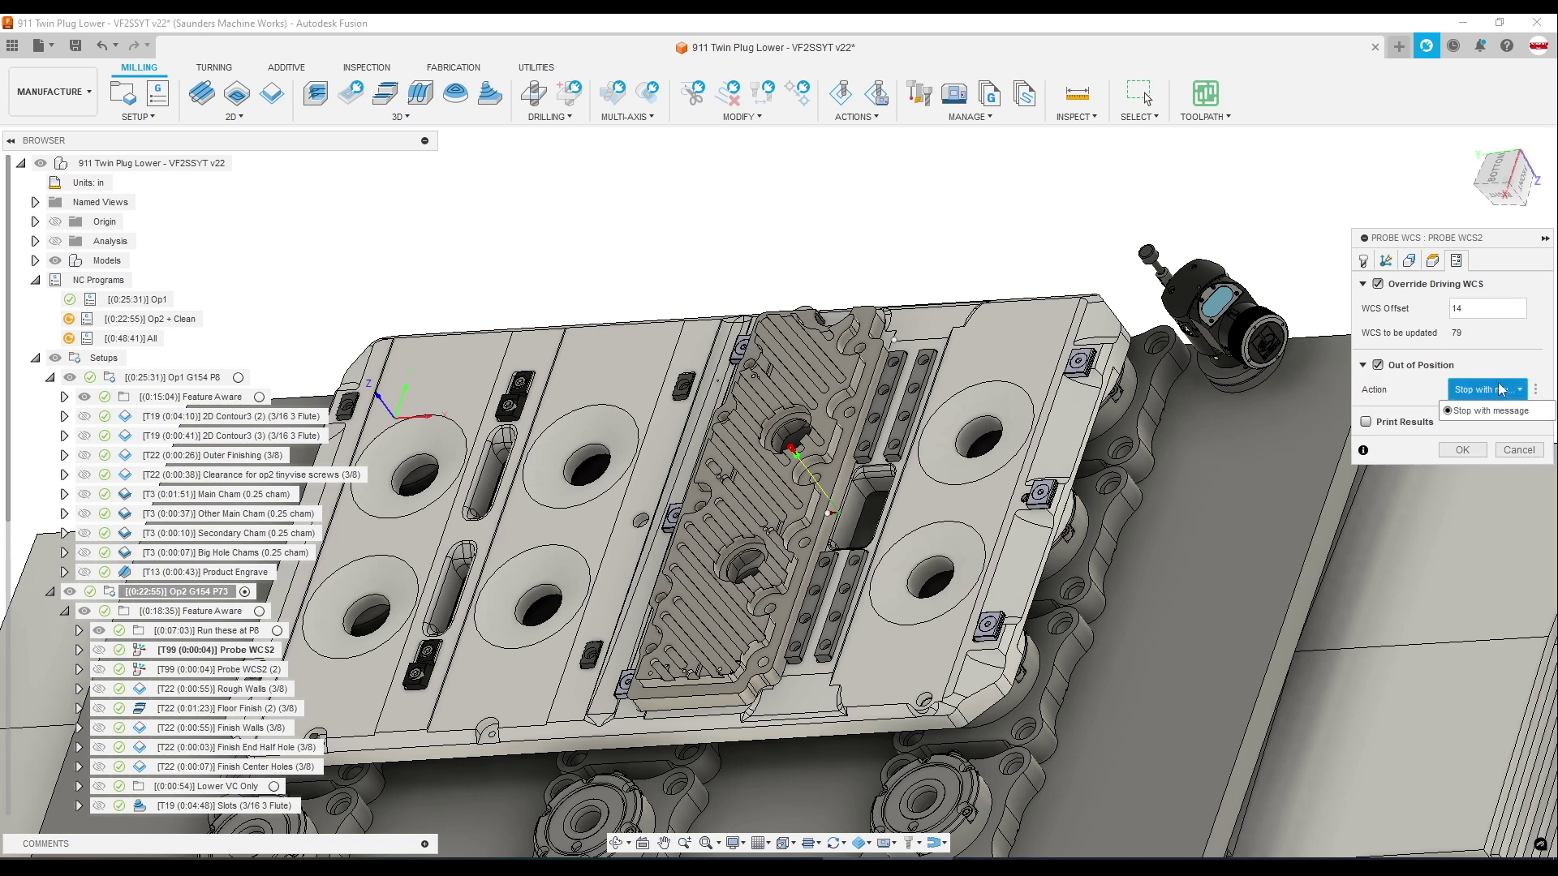
{"action": "left_click", "coordinate": [1497, 409]}
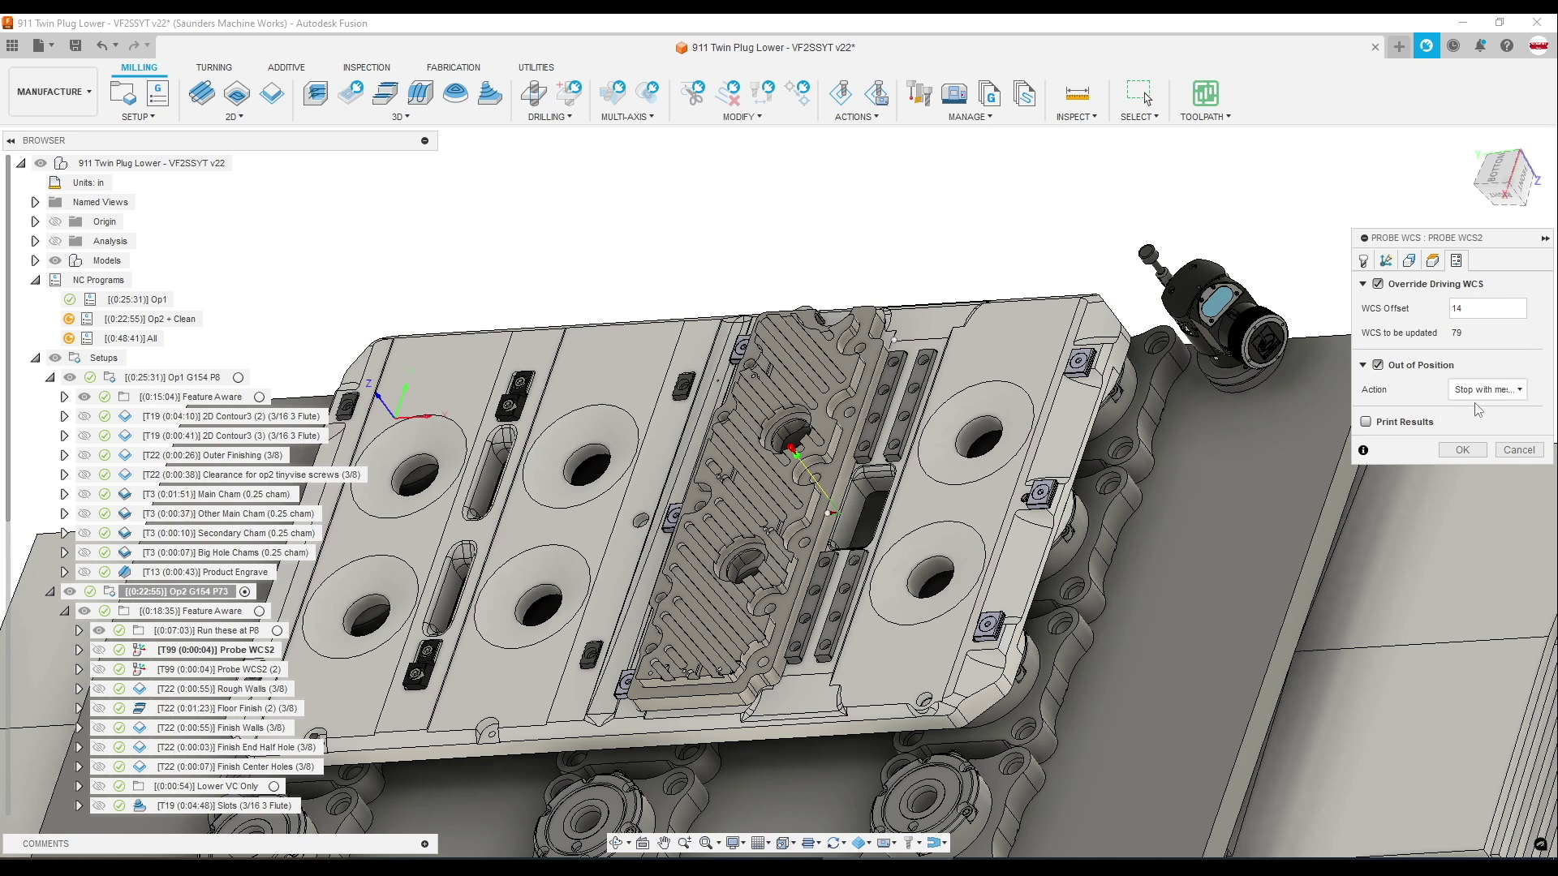
{"action": "left_click", "coordinate": [1412, 261]}
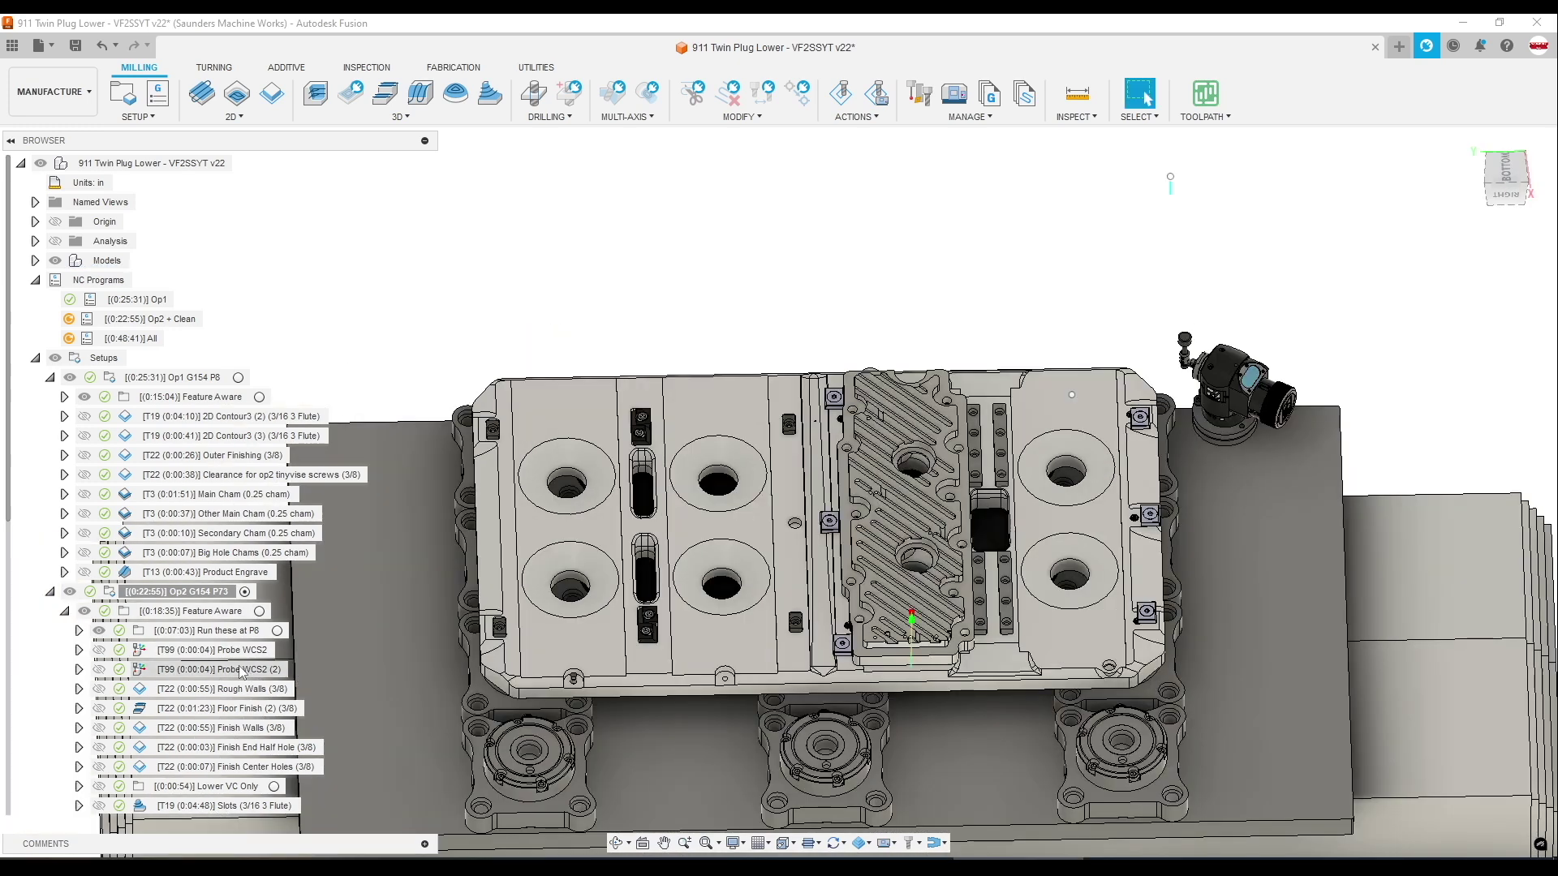
Turn off Override Driving WCS in Probe WCS2's Actions settings and confirm
{"action": "double_click", "coordinate": [221, 655]}
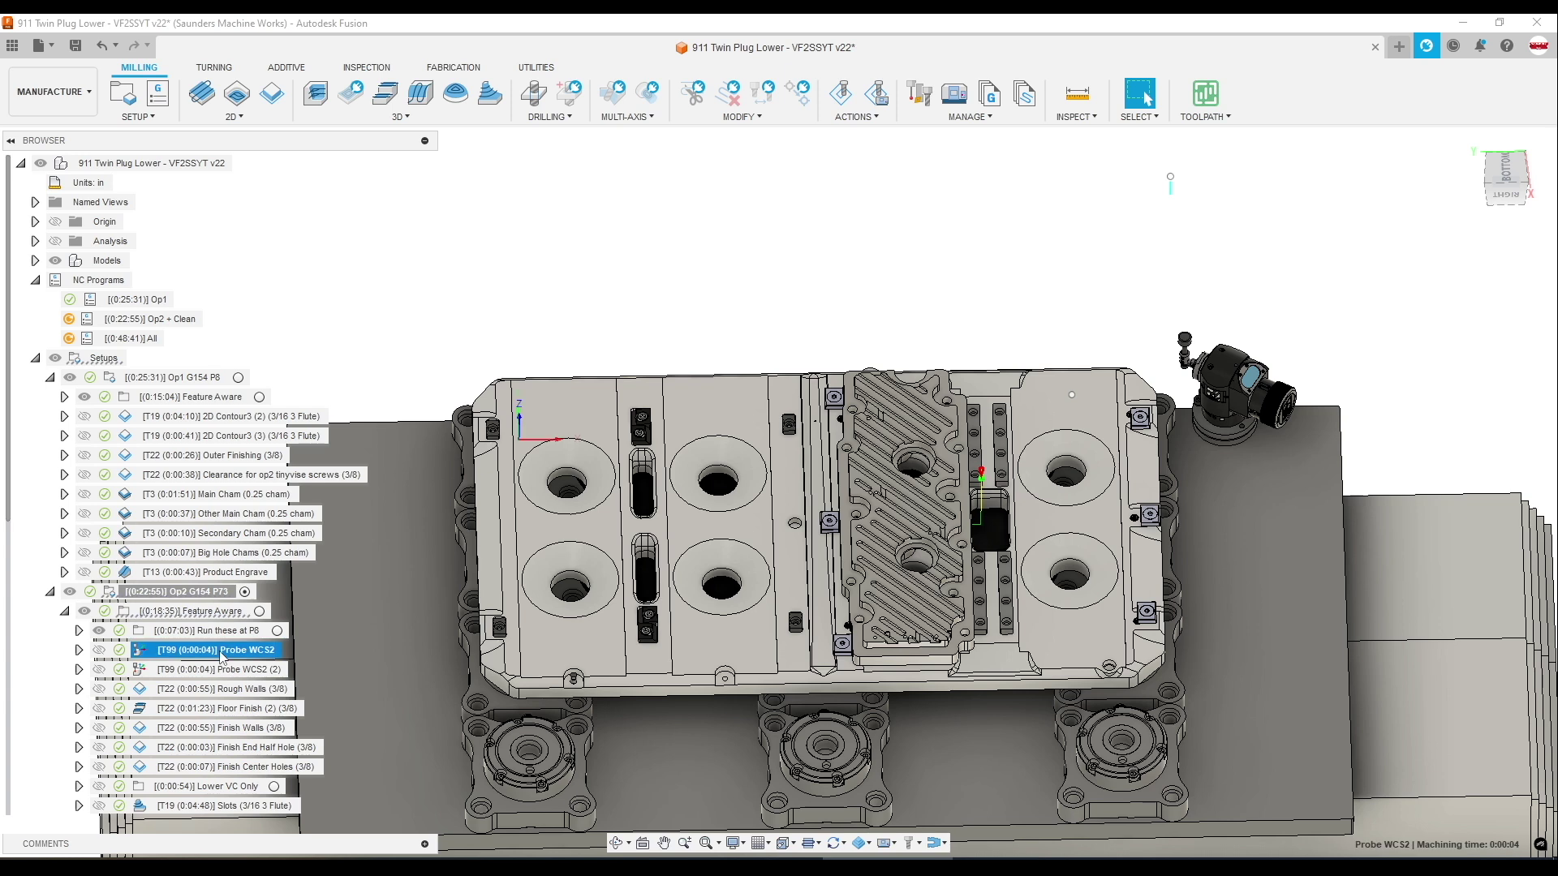
{"action": "left_click", "coordinate": [1432, 260]}
{"action": "left_click", "coordinate": [1456, 261]}
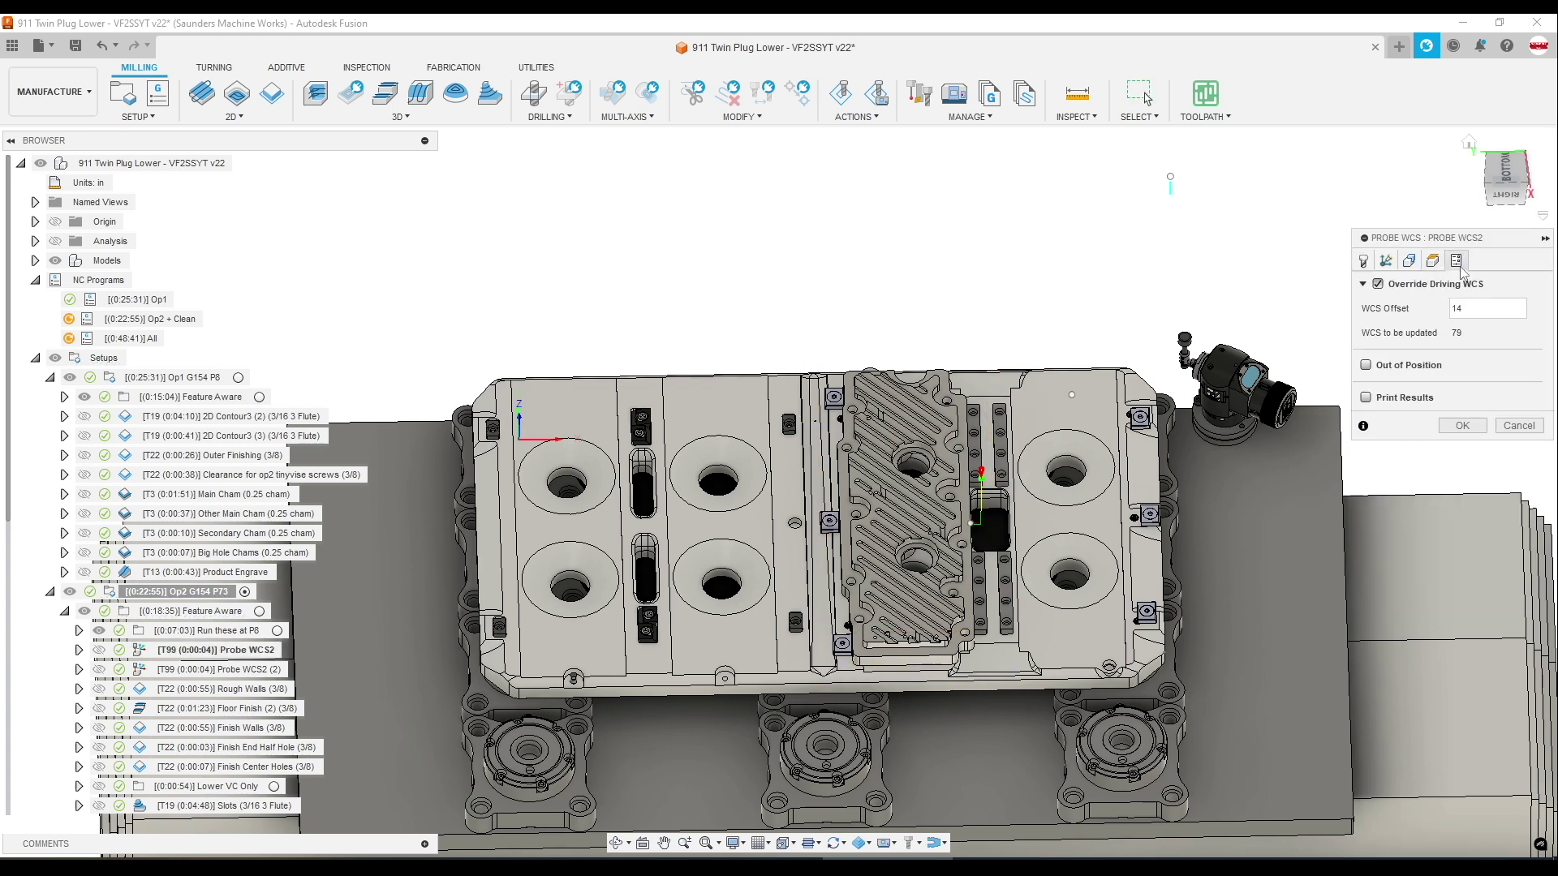
{"action": "left_click", "coordinate": [1379, 285]}
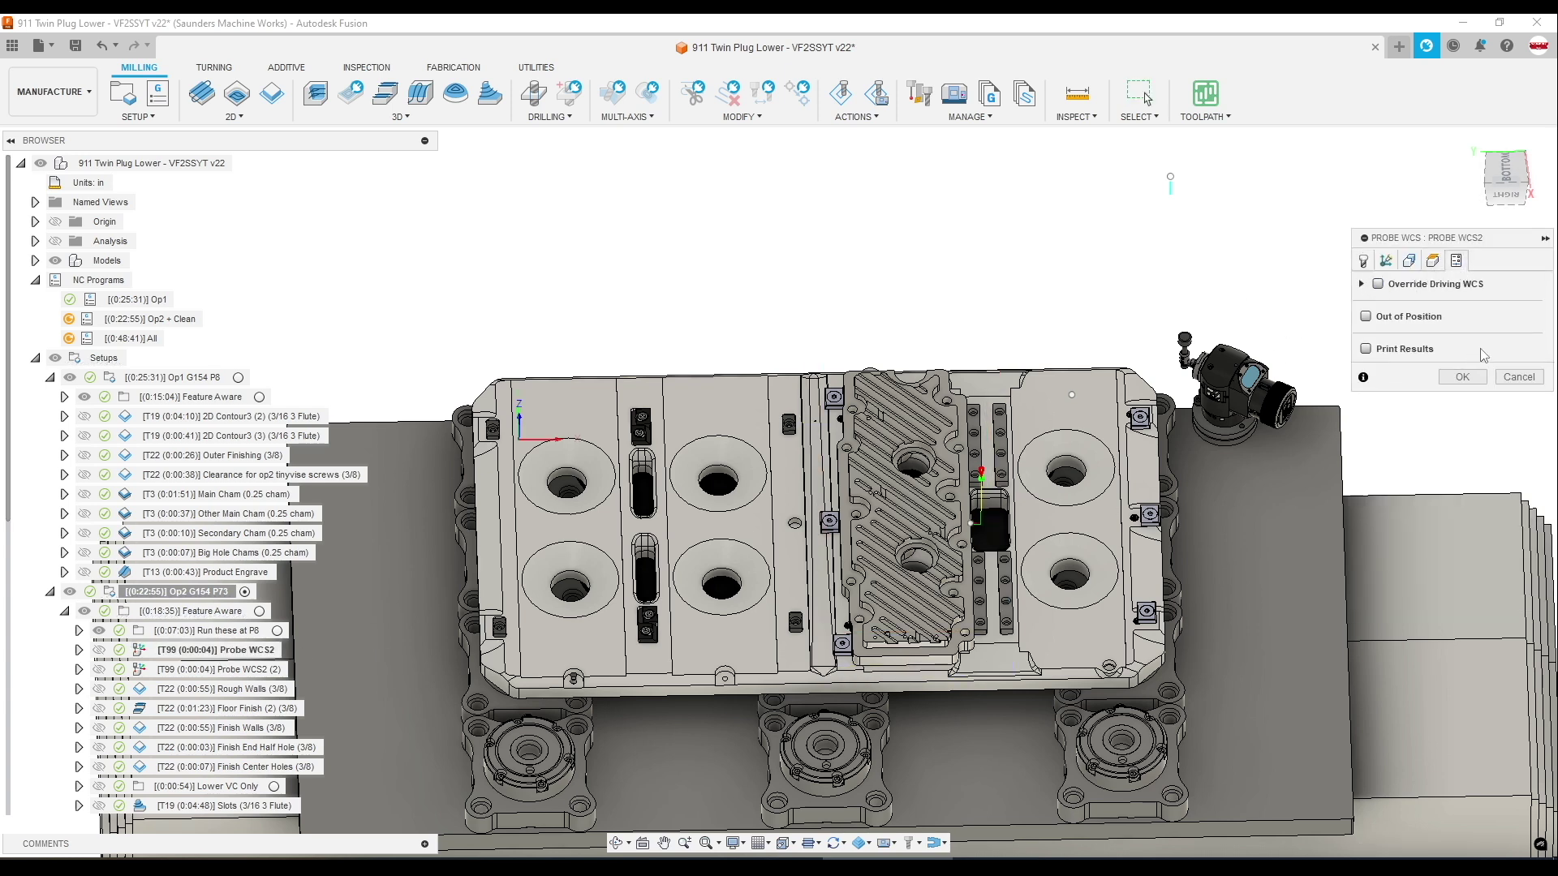
{"action": "left_click", "coordinate": [1462, 383]}
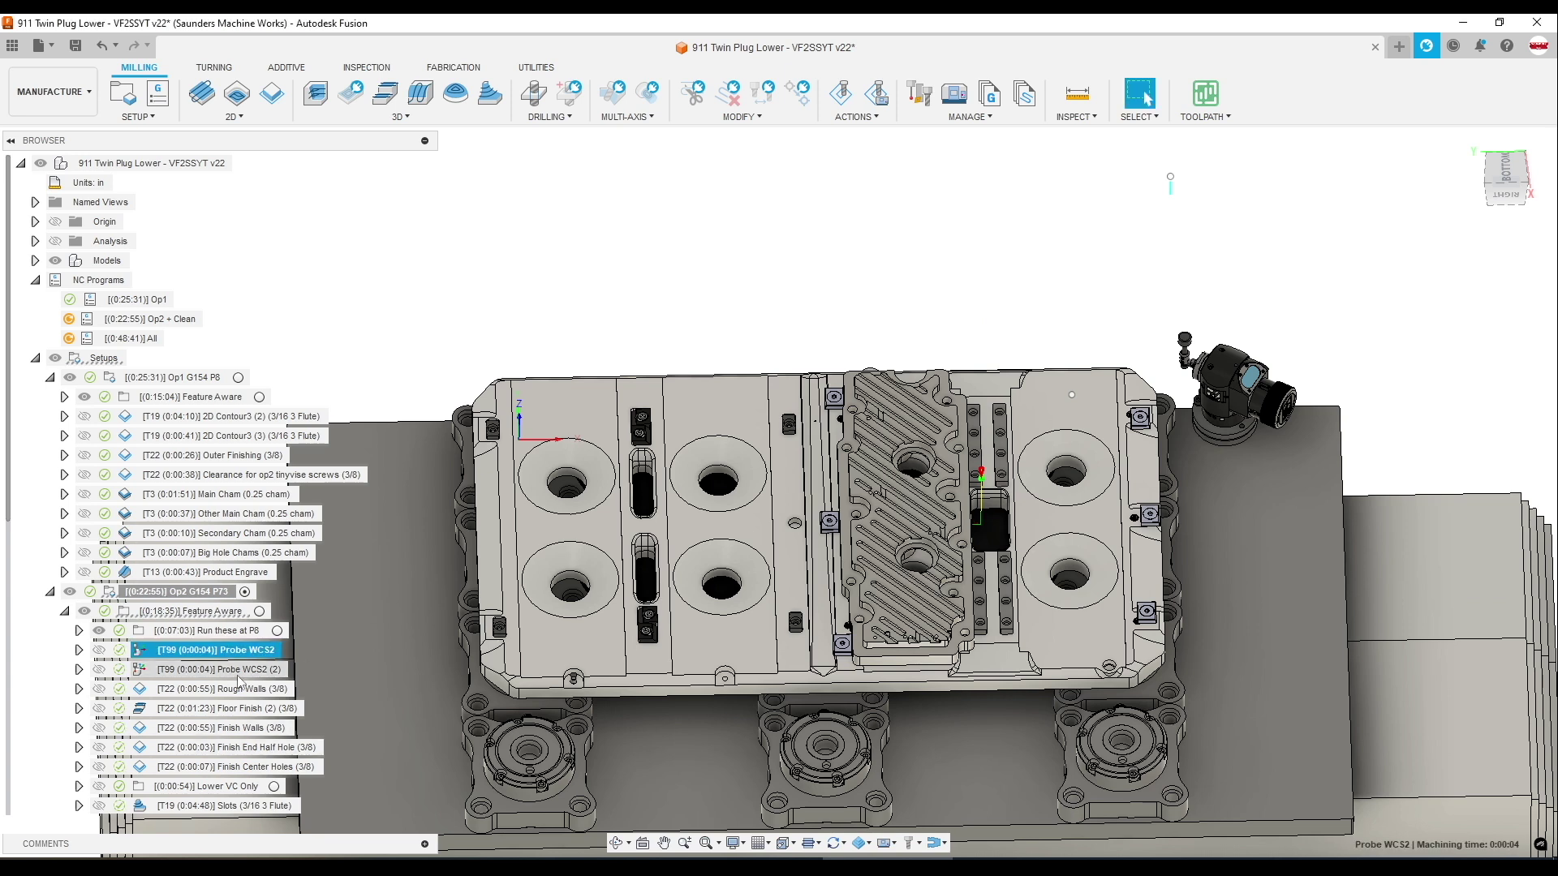
Check Probe WCS2 (2) without changes, then reselect Probe WCS2
{"action": "double_click", "coordinate": [221, 669]}
{"action": "left_click", "coordinate": [1503, 378]}
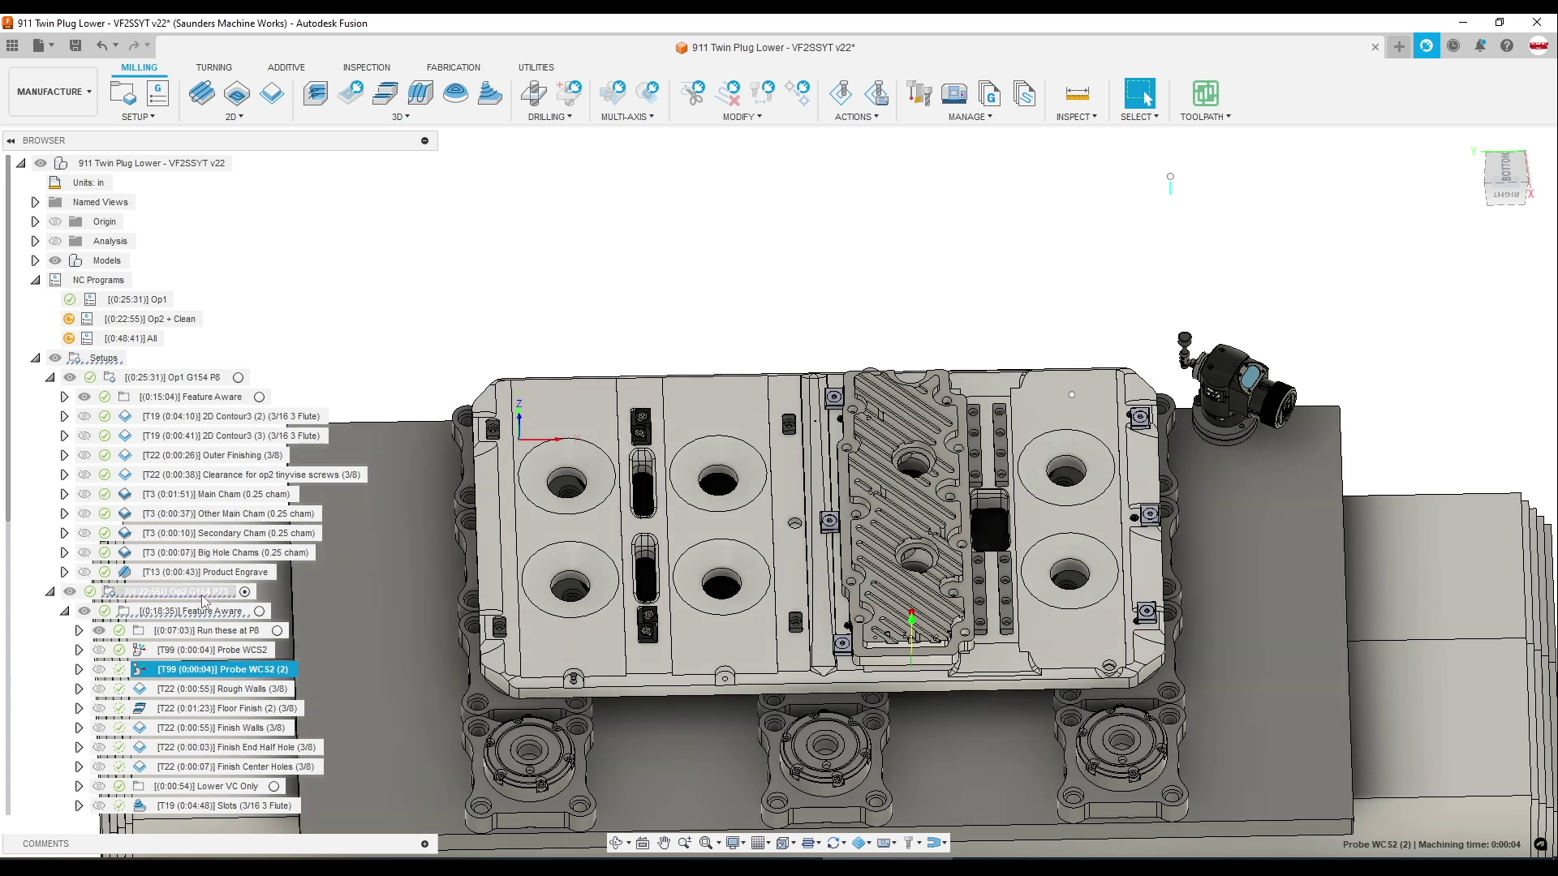
{"action": "left_click", "coordinate": [219, 652]}
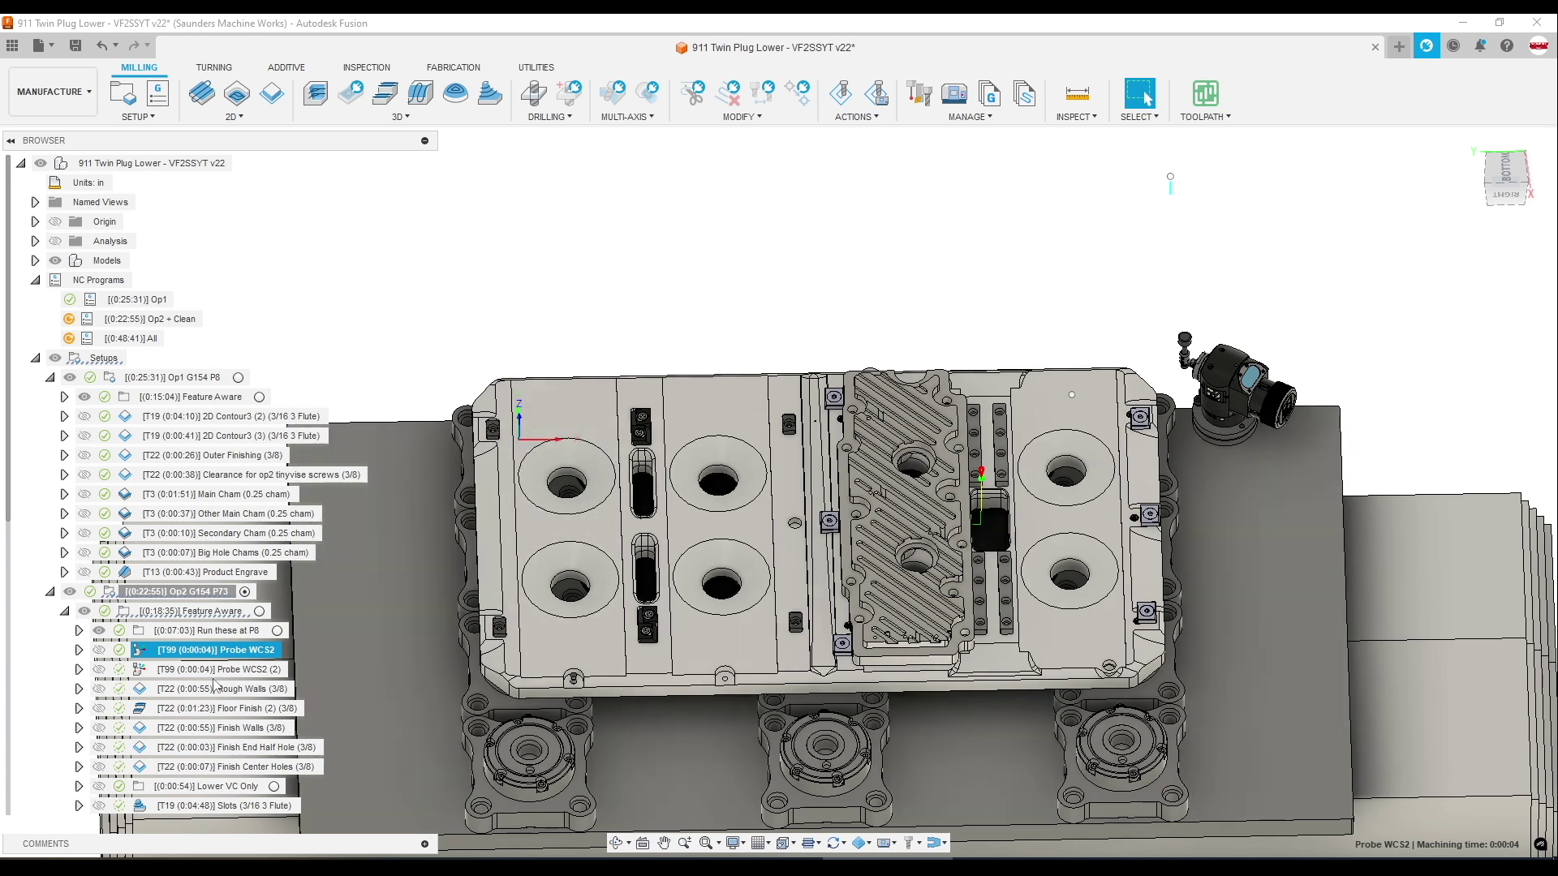
Expand the Run these at P8 folder and select its toolpaths
{"action": "left_click", "coordinate": [206, 638]}
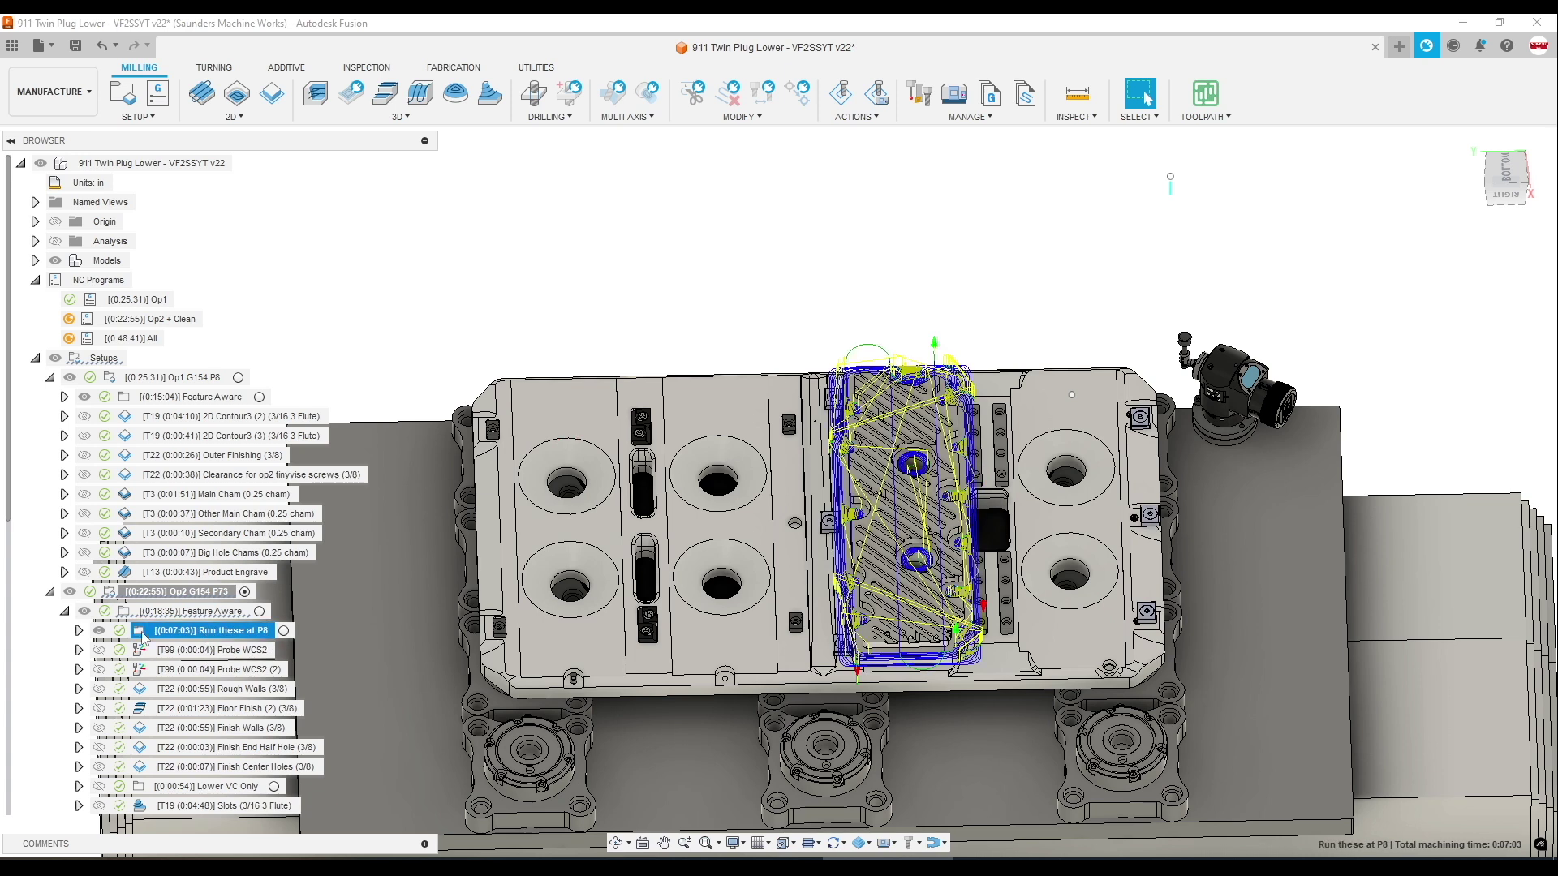
{"action": "left_click", "coordinate": [83, 631]}
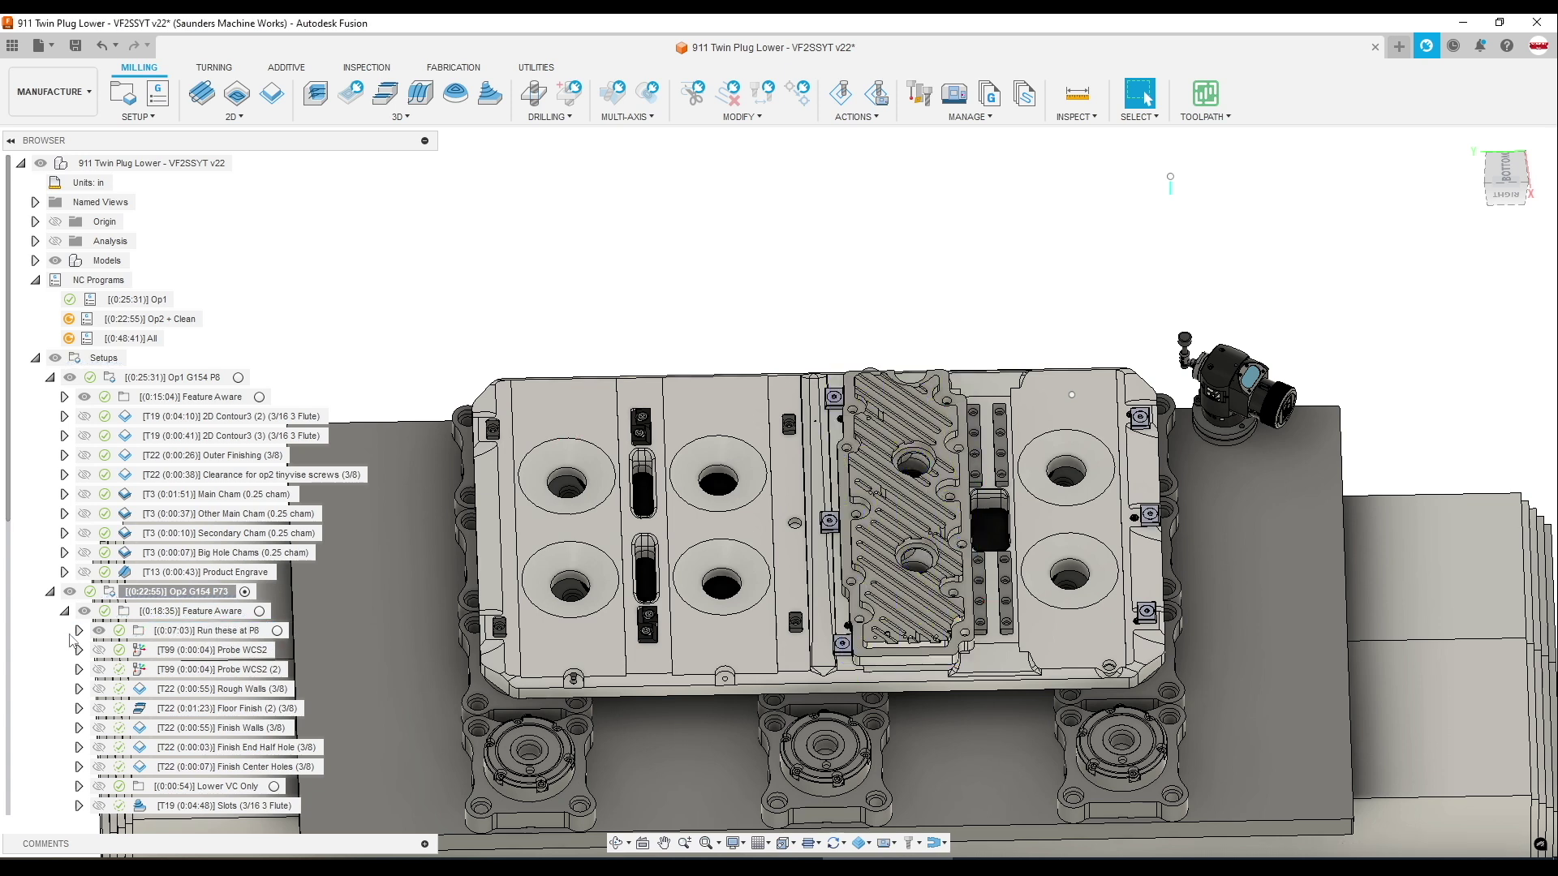
{"action": "left_click", "coordinate": [79, 631]}
{"action": "left_click", "coordinate": [194, 633]}
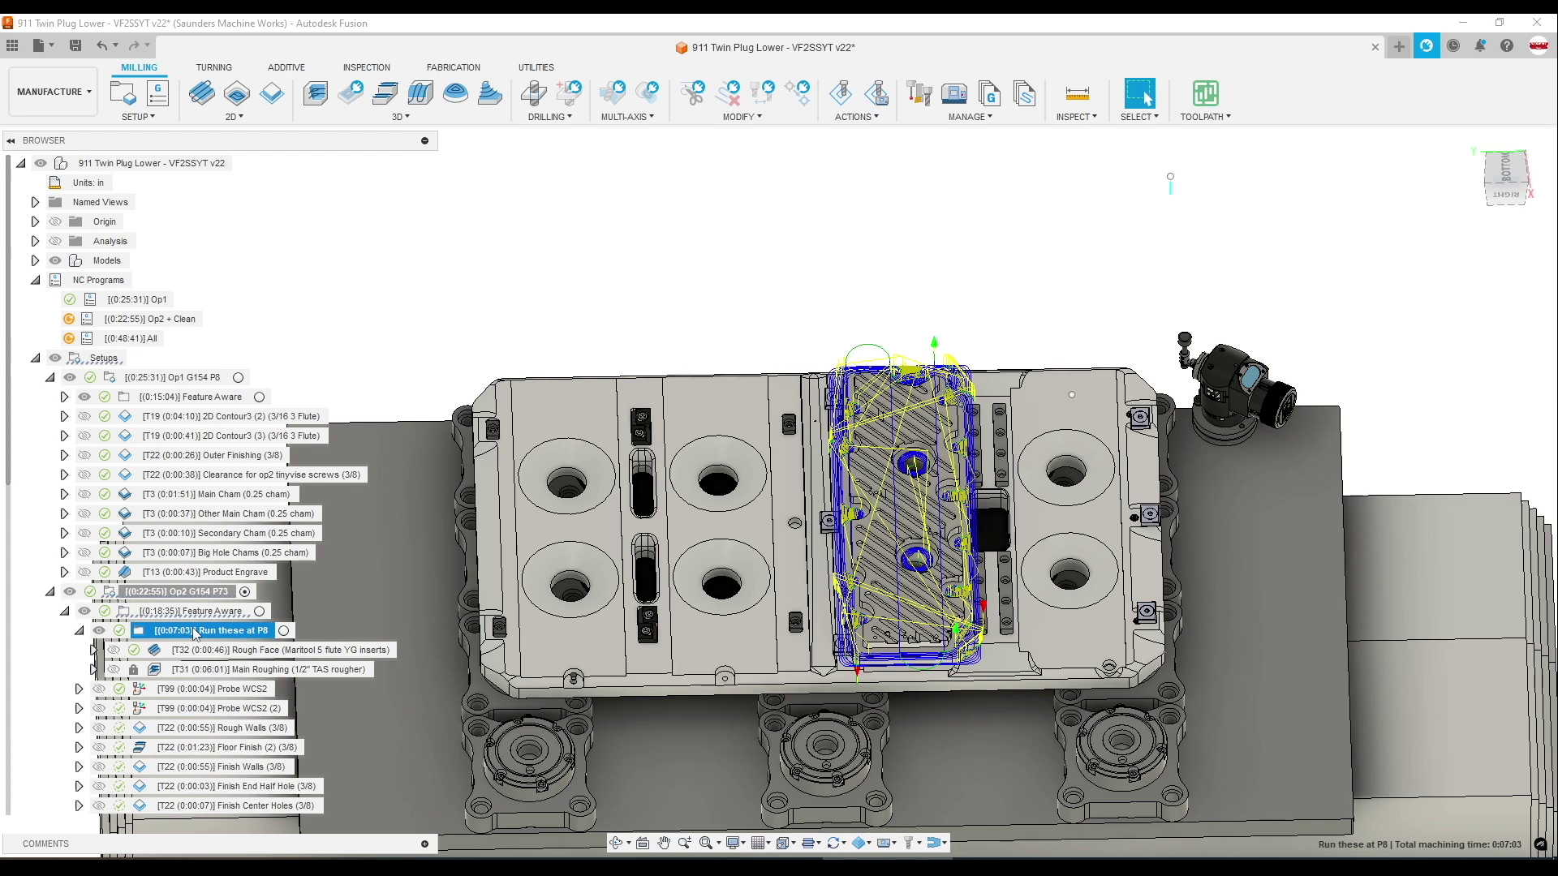
{"action": "scroll", "coordinate": [933, 430], "scroll_direction": "up", "scroll_amount": 3}
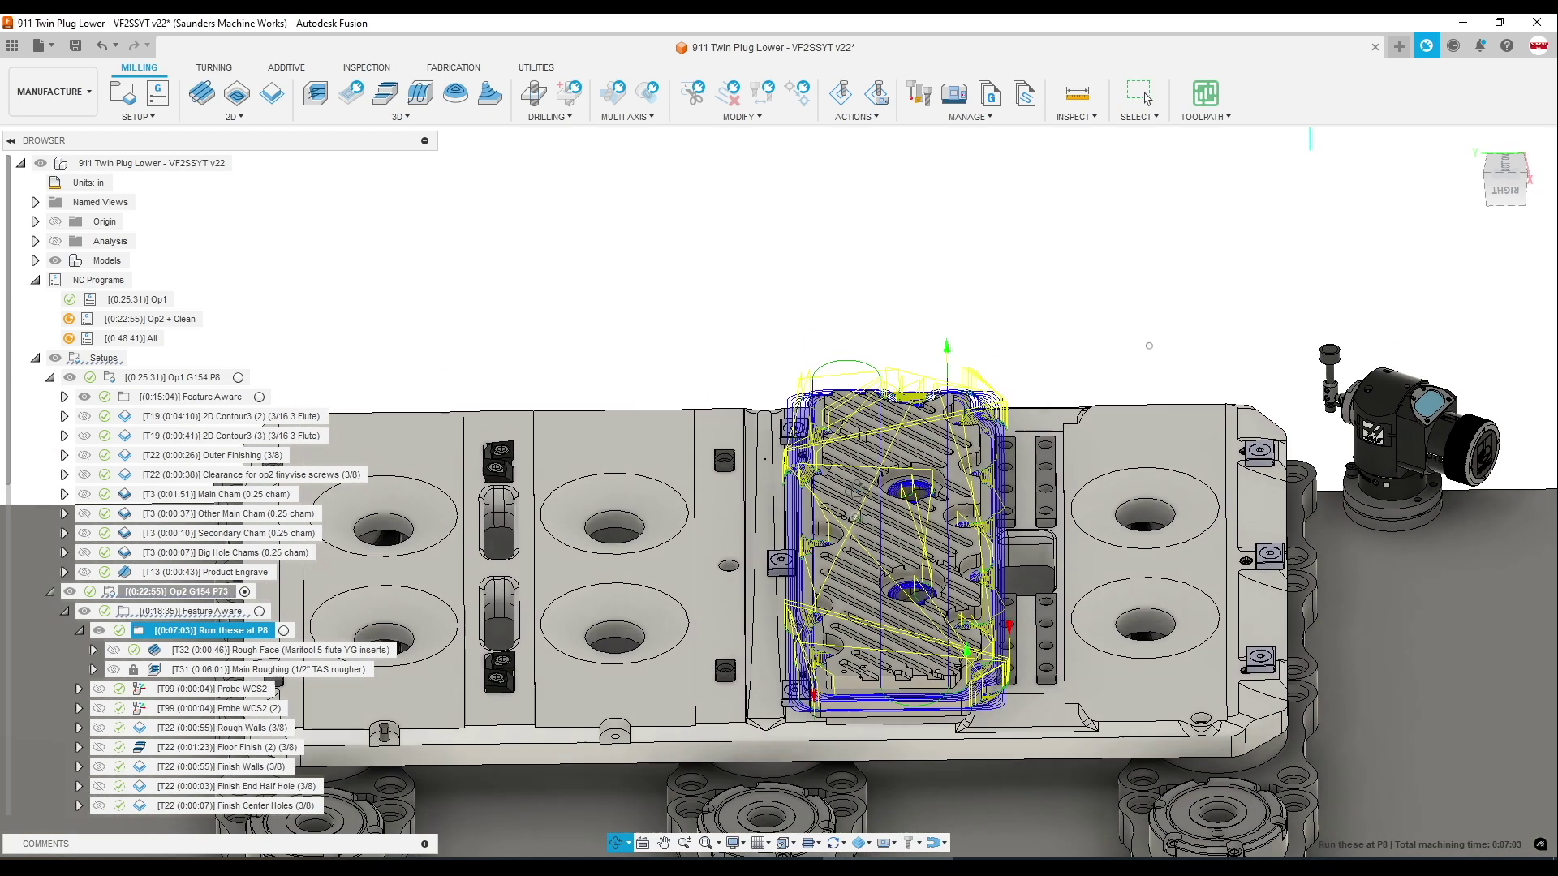
{"action": "middle_click_drag", "start_coordinate": [855, 491], "coordinate": [854, 477], "text": "shift"}
{"action": "scroll", "coordinate": [853, 477], "scroll_direction": "down", "scroll_amount": 3}
Select the Op2 G154 P73 setup and orbit down onto its stock and fixture
{"action": "left_click", "coordinate": [182, 592]}
{"action": "scroll", "coordinate": [616, 494], "scroll_direction": "up", "scroll_amount": 2}
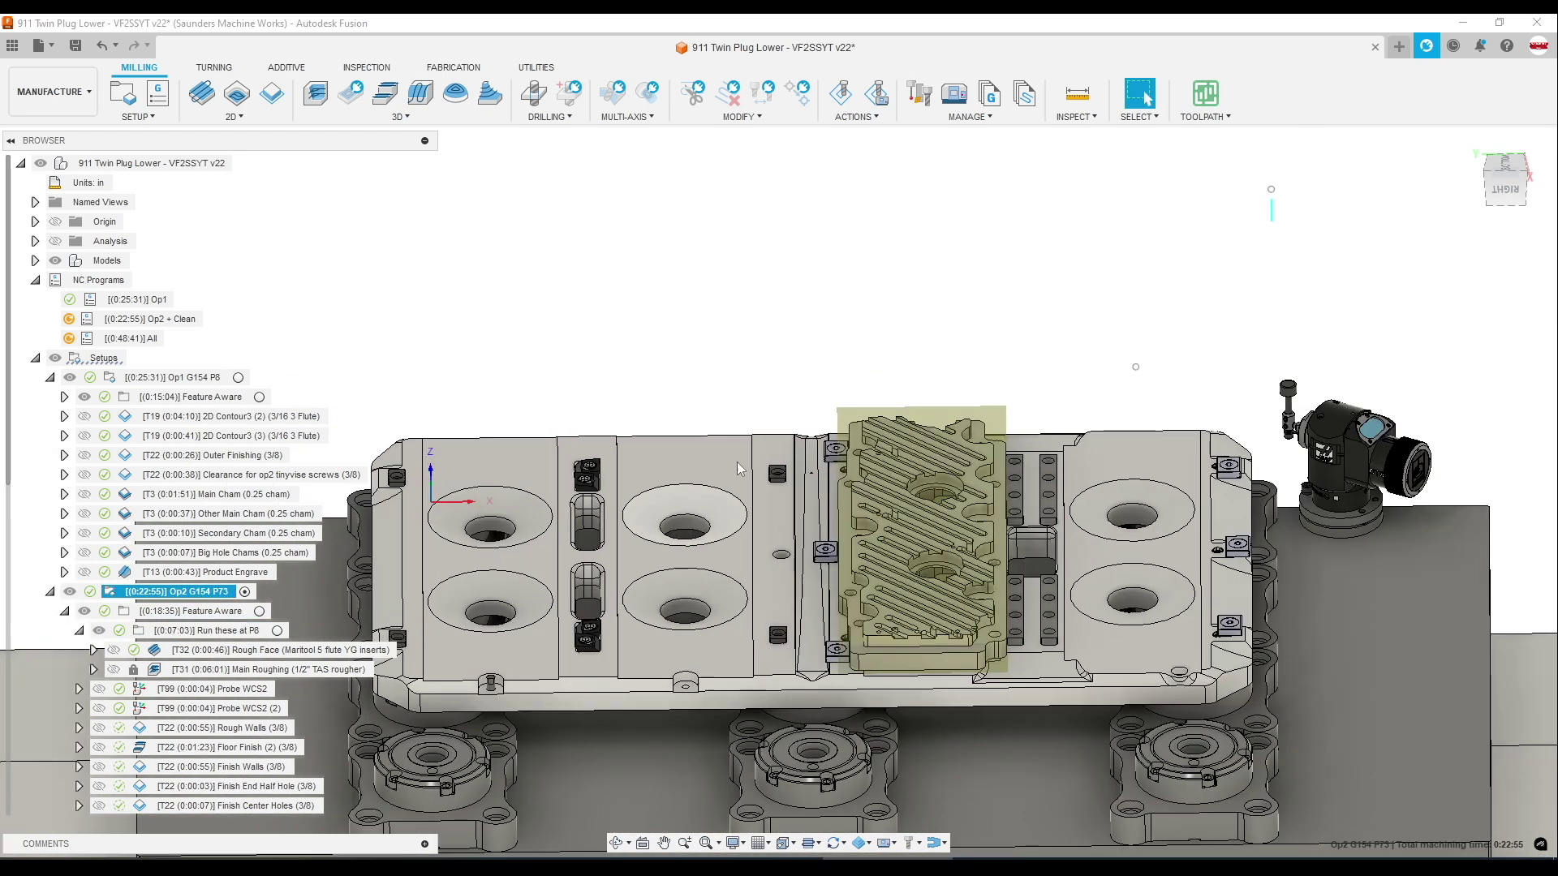
{"action": "scroll", "coordinate": [778, 353], "scroll_direction": "up", "scroll_amount": 1}
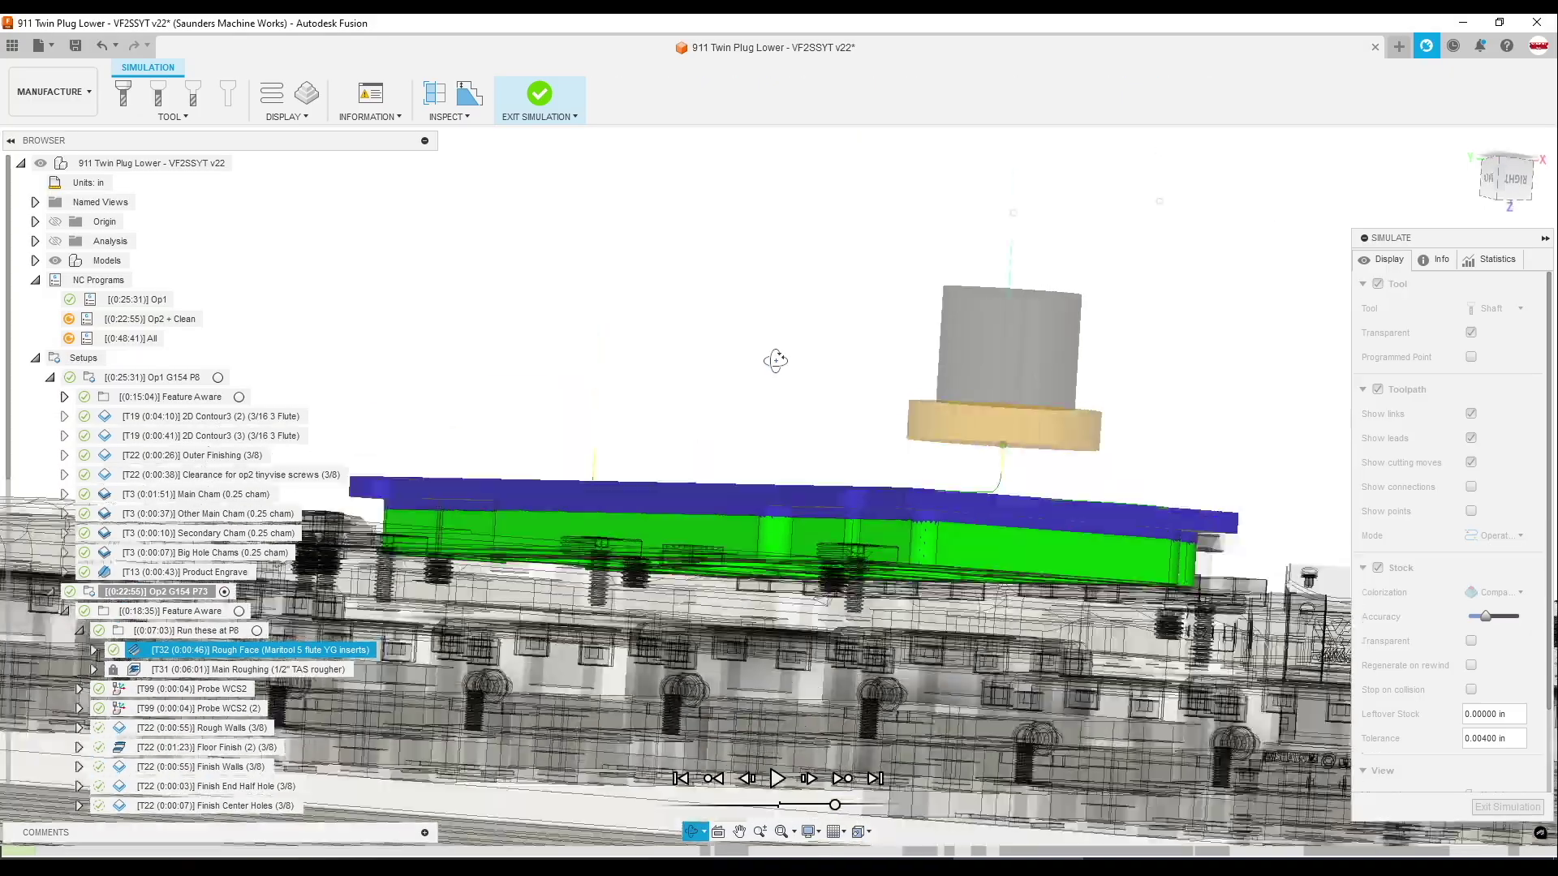
{"action": "middle_click_drag", "start_coordinate": [776, 361], "coordinate": [686, 398], "text": "shift"}
{"action": "middle_click_drag", "start_coordinate": [794, 396], "coordinate": [698, 400]}
{"action": "middle_click_drag", "start_coordinate": [698, 399], "coordinate": [1010, 306], "text": "shift"}
{"action": "scroll", "coordinate": [931, 484], "scroll_direction": "down", "scroll_amount": 3}
{"action": "scroll", "coordinate": [974, 333], "scroll_direction": "down", "scroll_amount": 3}
{"action": "middle_click_drag", "start_coordinate": [962, 376], "coordinate": [925, 479], "text": "shift"}
{"action": "scroll", "coordinate": [925, 478], "scroll_direction": "down", "scroll_amount": 1}
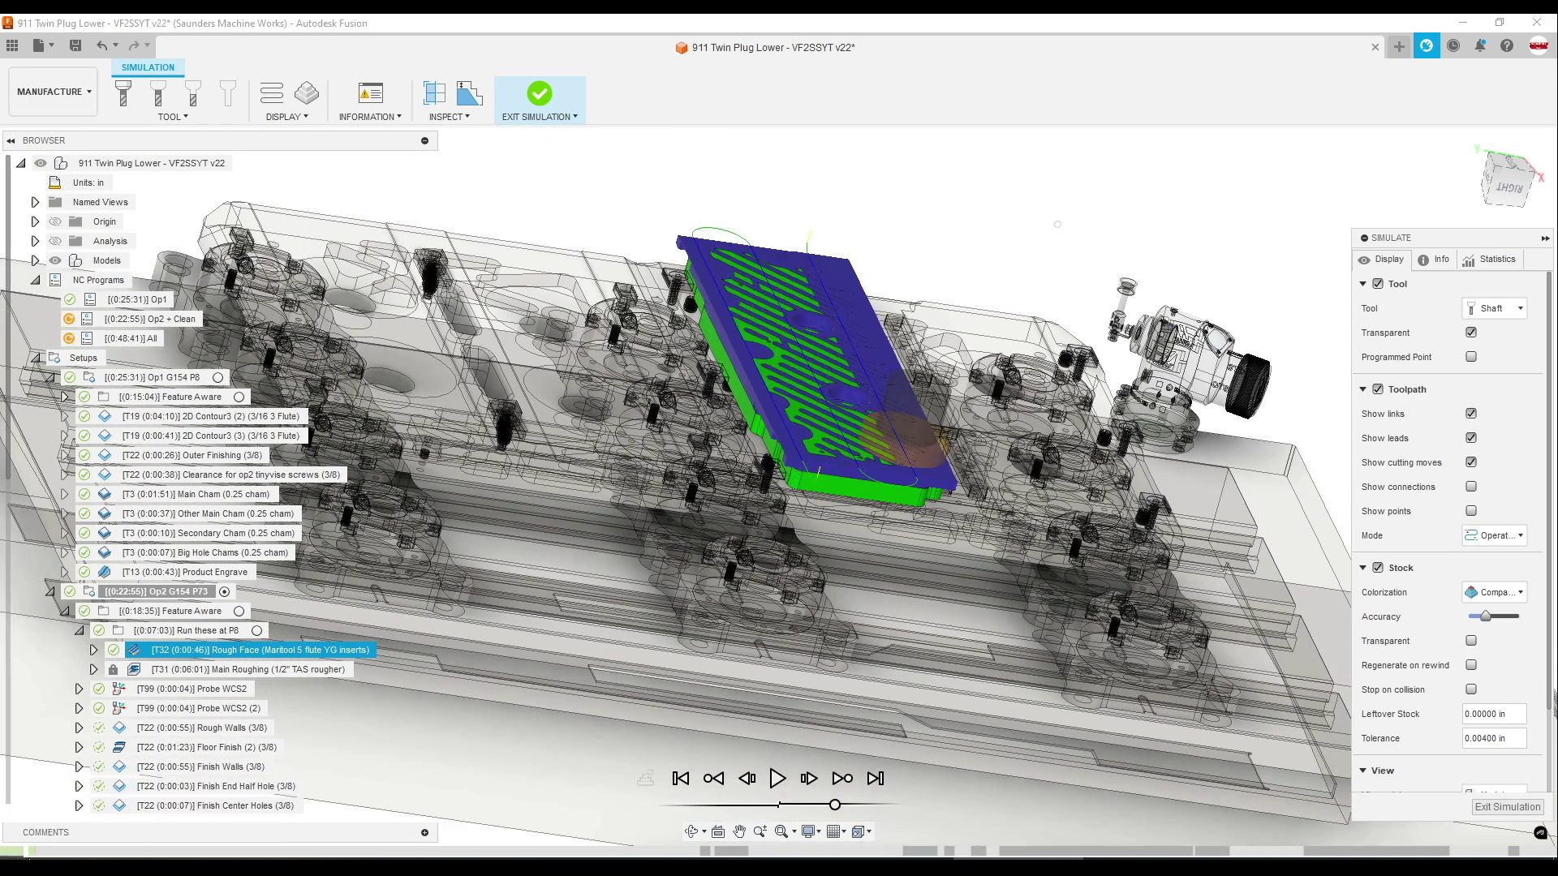
Scrub the simulation from Rough Face into Main Roughing and view the roughed part from above
{"action": "left_click_drag", "start_coordinate": [30, 852], "coordinate": [43, 852]}
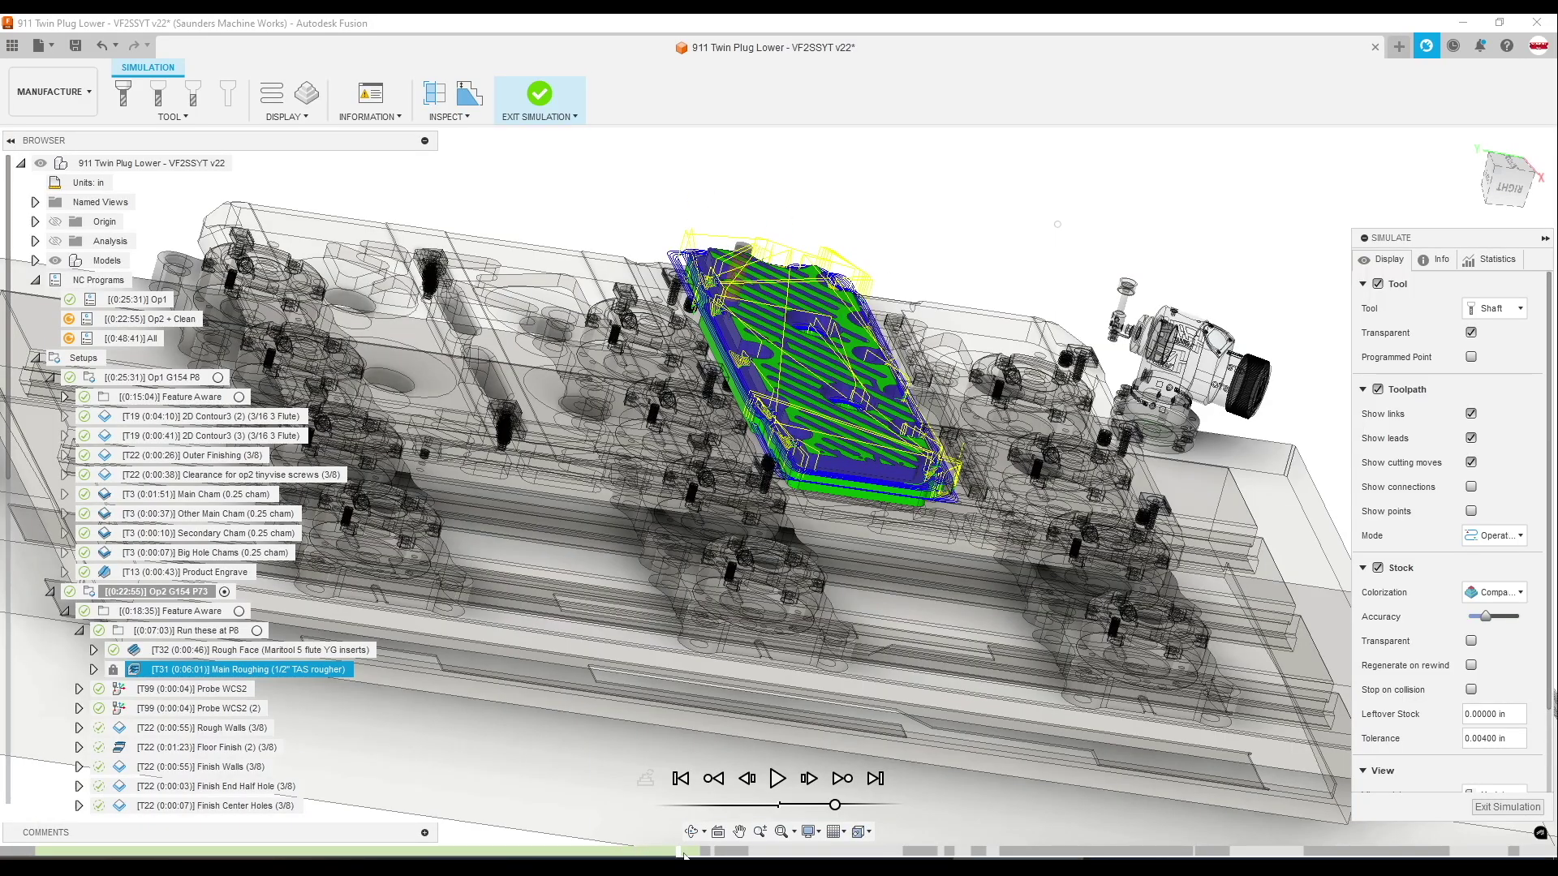
{"action": "left_click_drag", "start_coordinate": [684, 856], "coordinate": [689, 855]}
{"action": "scroll", "coordinate": [845, 468], "scroll_direction": "up", "scroll_amount": 3}
{"action": "middle_click_drag", "start_coordinate": [904, 431], "coordinate": [986, 616]}
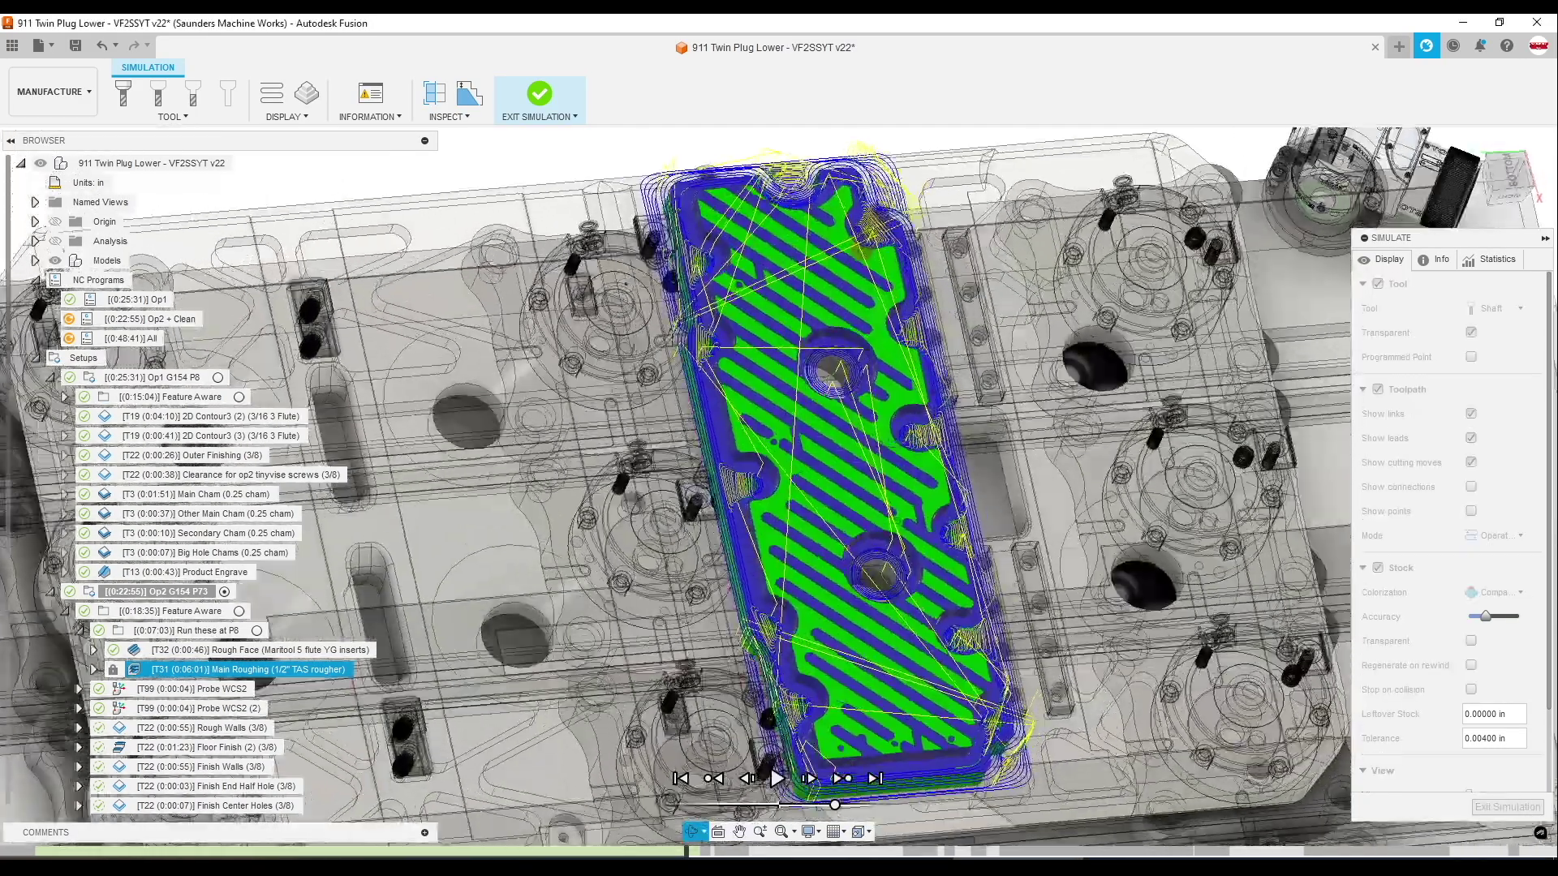
{"action": "middle_click_drag", "start_coordinate": [957, 244], "coordinate": [1110, 159], "text": "shift"}
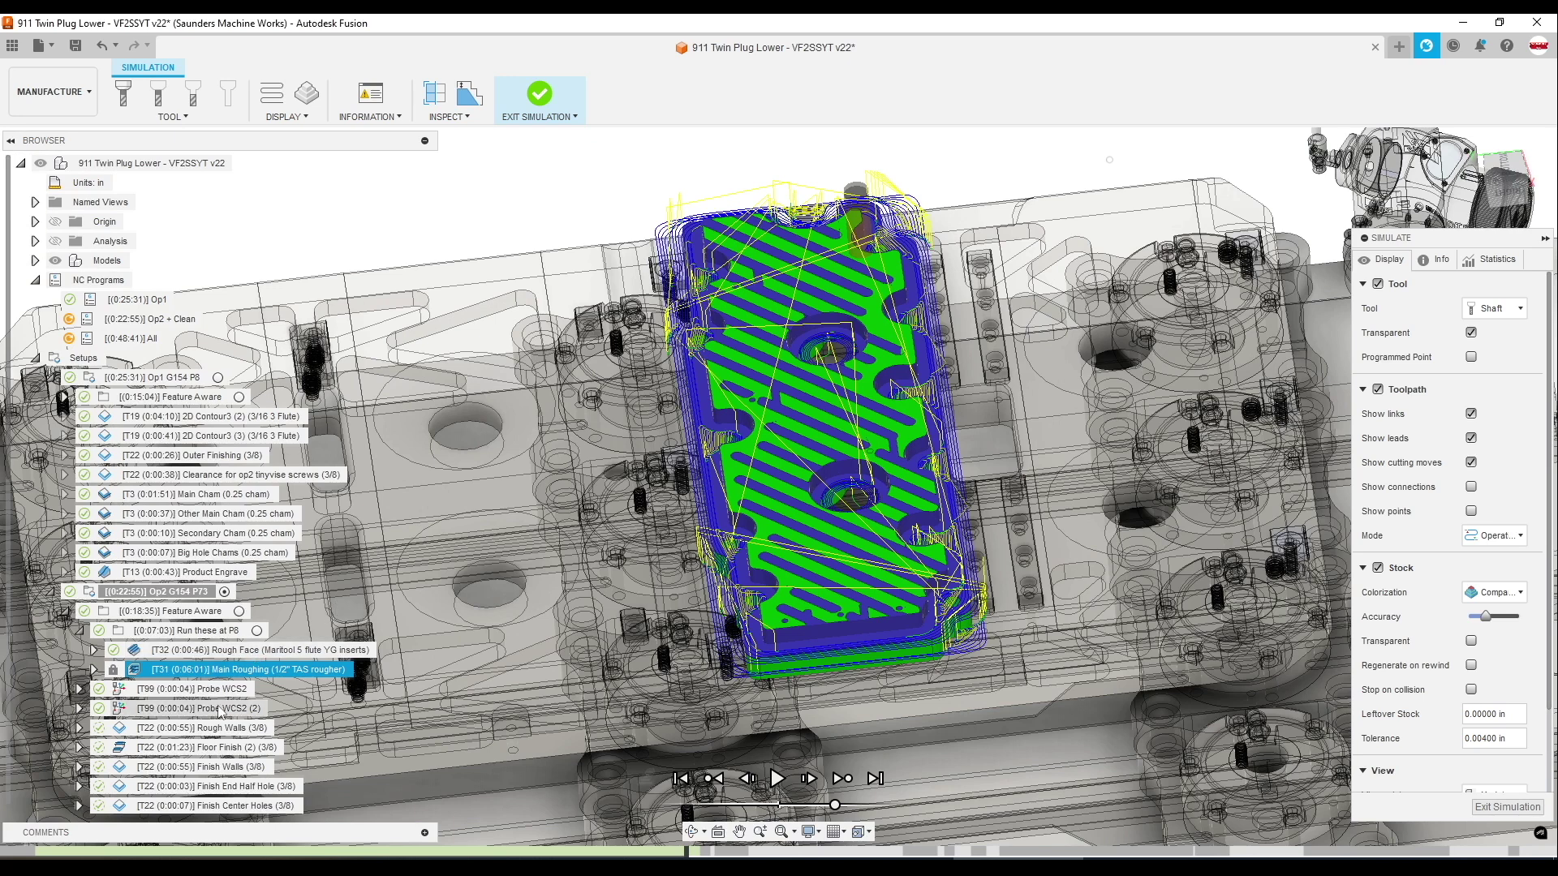
{"action": "key", "text": "Escape"}
{"action": "left_click", "coordinate": [193, 688]}
Review Main Roughing's adaptive settings and close them without changes
{"action": "double_click", "coordinate": [197, 671]}
{"action": "left_click", "coordinate": [886, 459]}
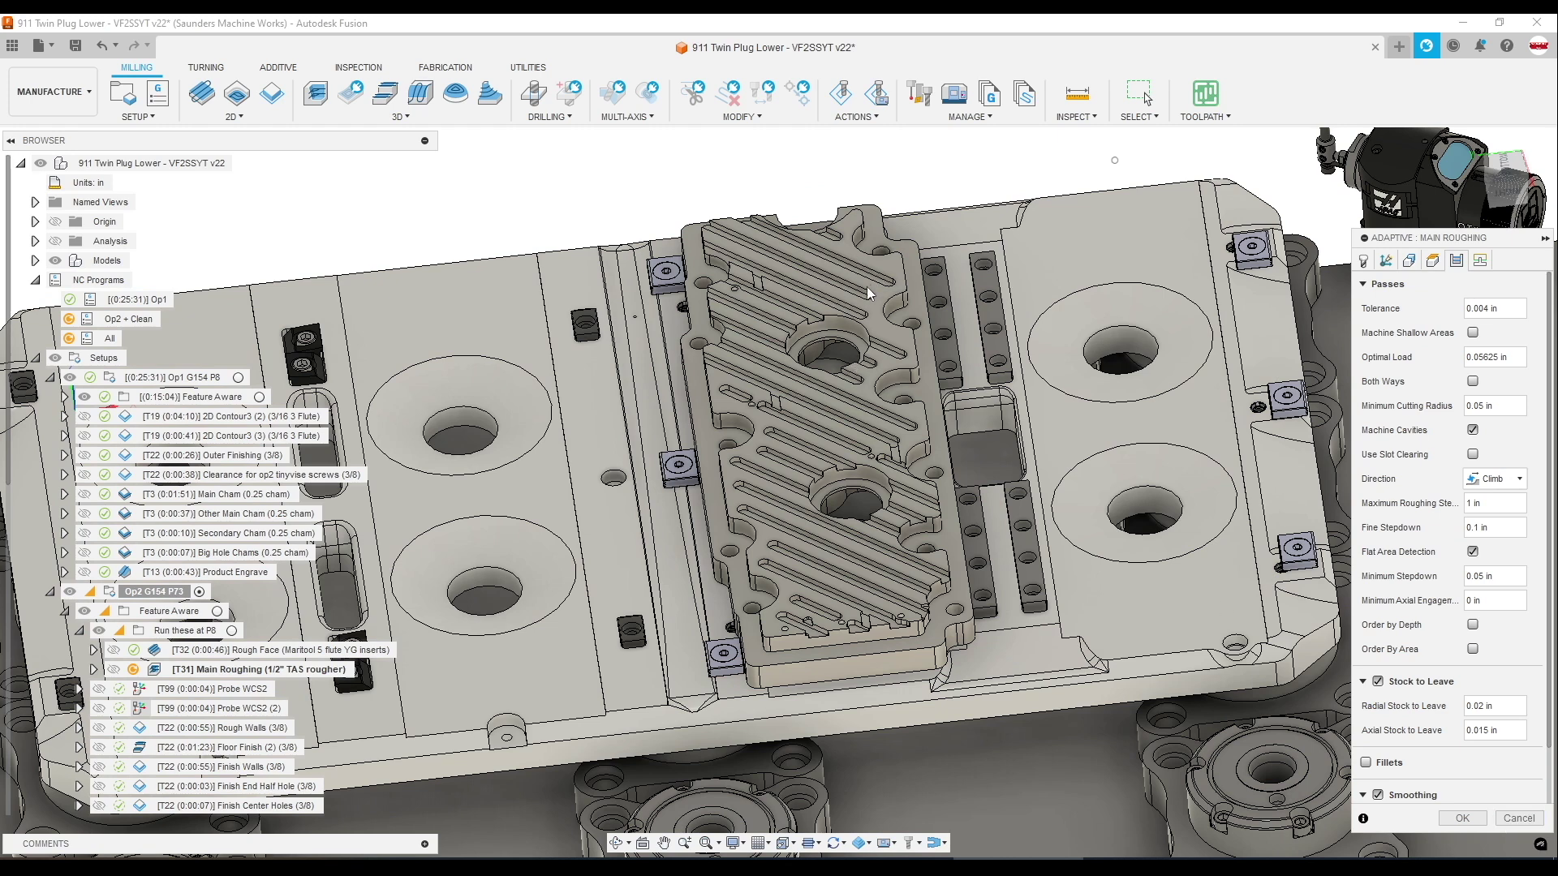
{"action": "left_click", "coordinate": [1518, 818]}
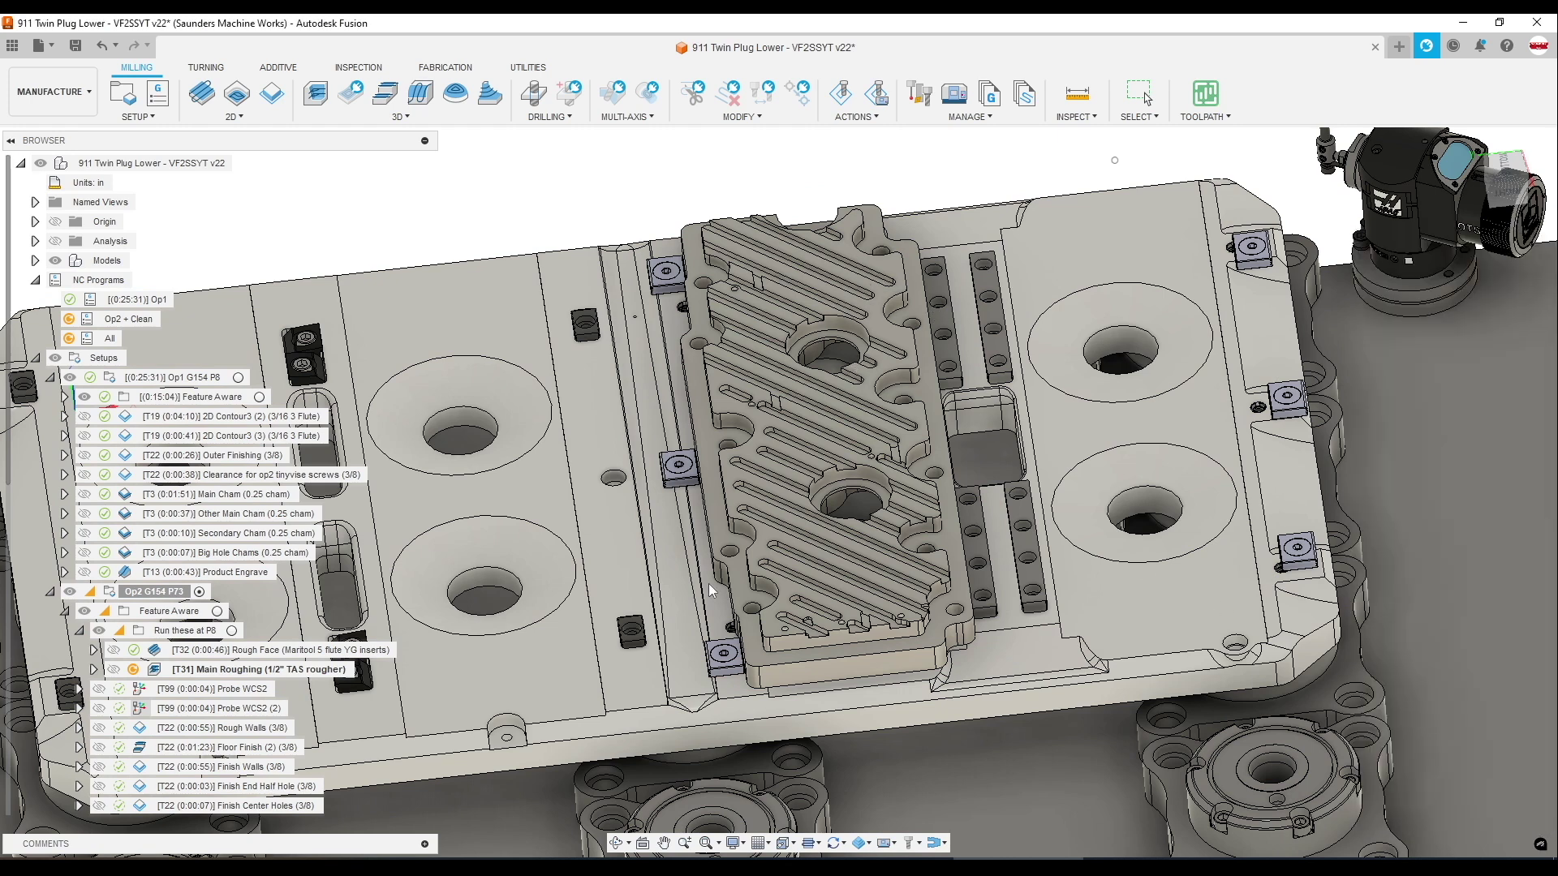
Show the Rough Face and Main Roughing toolpaths together over the Op2 part
{"action": "left_click", "coordinate": [213, 708]}
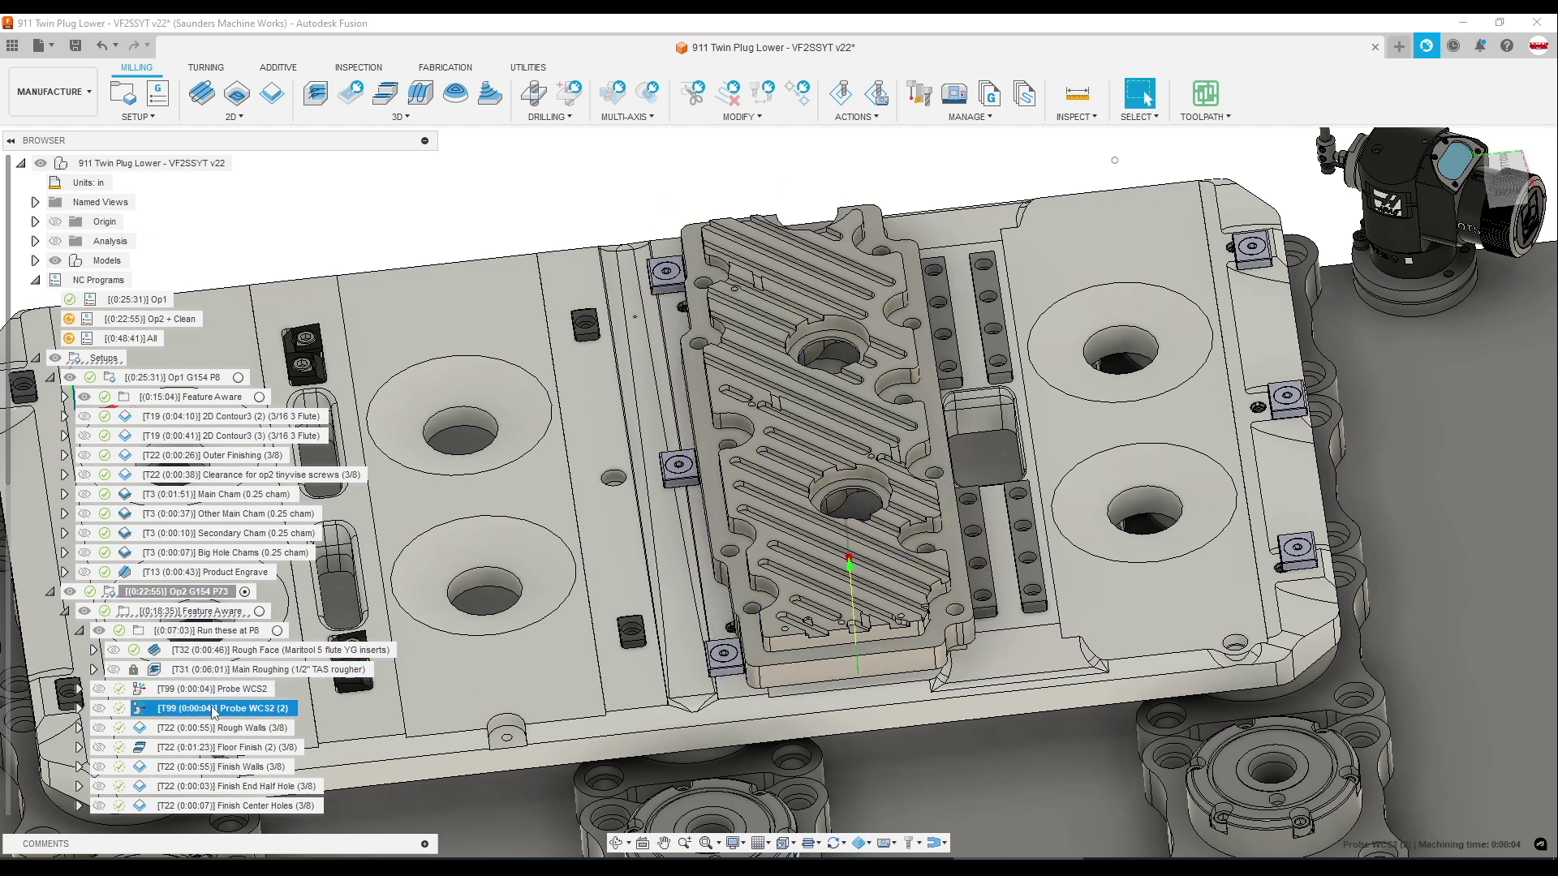
{"action": "left_click", "coordinate": [215, 653]}
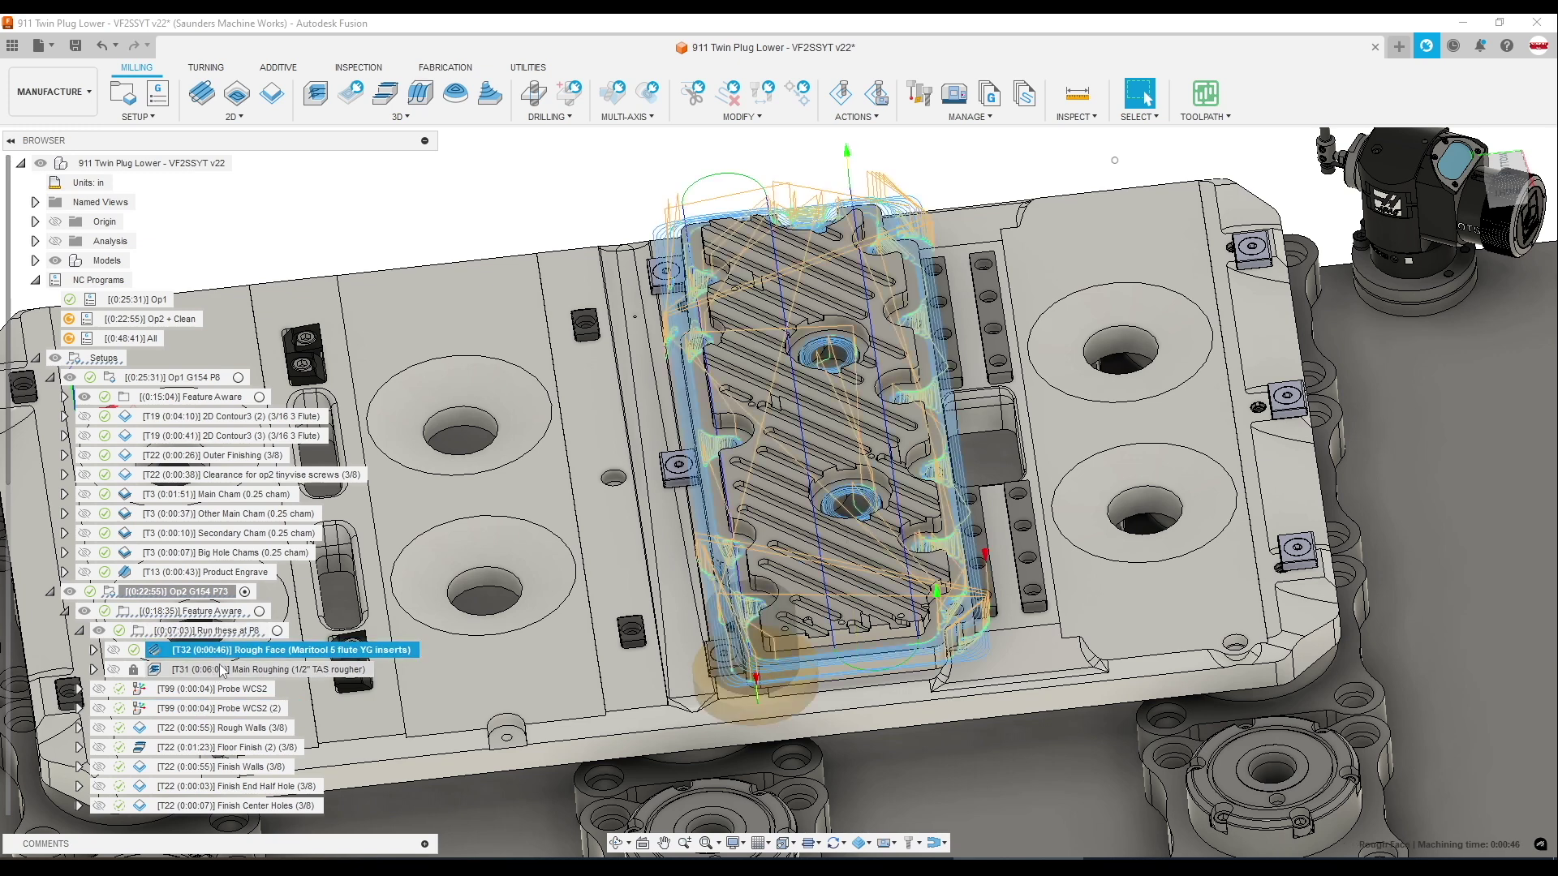
{"action": "left_click", "coordinate": [220, 669]}
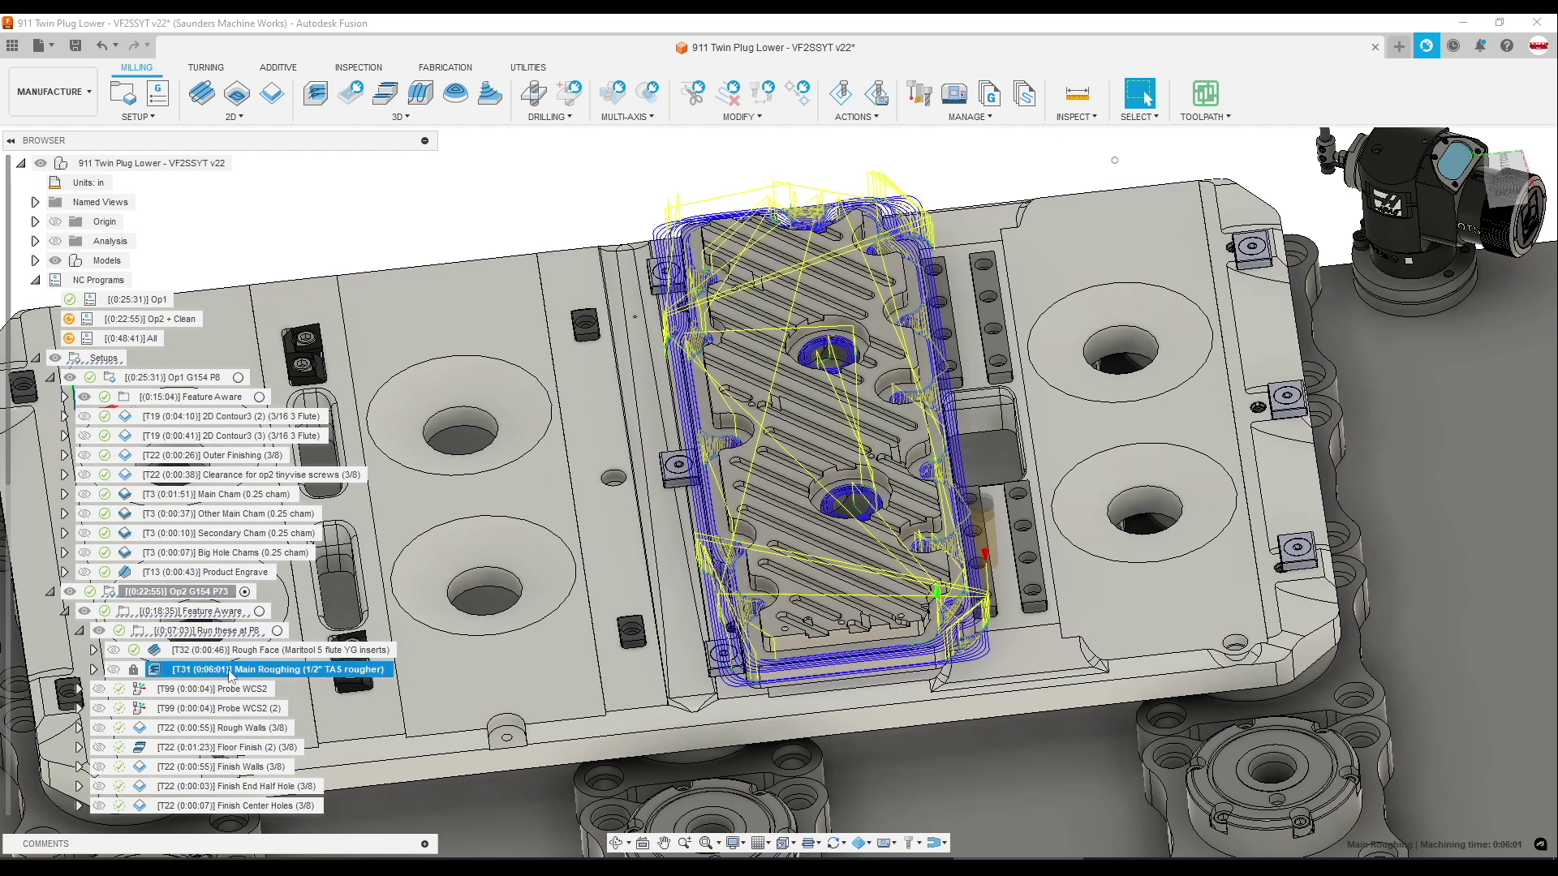
{"action": "left_click", "coordinate": [217, 592]}
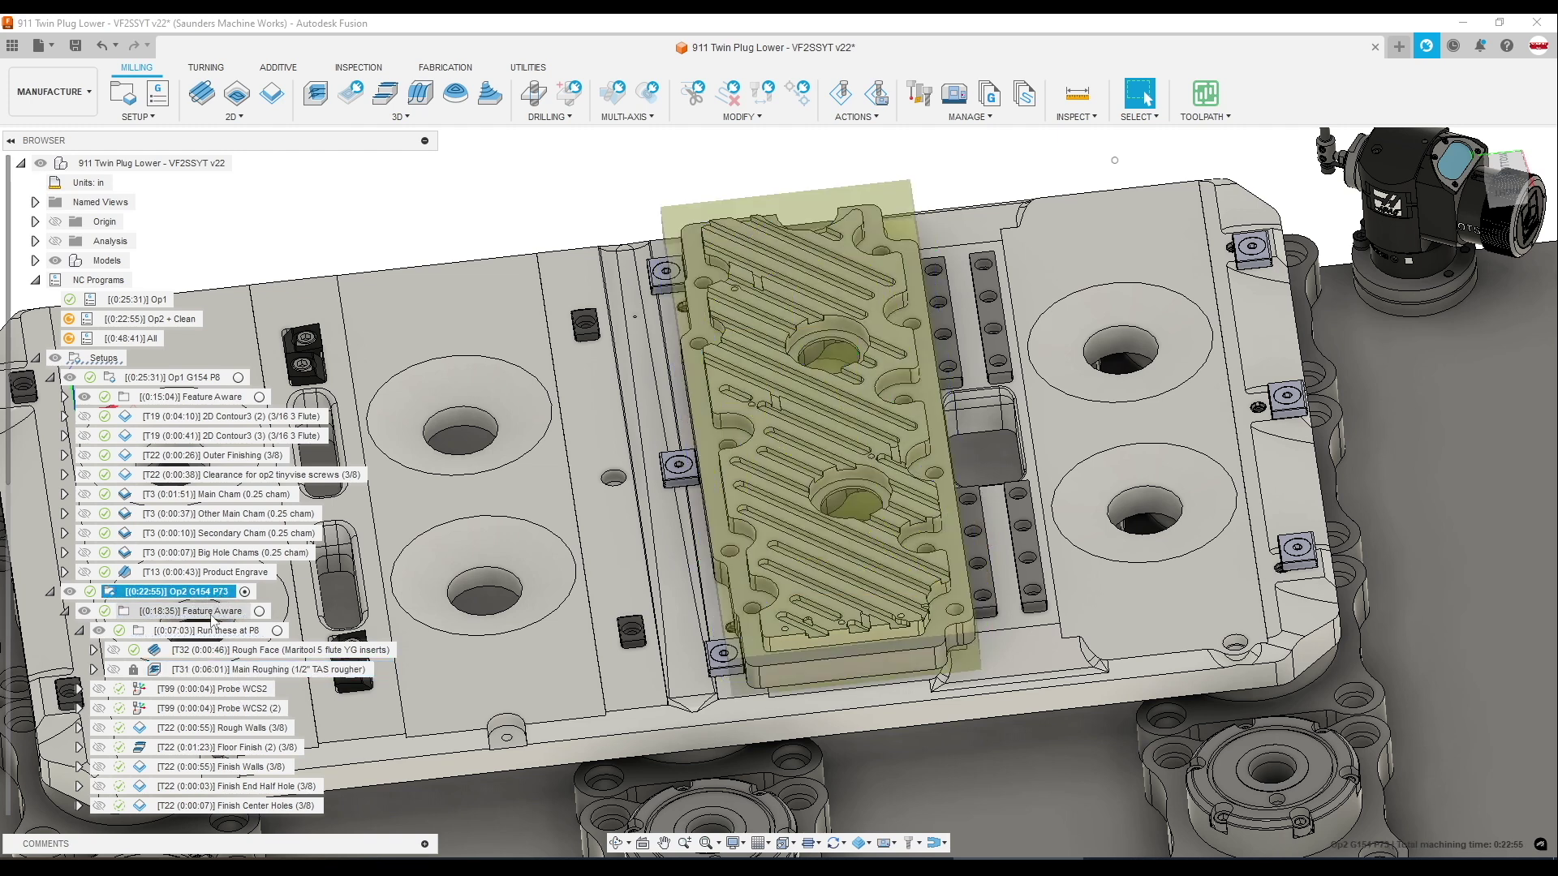
{"action": "left_click", "coordinate": [234, 670]}
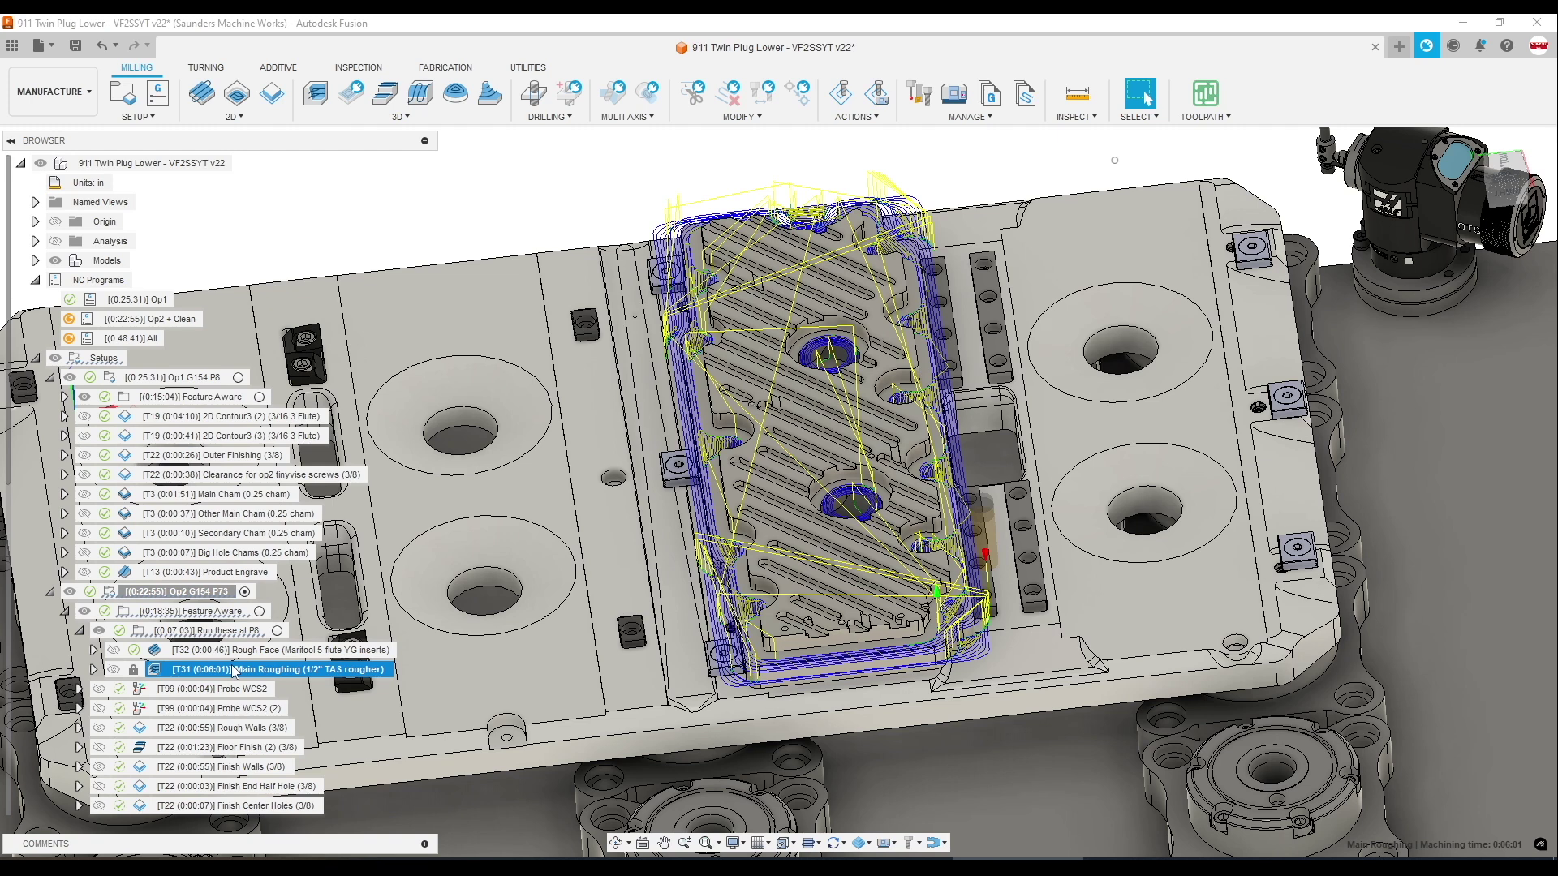
{"action": "left_click", "coordinate": [234, 651], "text": "ctrl"}
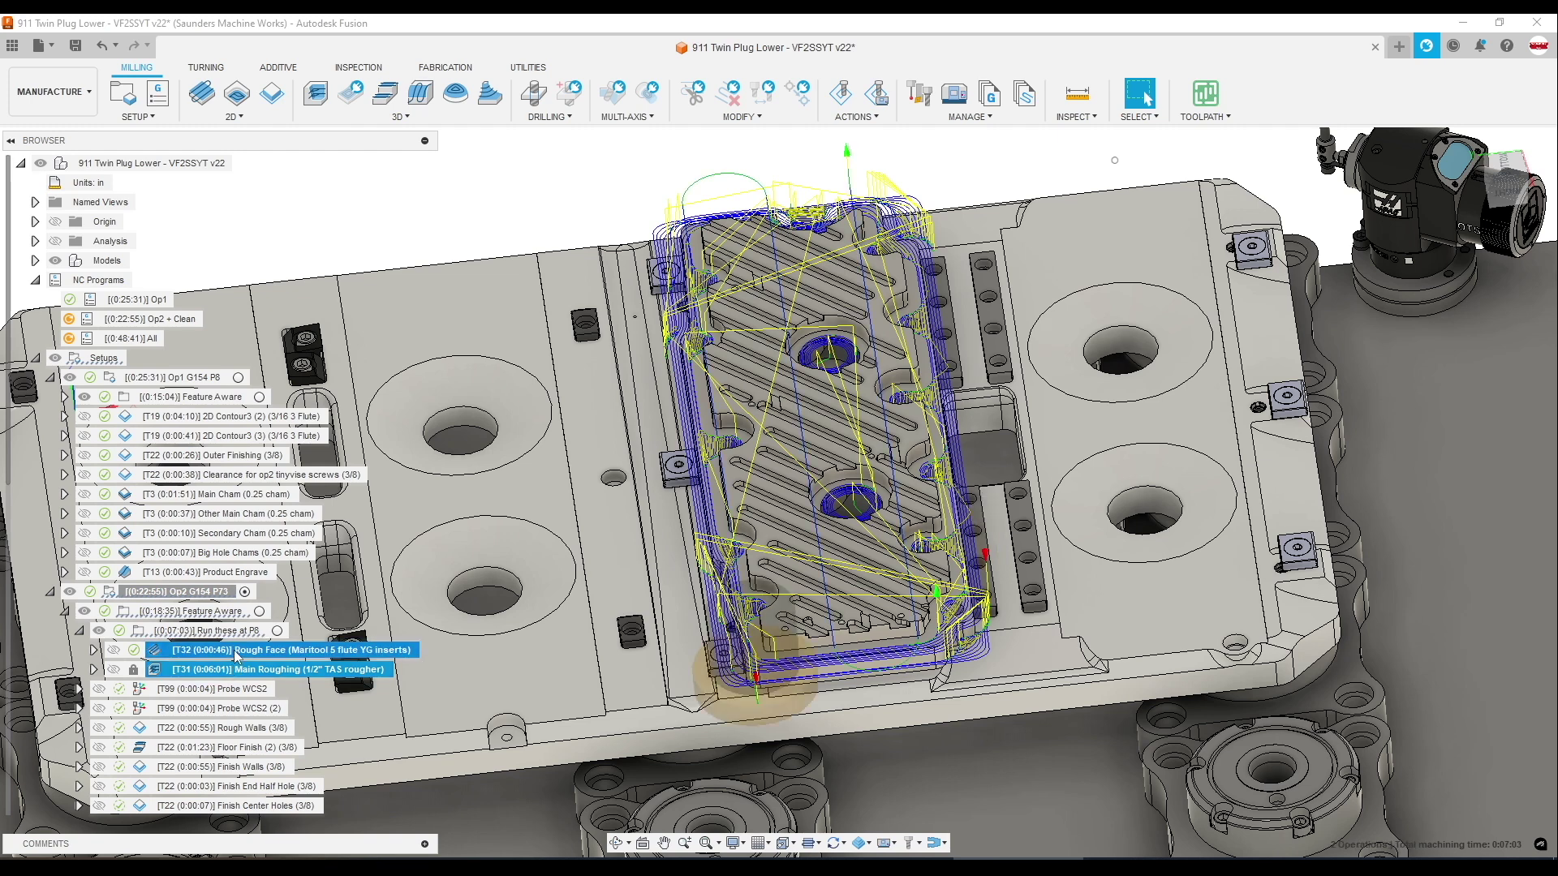
{"action": "right_click", "coordinate": [241, 651]}
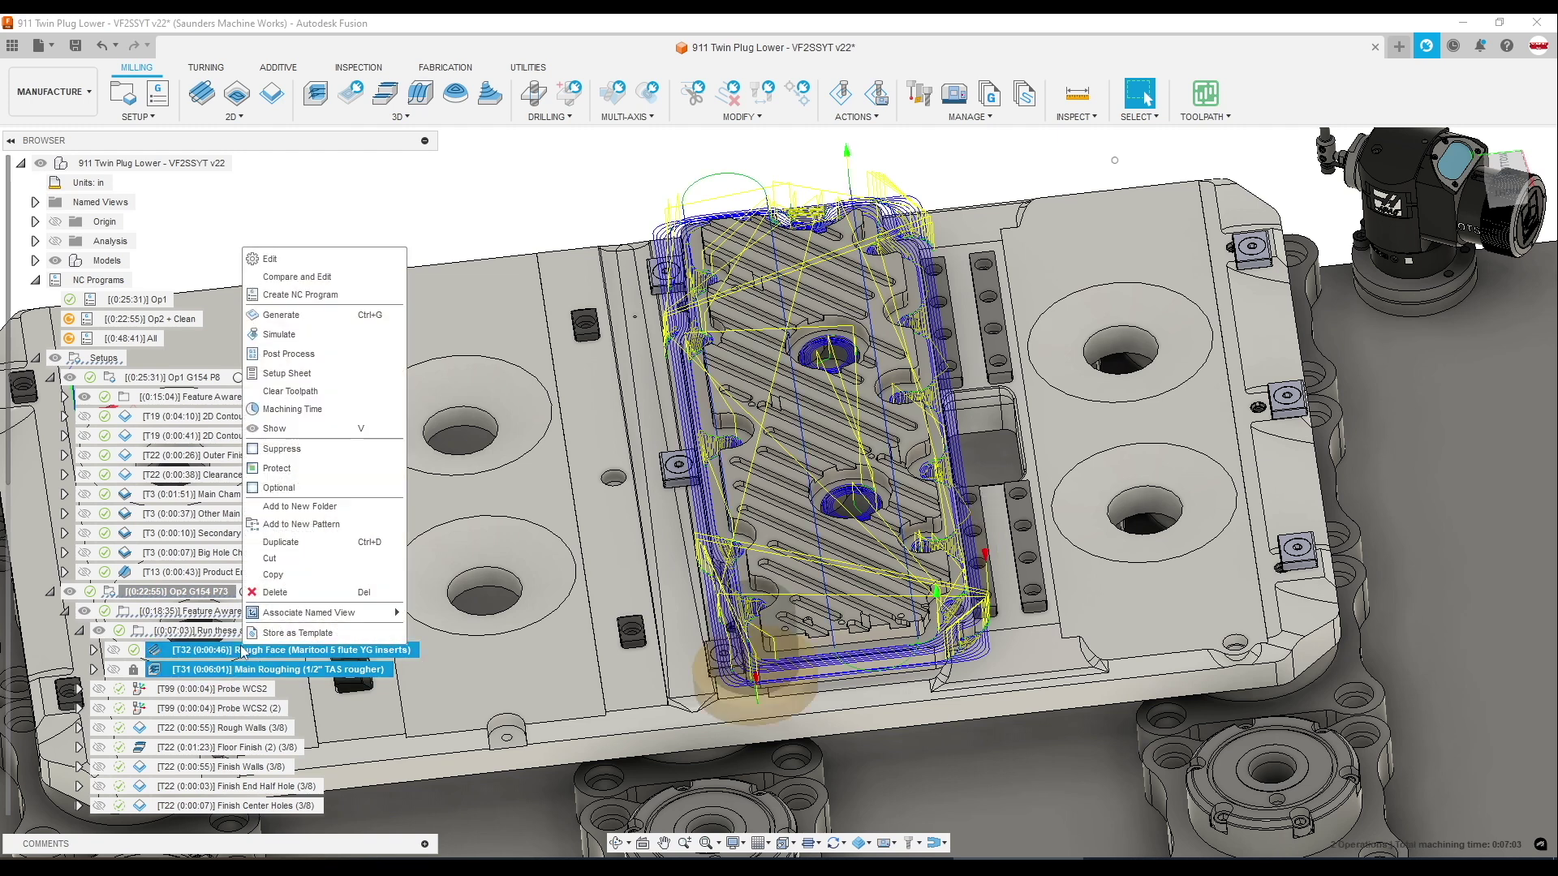
{"action": "left_click", "coordinate": [305, 506]}
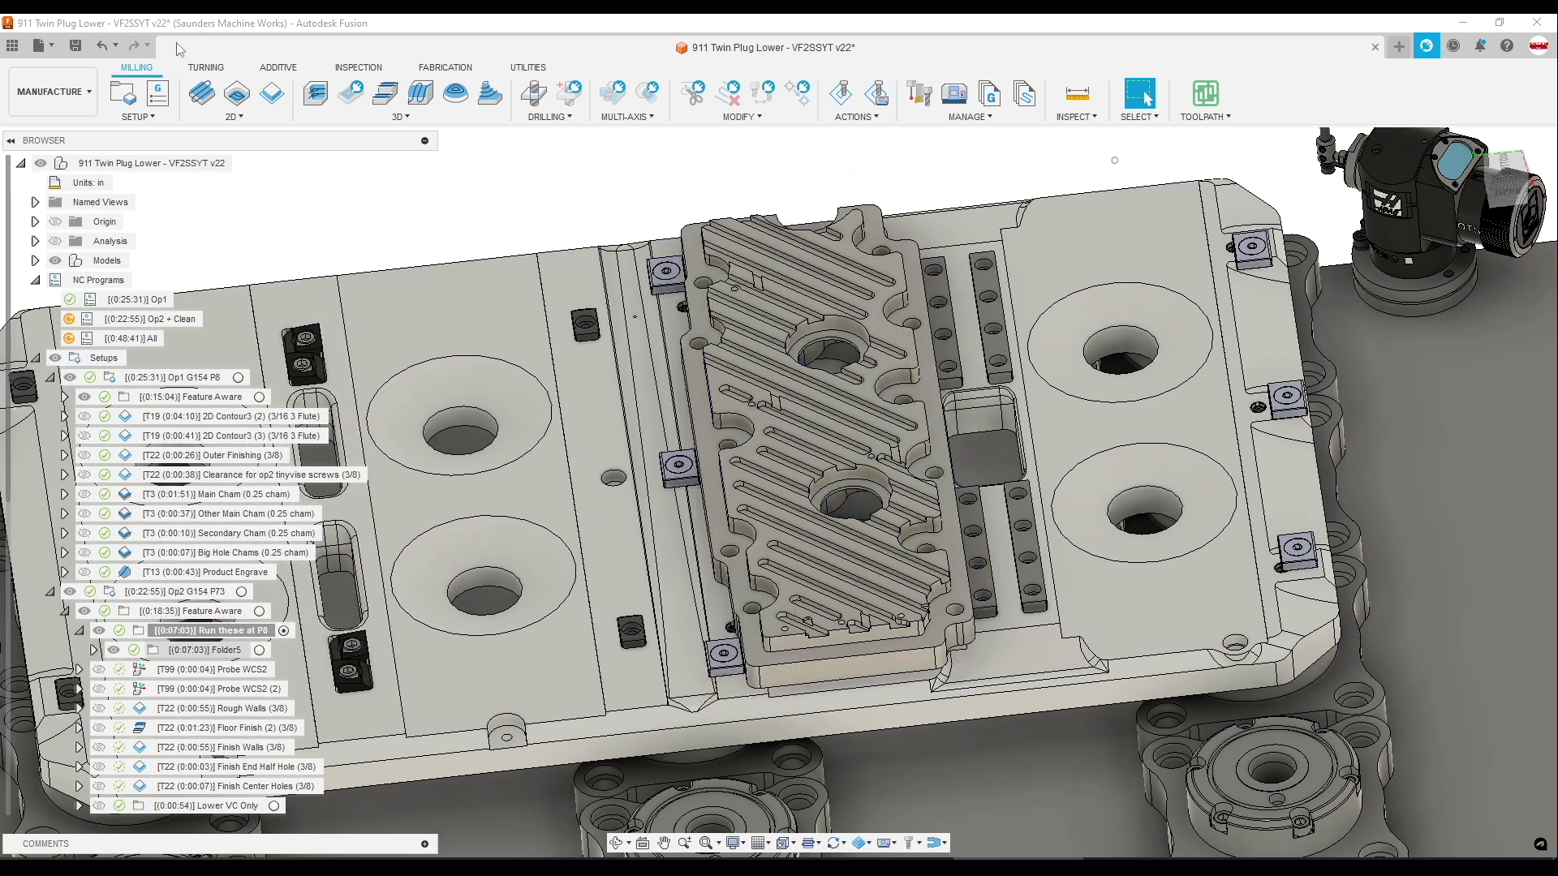
{"action": "left_click", "coordinate": [103, 46]}
{"action": "left_click", "coordinate": [243, 651]}
{"action": "double_click", "coordinate": [203, 631]}
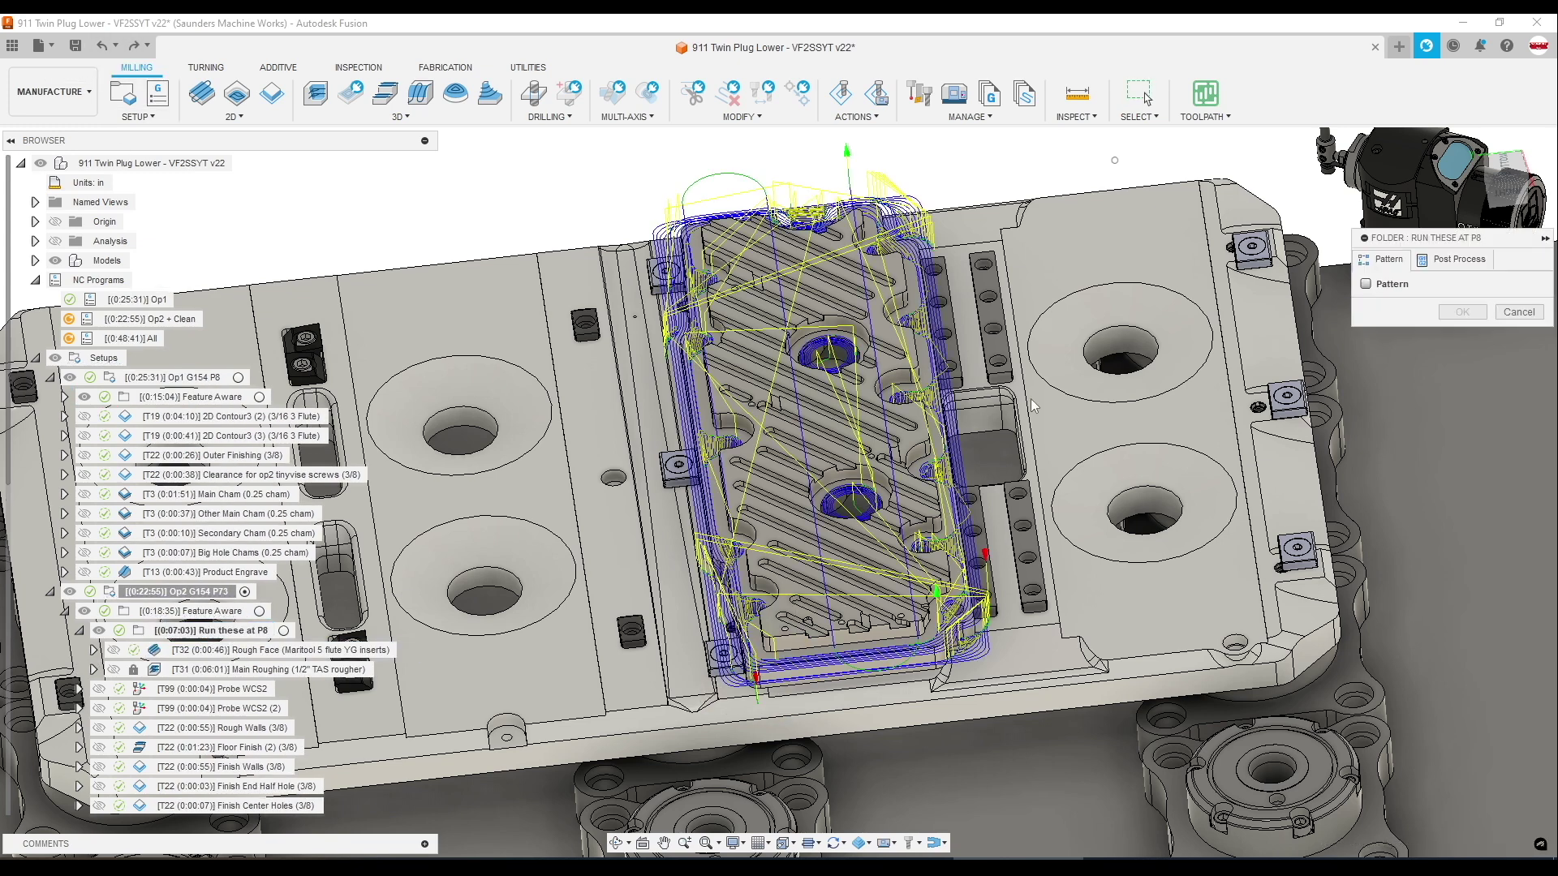
{"action": "left_click", "coordinate": [1452, 260]}
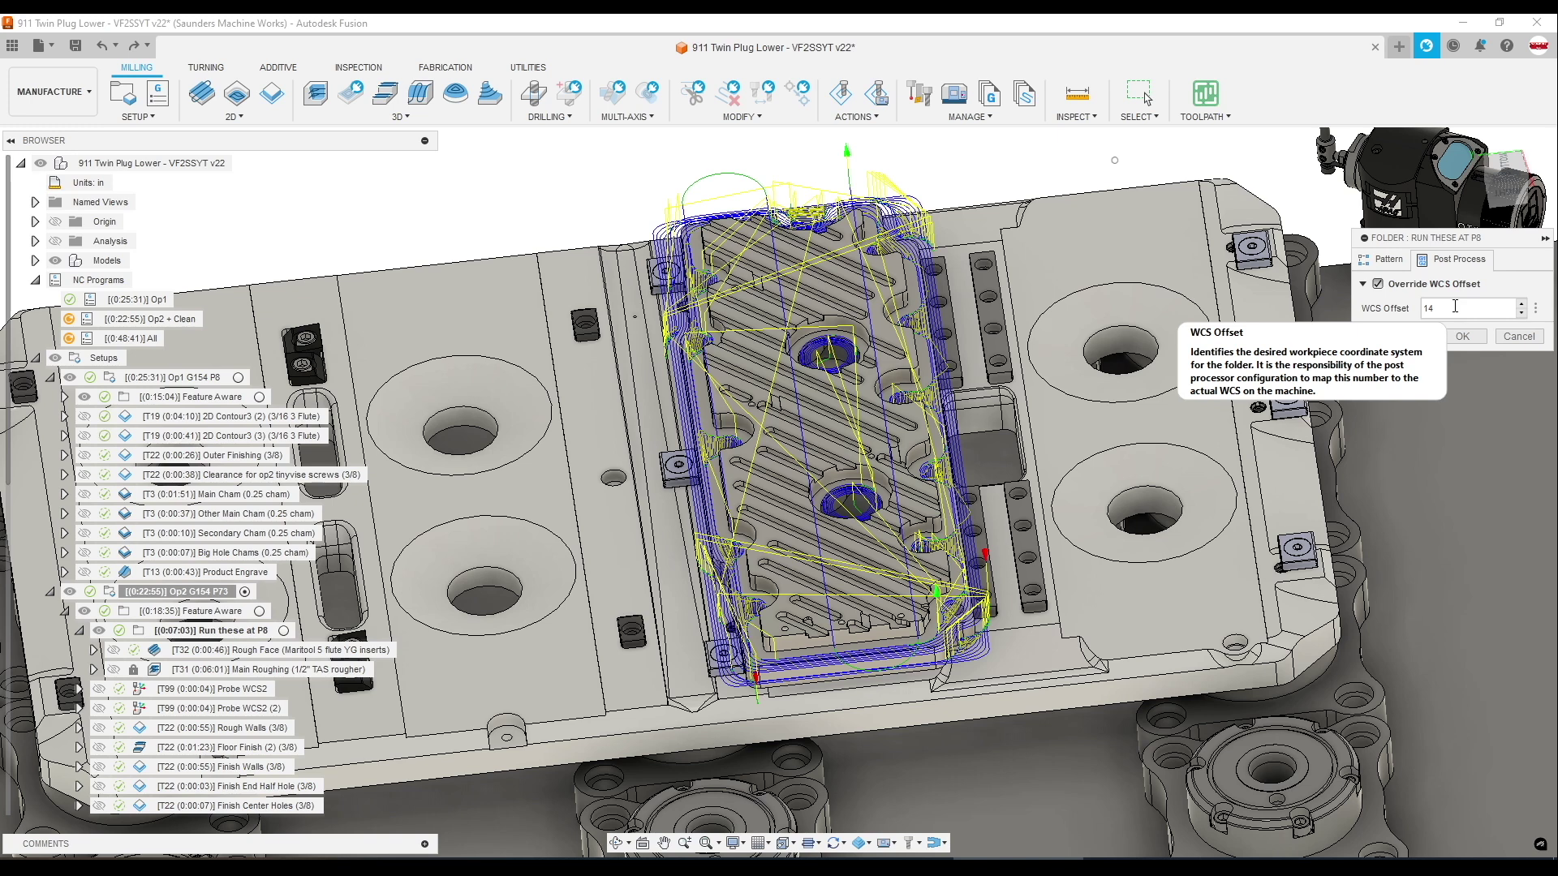
{"action": "left_click", "coordinate": [1519, 336]}
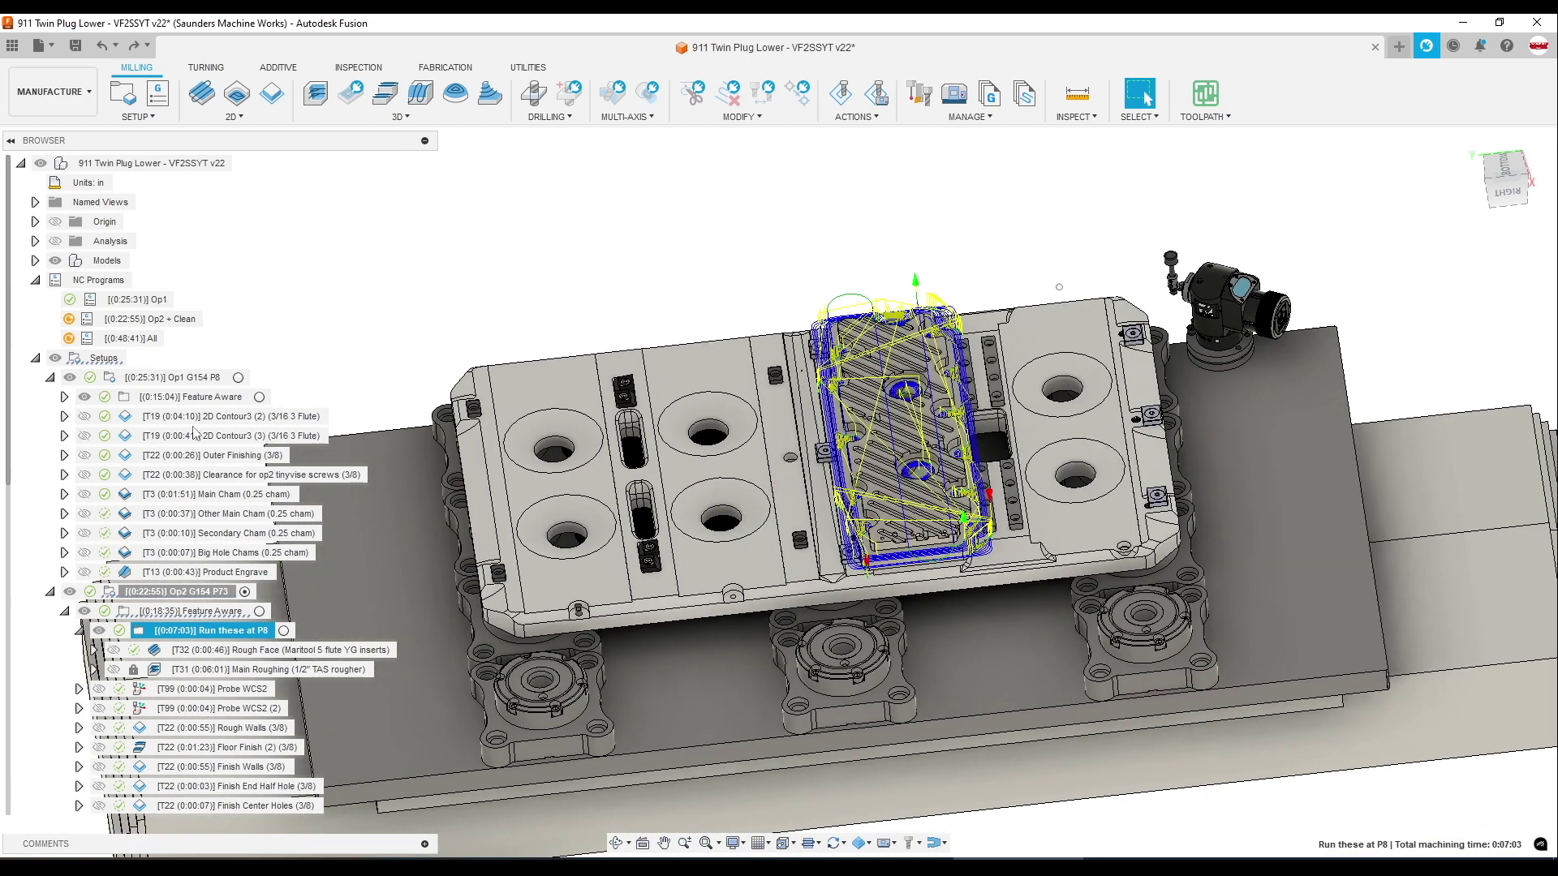
Select the Probe WCS2 and Probe WCS2 (2) operations, leaving only Probe WCS2 selected
{"action": "left_click", "coordinate": [173, 377]}
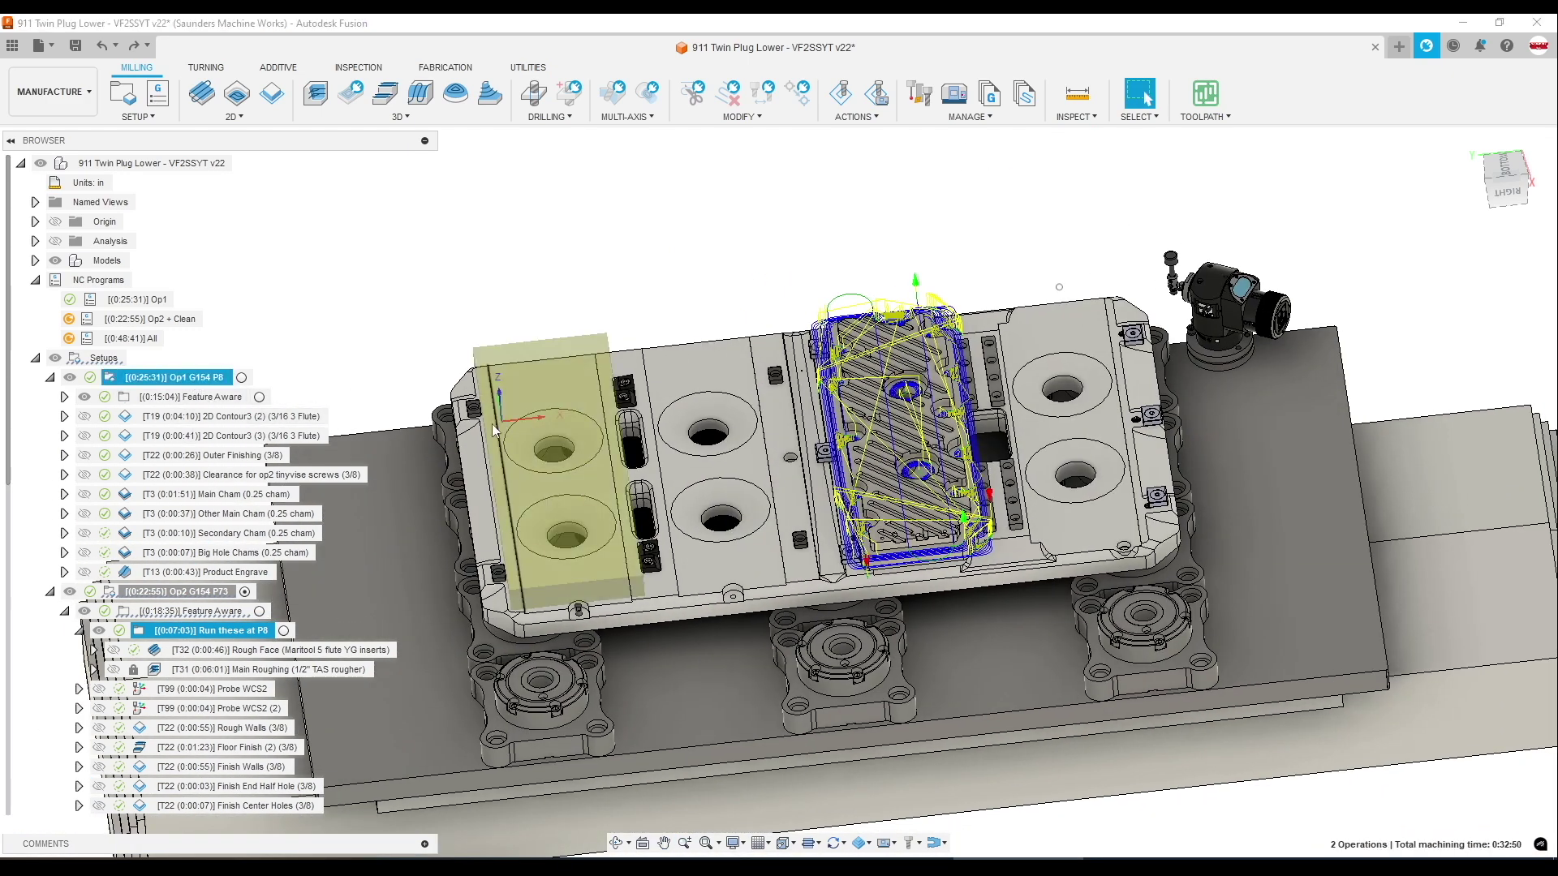
{"action": "left_click", "coordinate": [218, 690]}
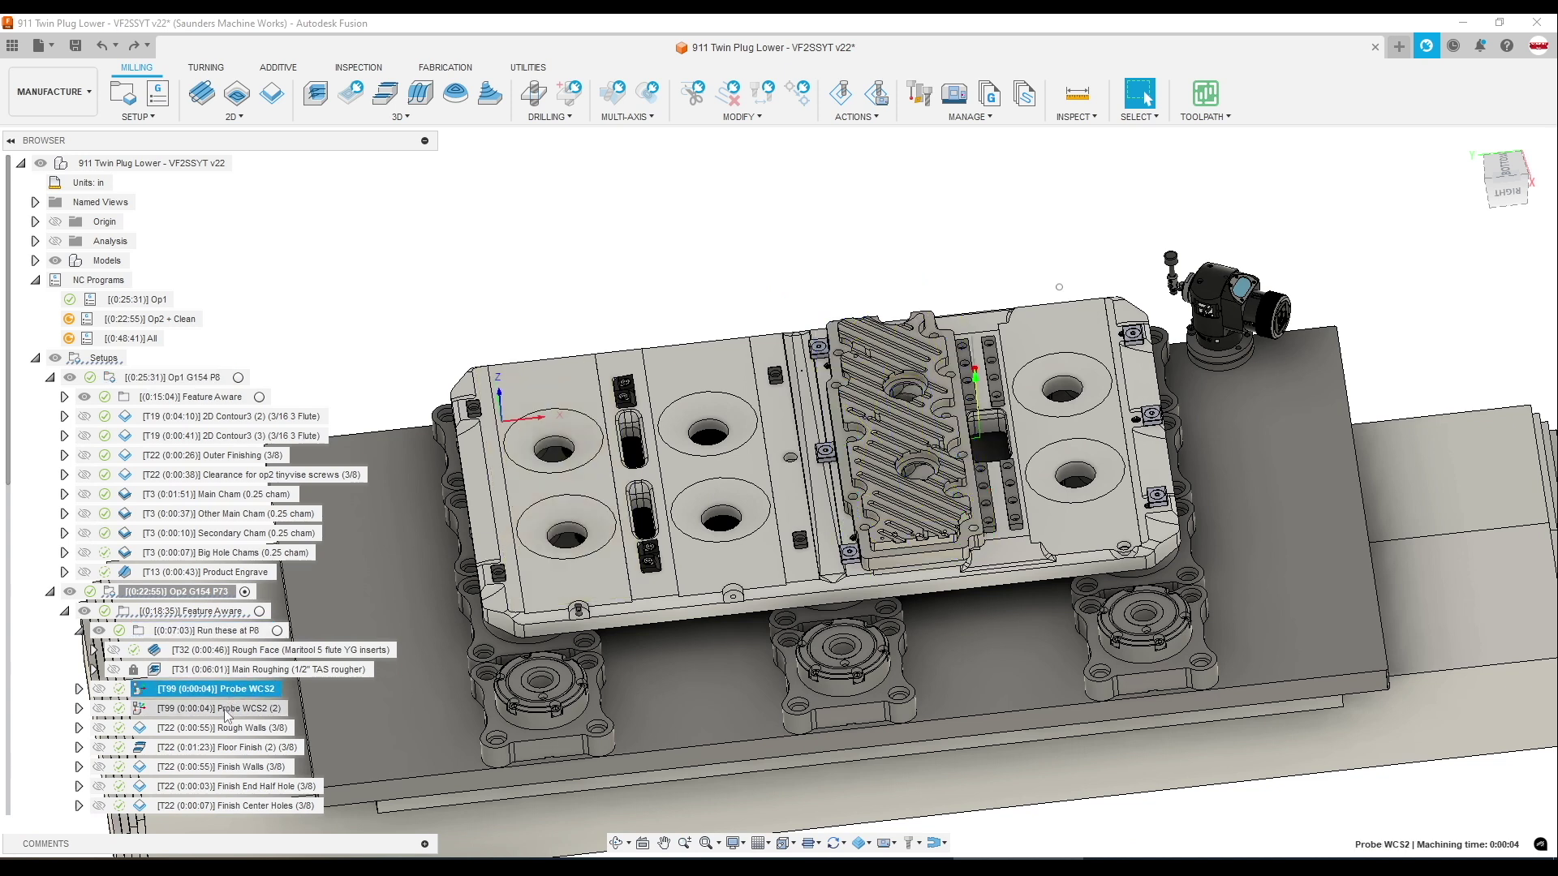
{"action": "left_click", "coordinate": [226, 713], "text": "ctrl"}
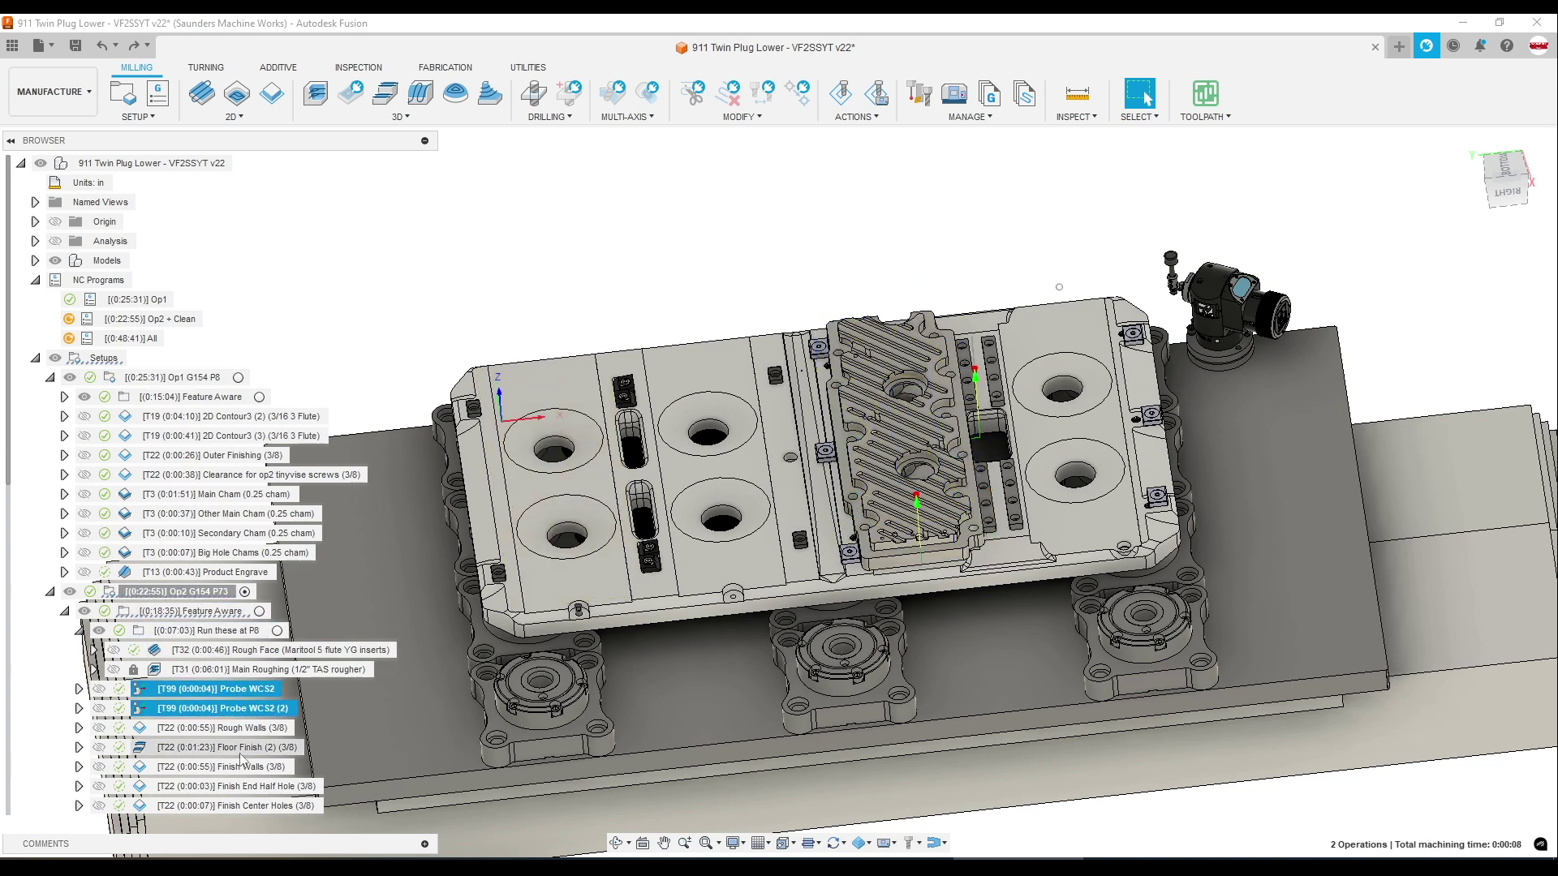
{"action": "scroll", "coordinate": [241, 758], "scroll_direction": "down", "scroll_amount": 5}
{"action": "key", "text": "F2"}
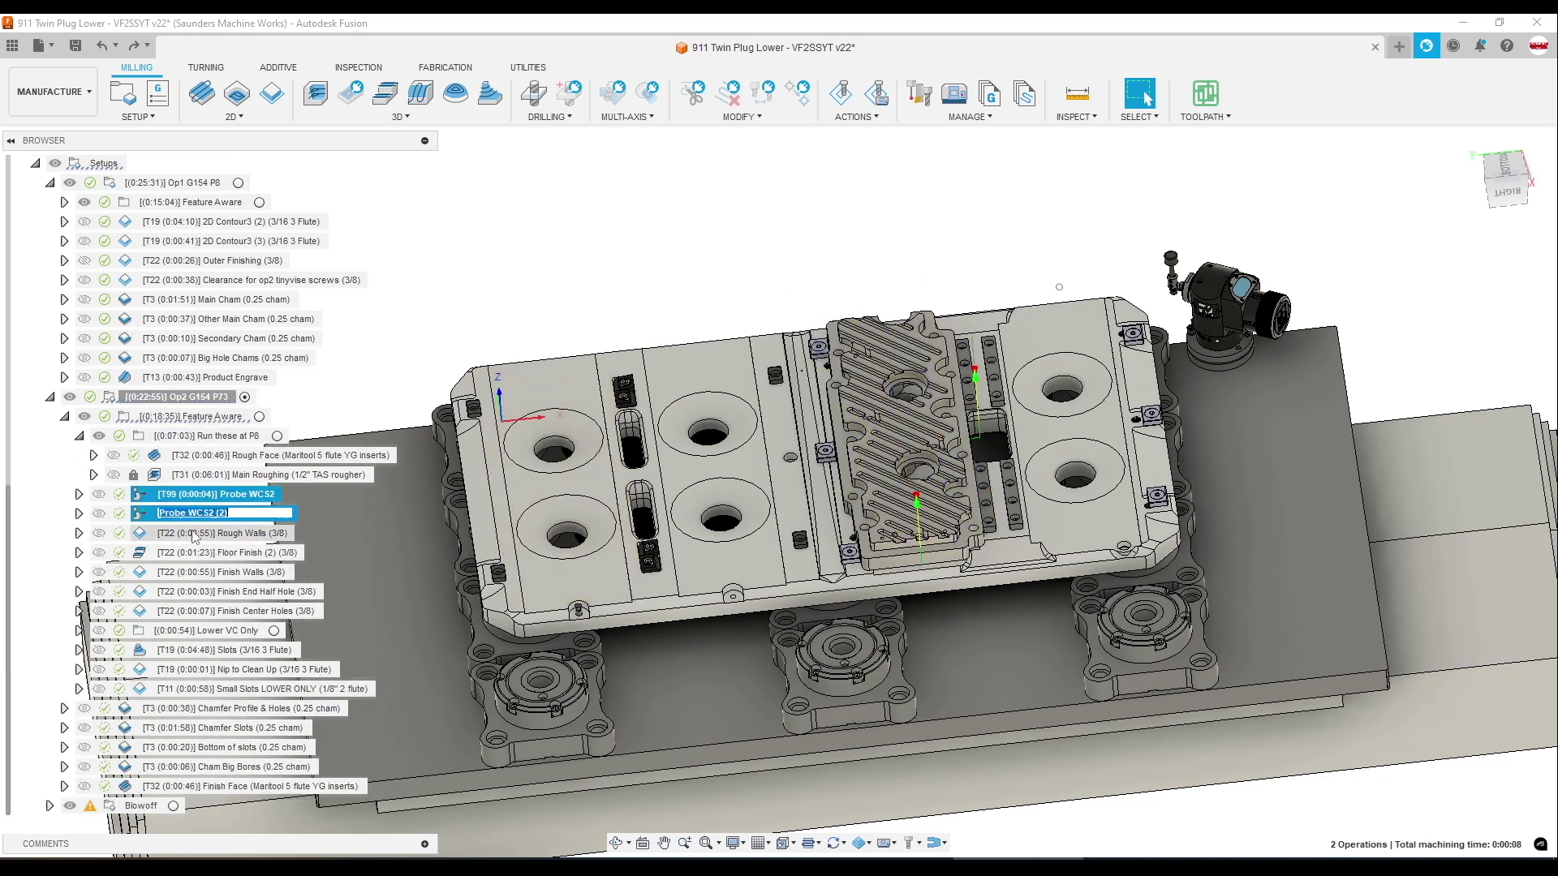
{"action": "left_click", "coordinate": [195, 536]}
{"action": "scroll", "coordinate": [775, 377], "scroll_direction": "up", "scroll_amount": 3}
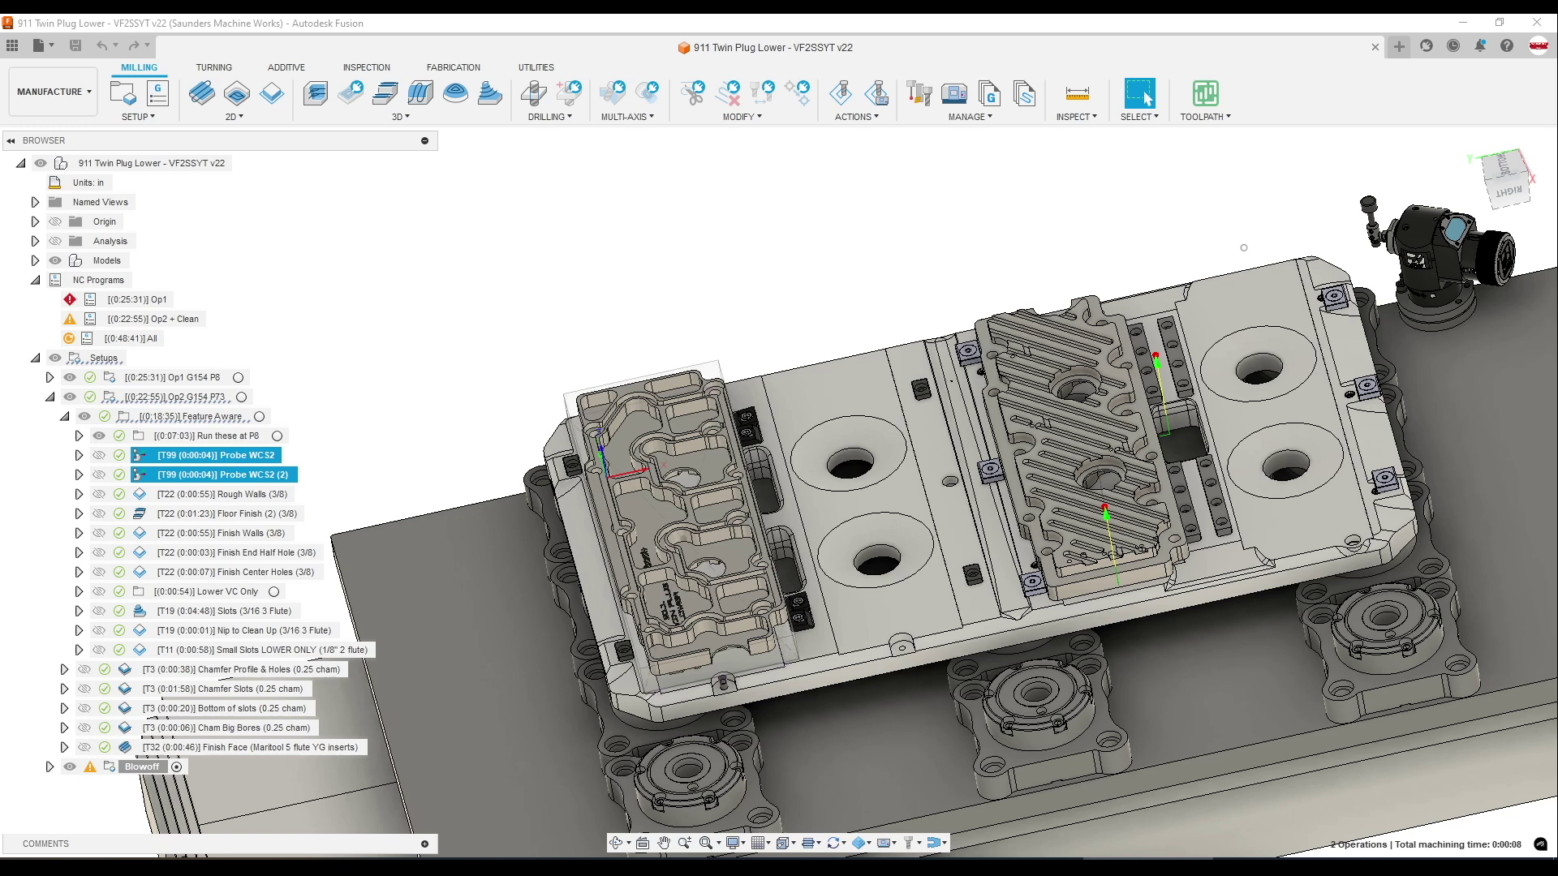
{"action": "left_click", "coordinate": [273, 460]}
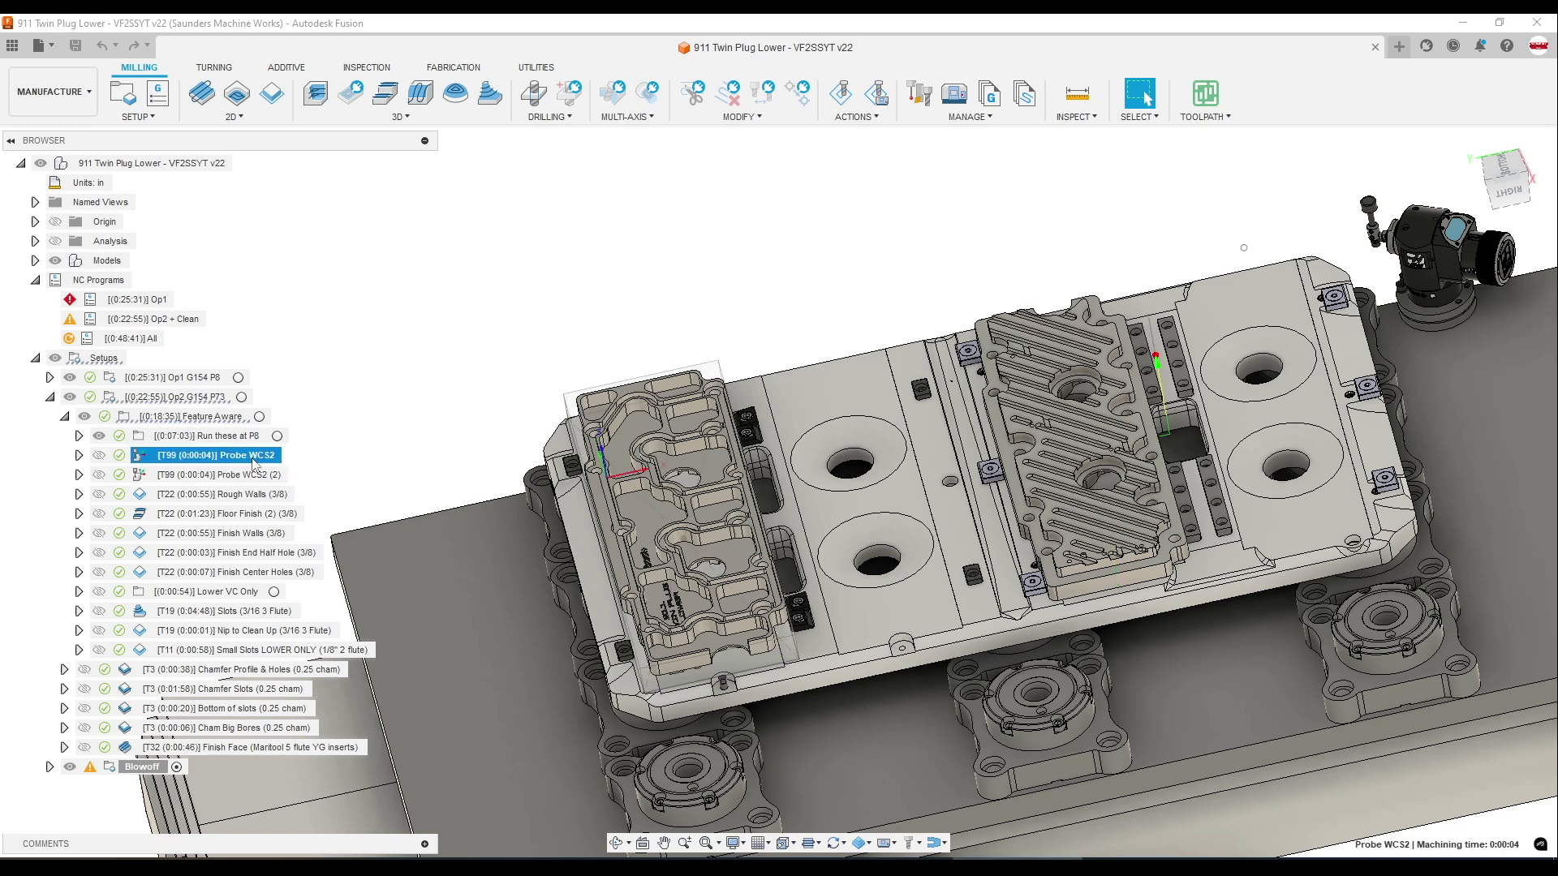
{"action": "scroll", "coordinate": [730, 382], "scroll_direction": "up", "scroll_amount": 6}
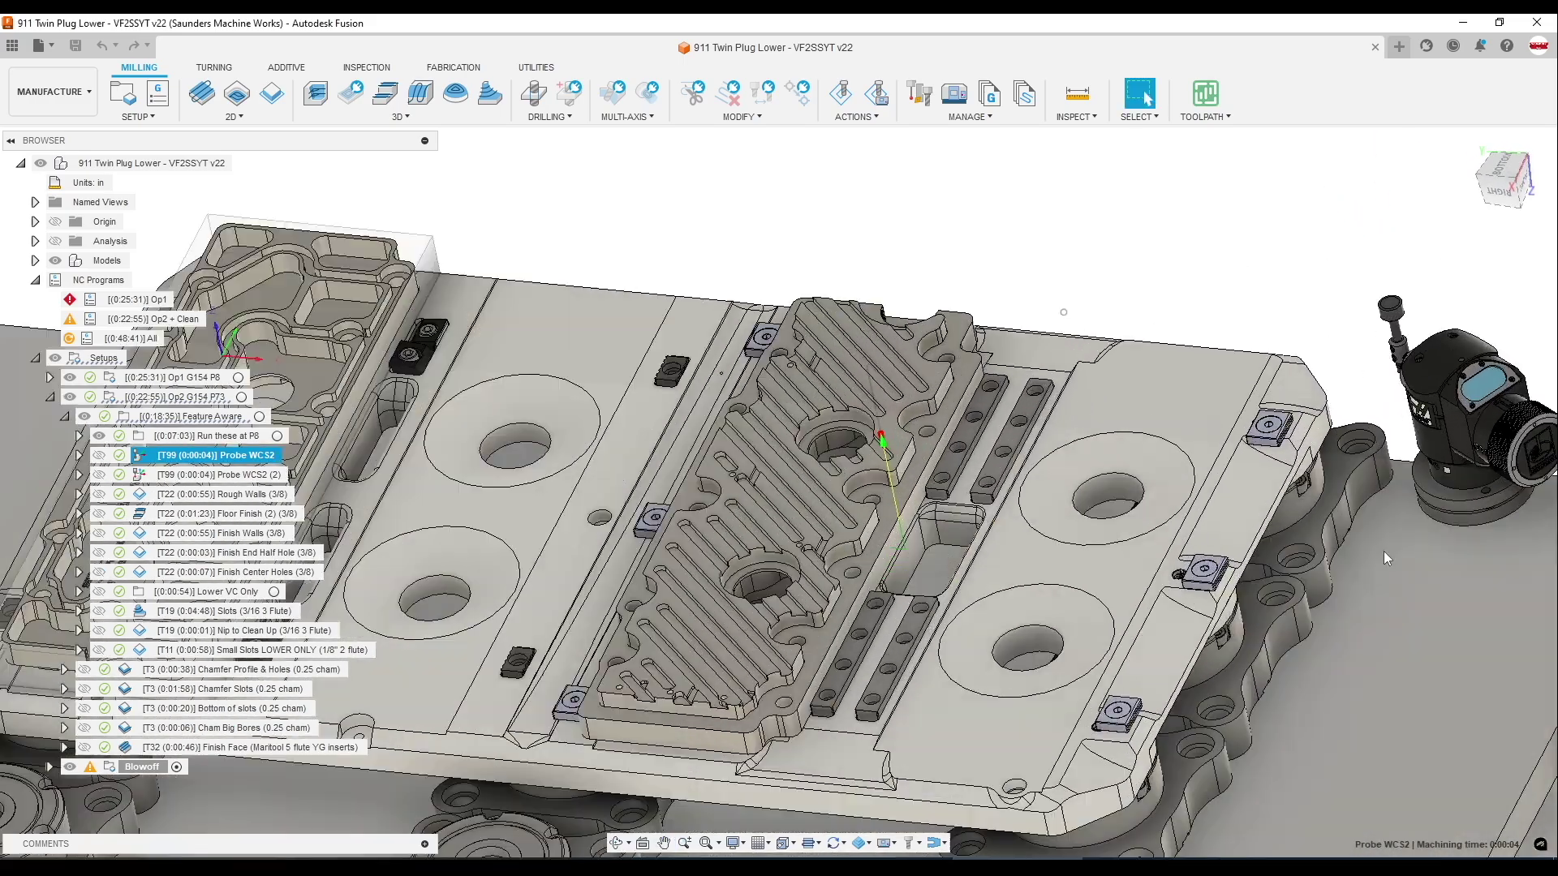
{"action": "scroll", "coordinate": [899, 548], "scroll_direction": "up", "scroll_amount": 3}
Measure the part: two faces at 90° and an edge of 2.00297 in
{"action": "left_click", "coordinate": [818, 552]}
{"action": "middle_click_drag", "start_coordinate": [818, 553], "coordinate": [849, 460], "text": "shift"}
{"action": "left_click", "coordinate": [721, 228], "text": "ctrl"}
{"action": "scroll", "coordinate": [780, 305], "scroll_direction": "down", "scroll_amount": 2}
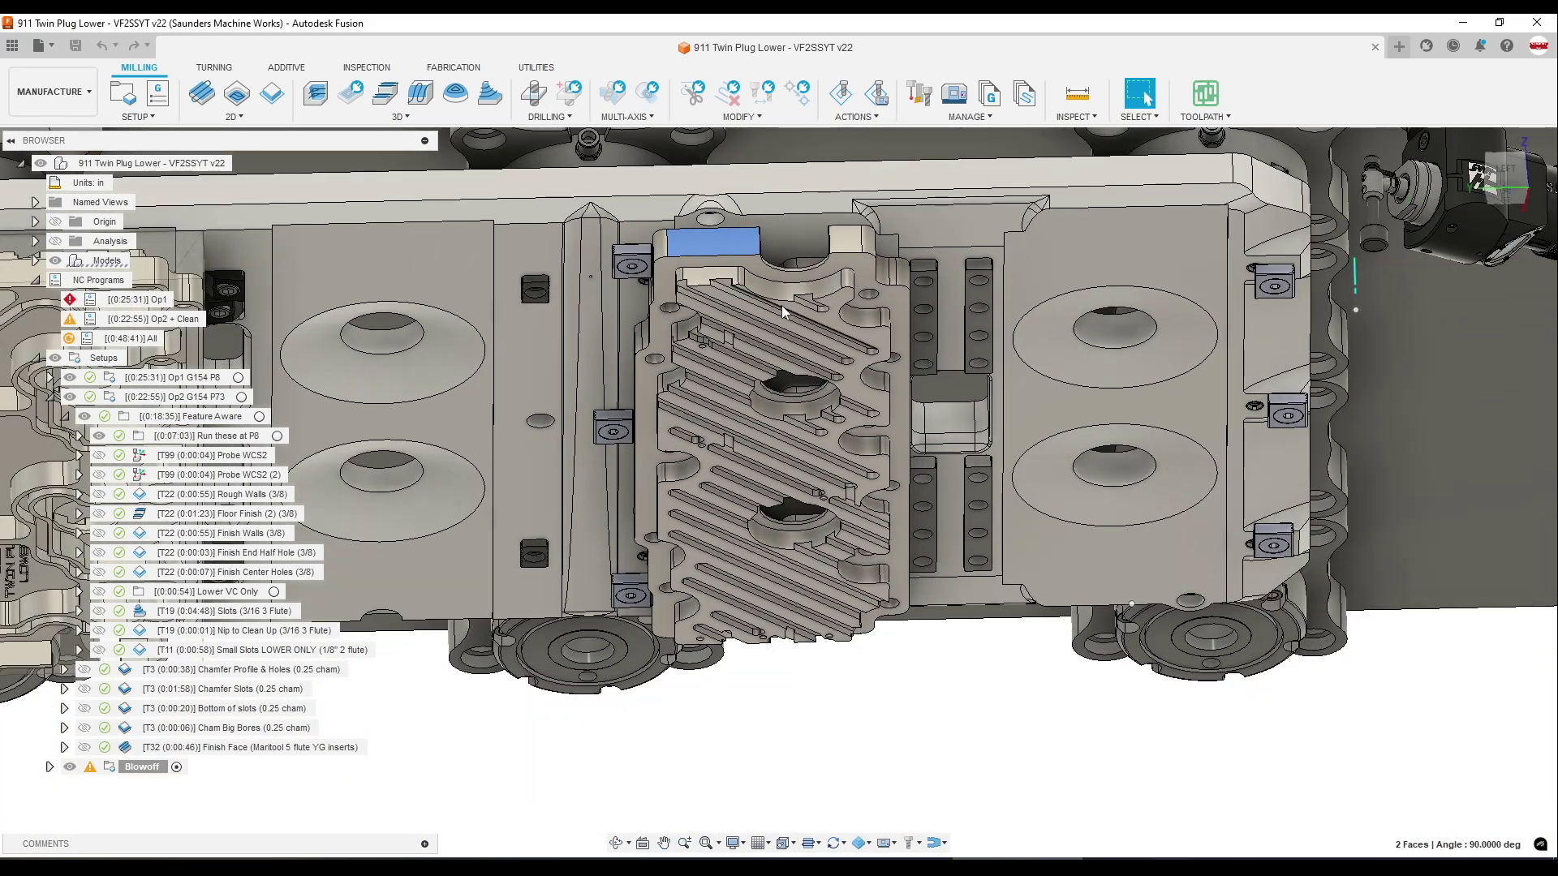
{"action": "scroll", "coordinate": [781, 305], "scroll_direction": "down", "scroll_amount": 1}
{"action": "middle_click_drag", "start_coordinate": [777, 316], "coordinate": [759, 365], "text": "shift"}
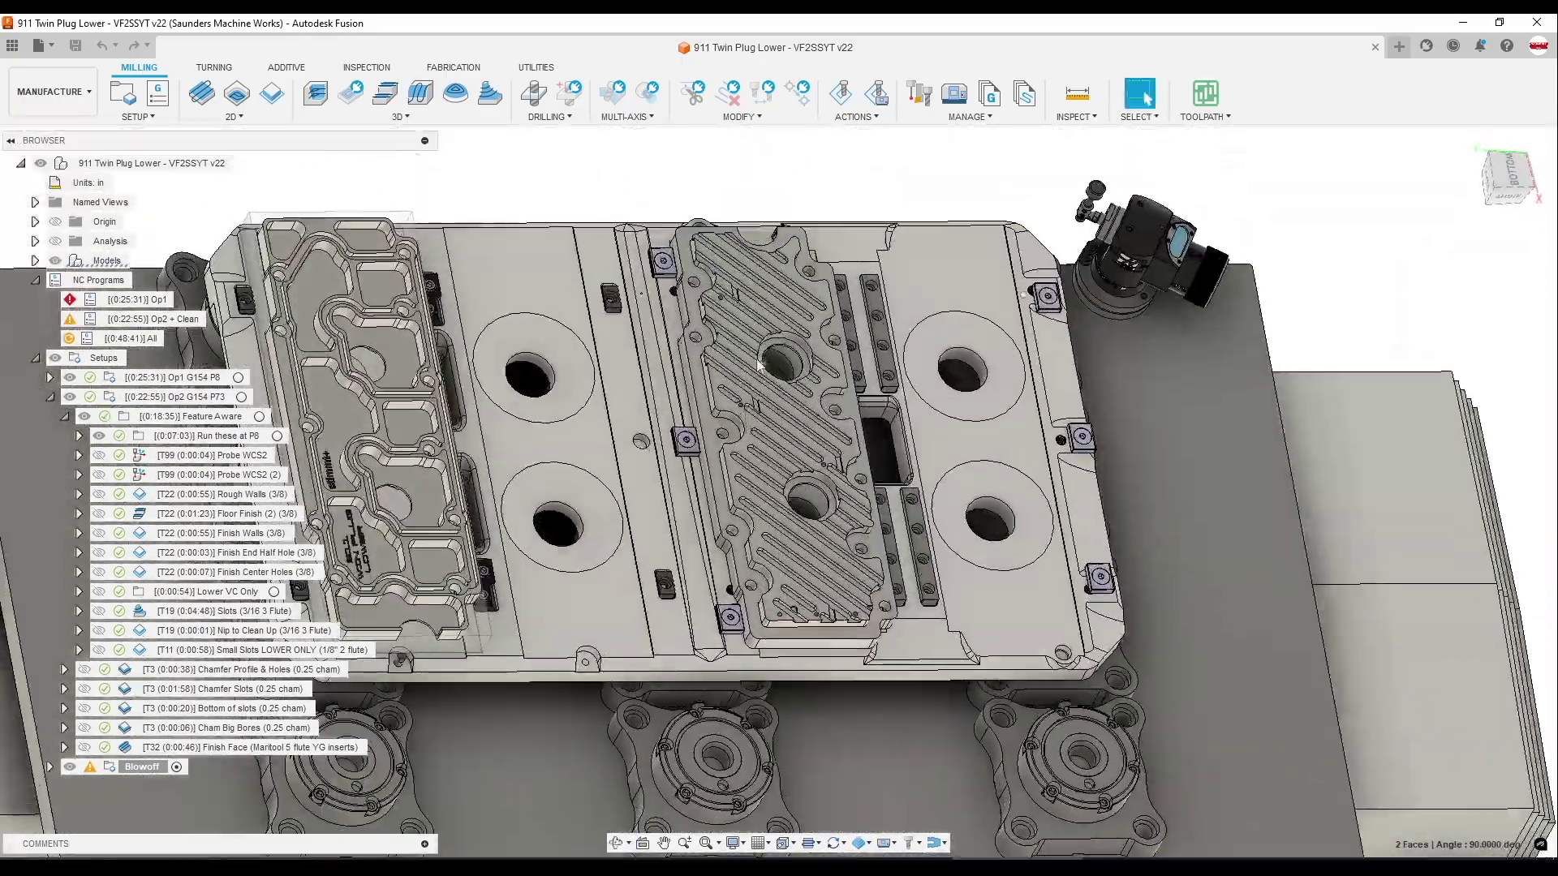
{"action": "left_click", "coordinate": [751, 339]}
{"action": "scroll", "coordinate": [751, 339], "scroll_direction": "up", "scroll_amount": 3}
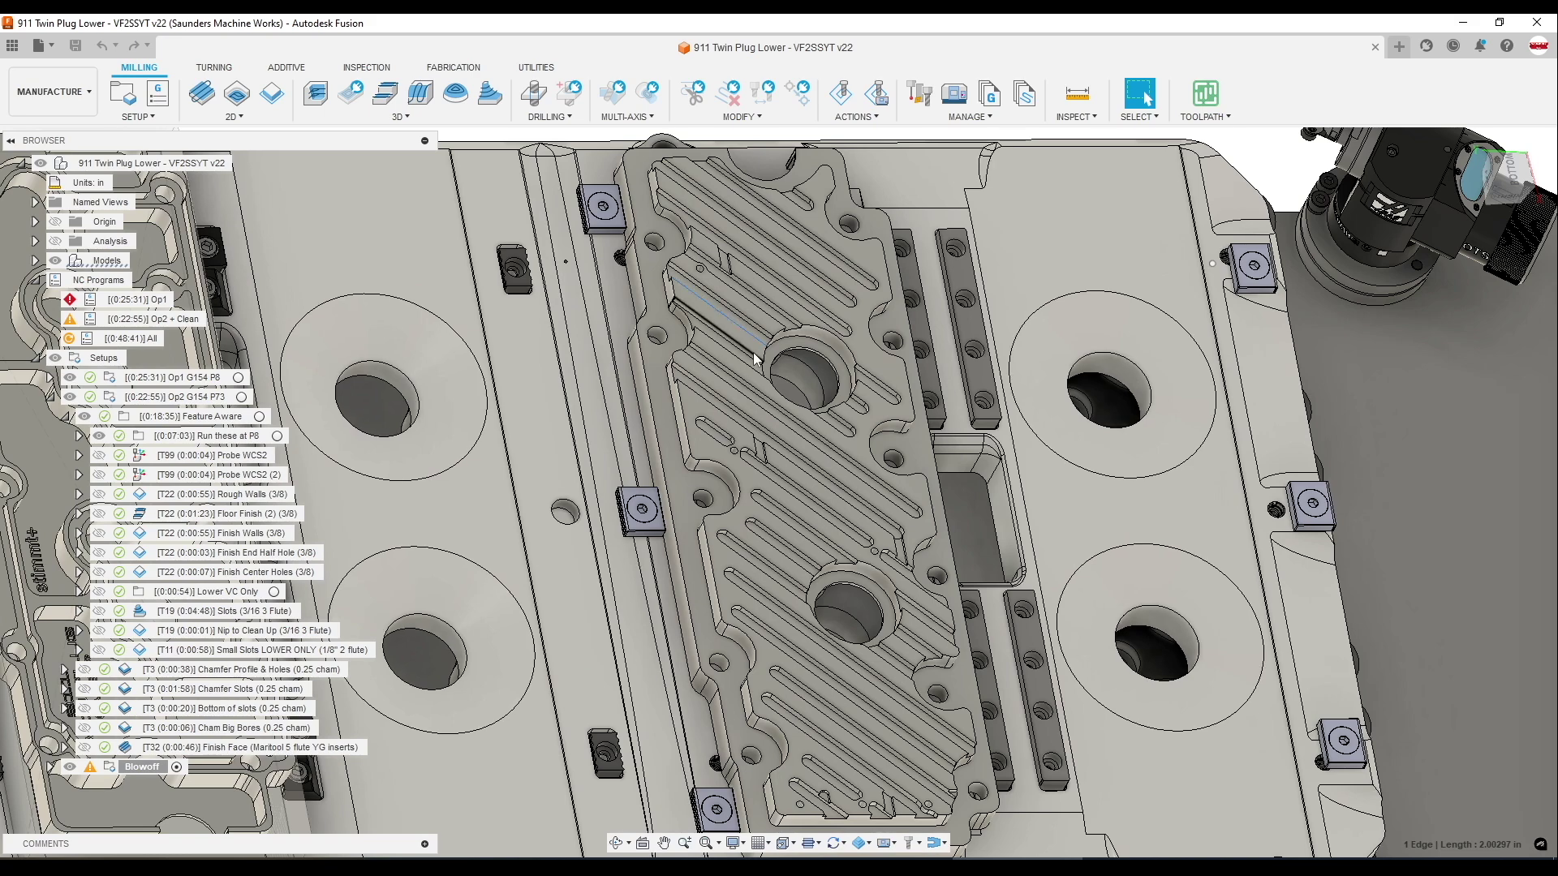
{"action": "scroll", "coordinate": [748, 344], "scroll_direction": "down", "scroll_amount": 5}
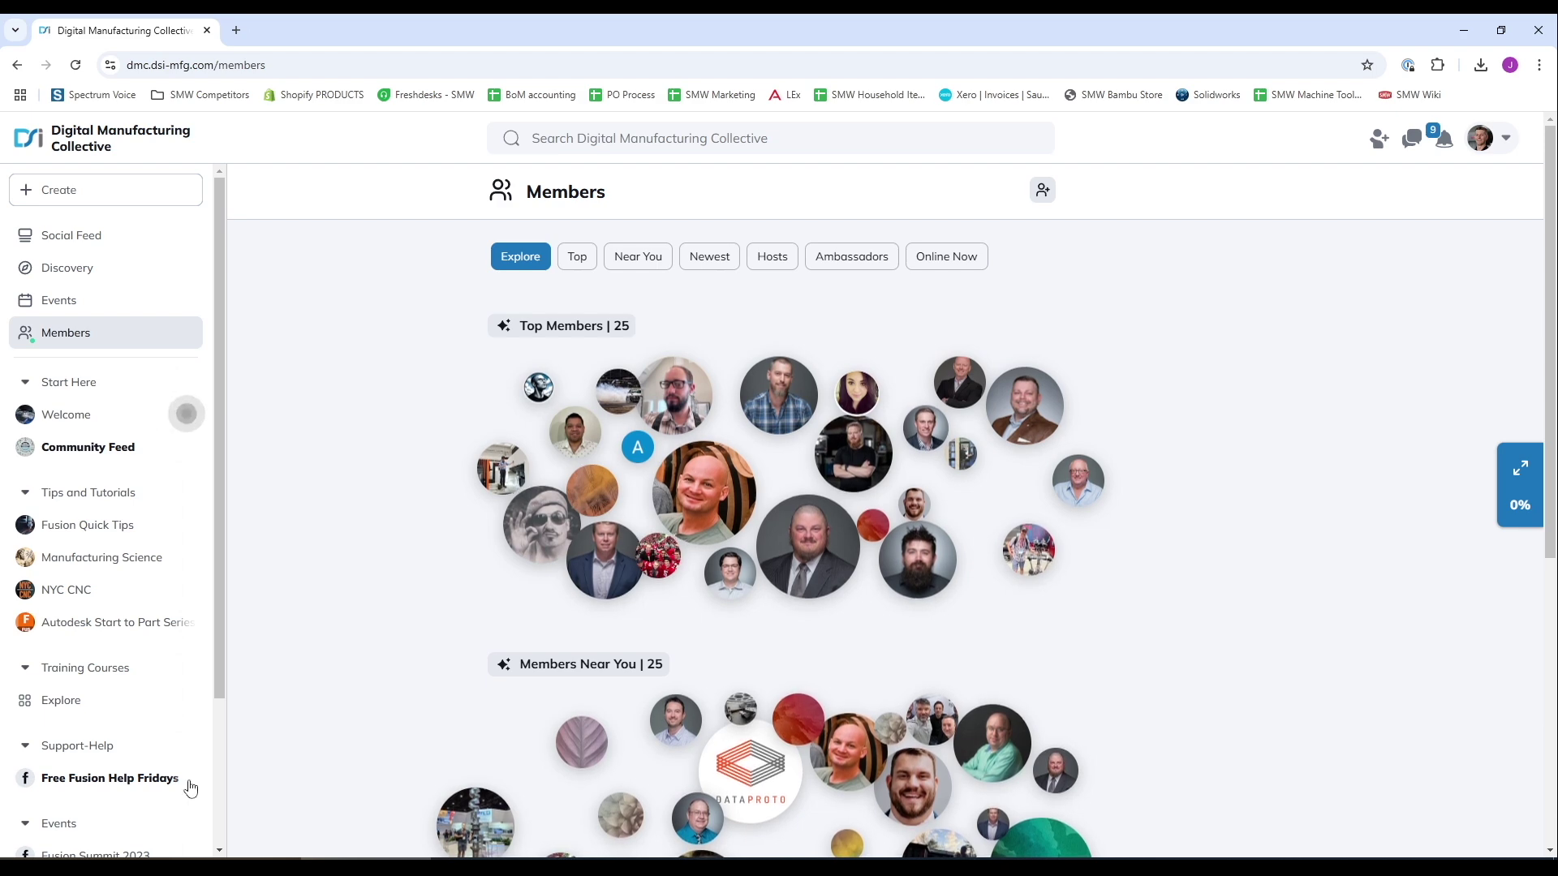
Open the Free Fusion Help Fridays space under Support-Help in the sidebar
{"action": "left_click", "coordinate": [142, 779]}
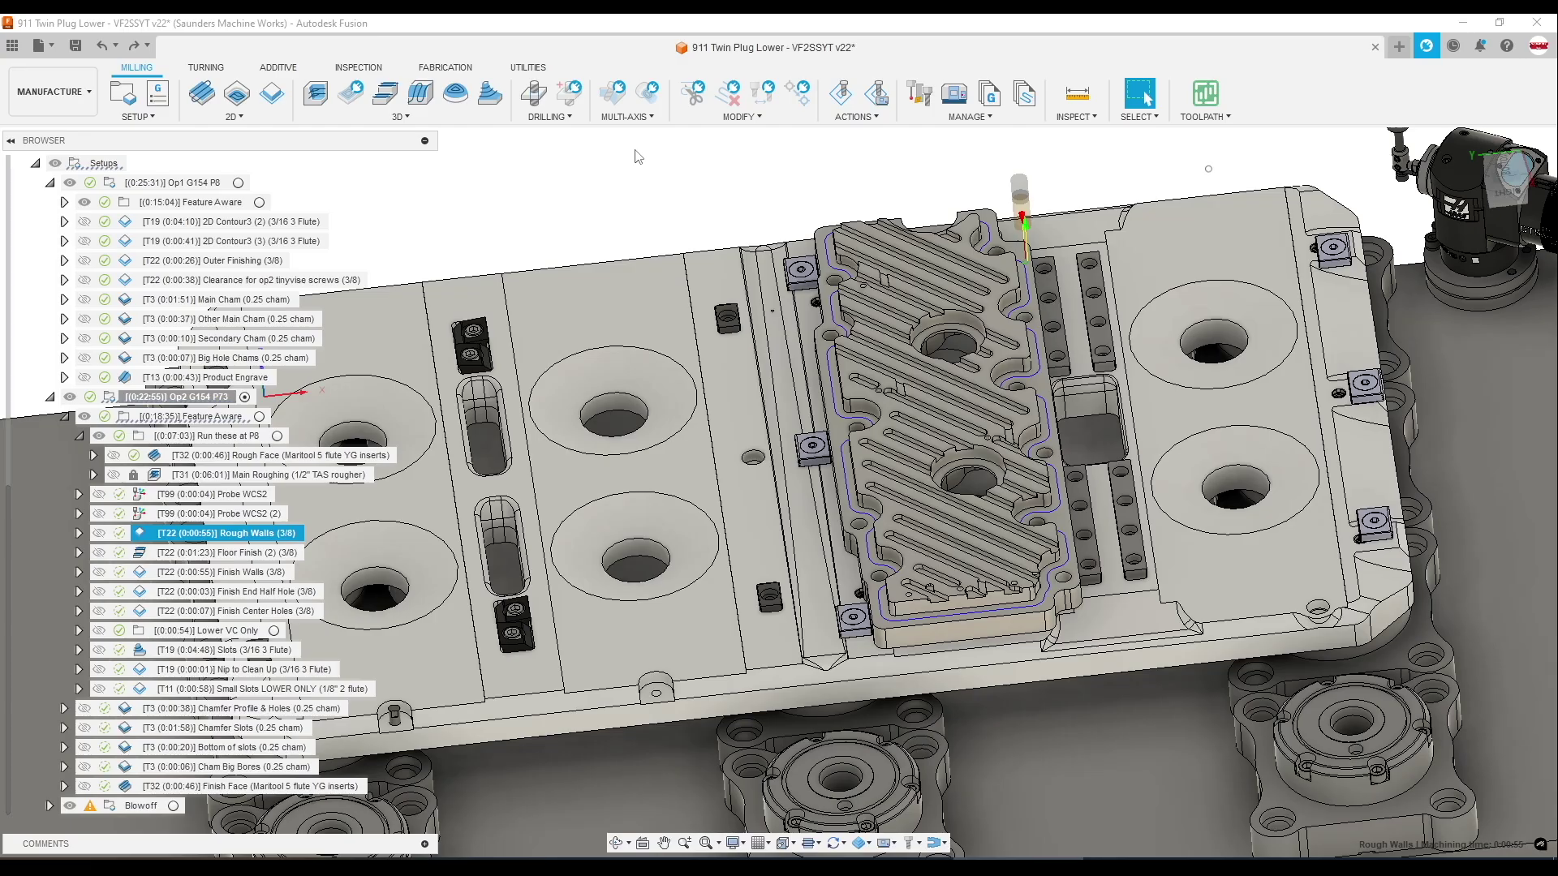